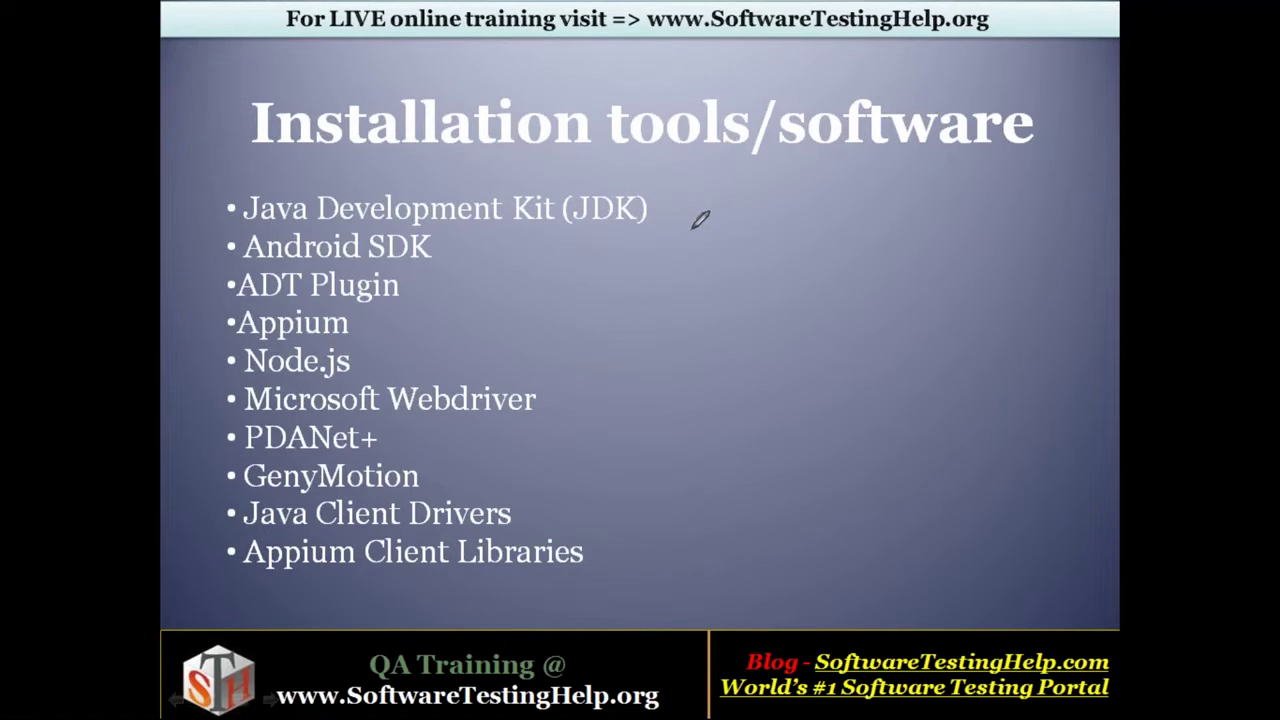
{"action": "mouse_move", "coordinate": [668, 200]}
{"action": "left_mouse_down"}
{"action": "mouse_move", "coordinate": [700, 200]}
{"action": "mouse_move", "coordinate": [696, 211]}
{"action": "mouse_move", "coordinate": [745, 190]}
{"action": "left_mouse_up"}
{"action": "mouse_move", "coordinate": [760, 228]}
{"action": "left_mouse_down"}
{"action": "mouse_move", "coordinate": [772, 188]}
{"action": "mouse_move", "coordinate": [790, 222]}
{"action": "mouse_move", "coordinate": [812, 222]}
{"action": "mouse_move", "coordinate": [825, 180]}
{"action": "left_mouse_up"}
{"action": "mouse_move", "coordinate": [843, 228]}
{"action": "left_mouse_down"}
{"action": "mouse_move", "coordinate": [878, 212]}
{"action": "mouse_move", "coordinate": [848, 198]}
{"action": "left_mouse_up"}
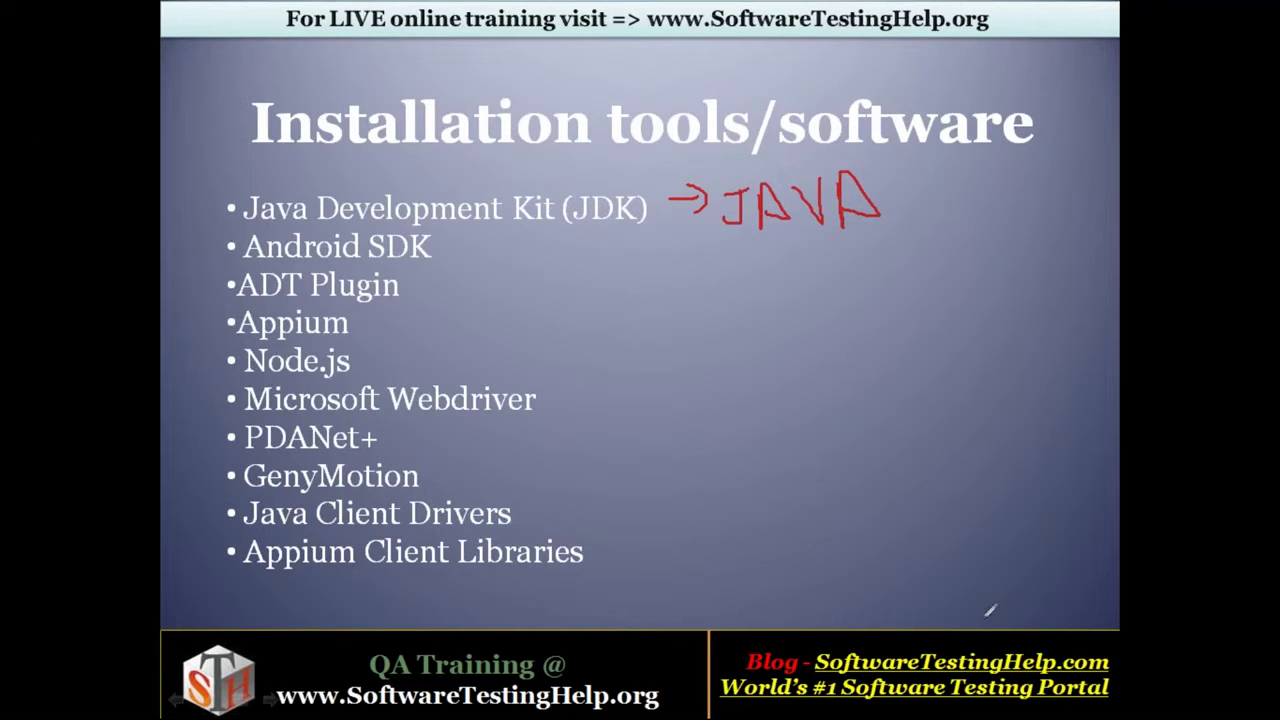
- Switch to Chrome, search Google for "jdk download" and open the JDK 9 download page from Oracle's Java SE Downloads
{"action": "key", "text": "alt+Tab"}
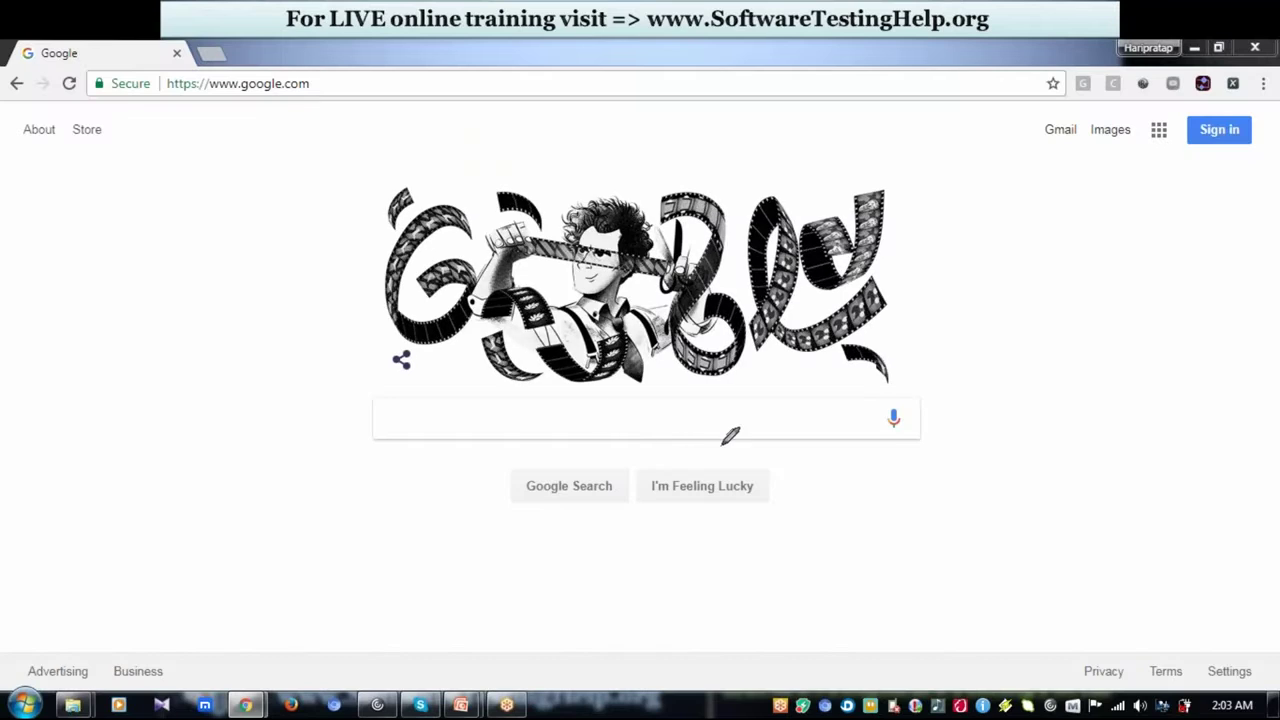
{"action": "left_click", "coordinate": [625, 417]}
{"action": "type", "text": "jdk"}
{"action": "key", "text": "Down"}
{"action": "key", "text": "Return"}
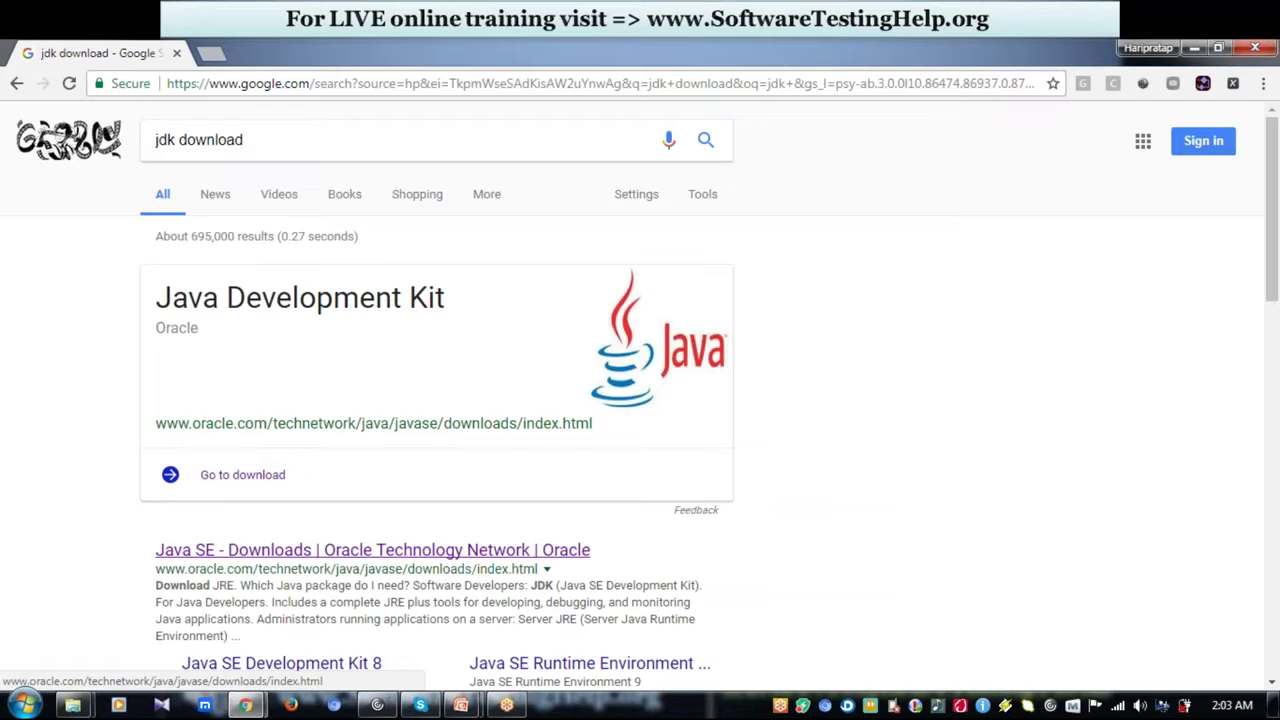
{"action": "left_click", "coordinate": [372, 550]}
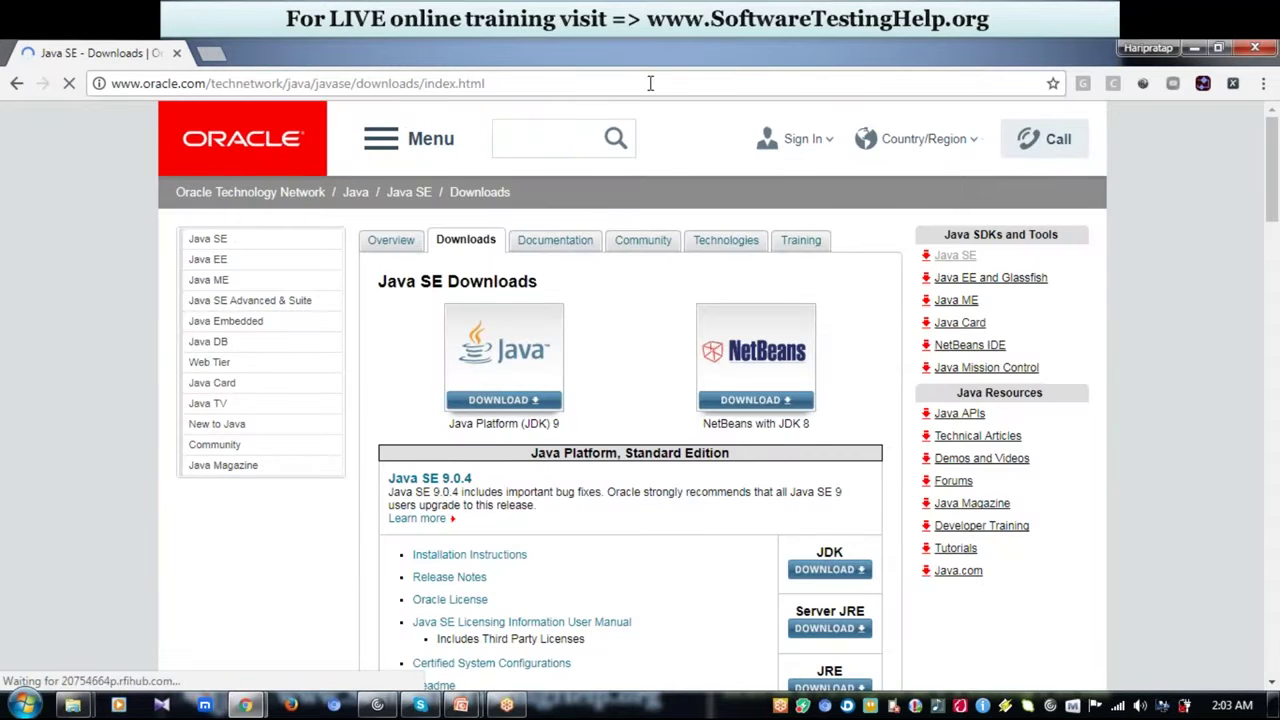
{"action": "left_click", "coordinate": [826, 572]}
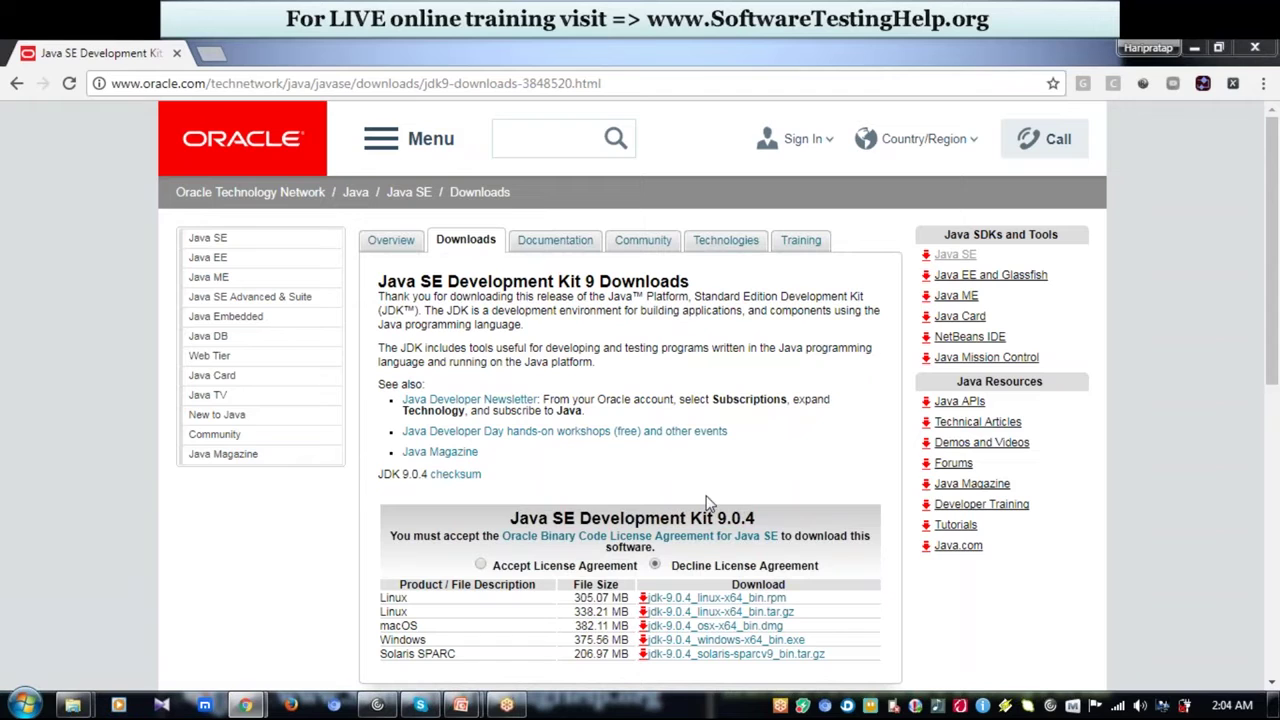
- Switch to Windows Explorer and open the jdk1.8.0_144 folder inside C:\Program Files\Java
{"action": "mouse_move", "coordinate": [88, 709]}
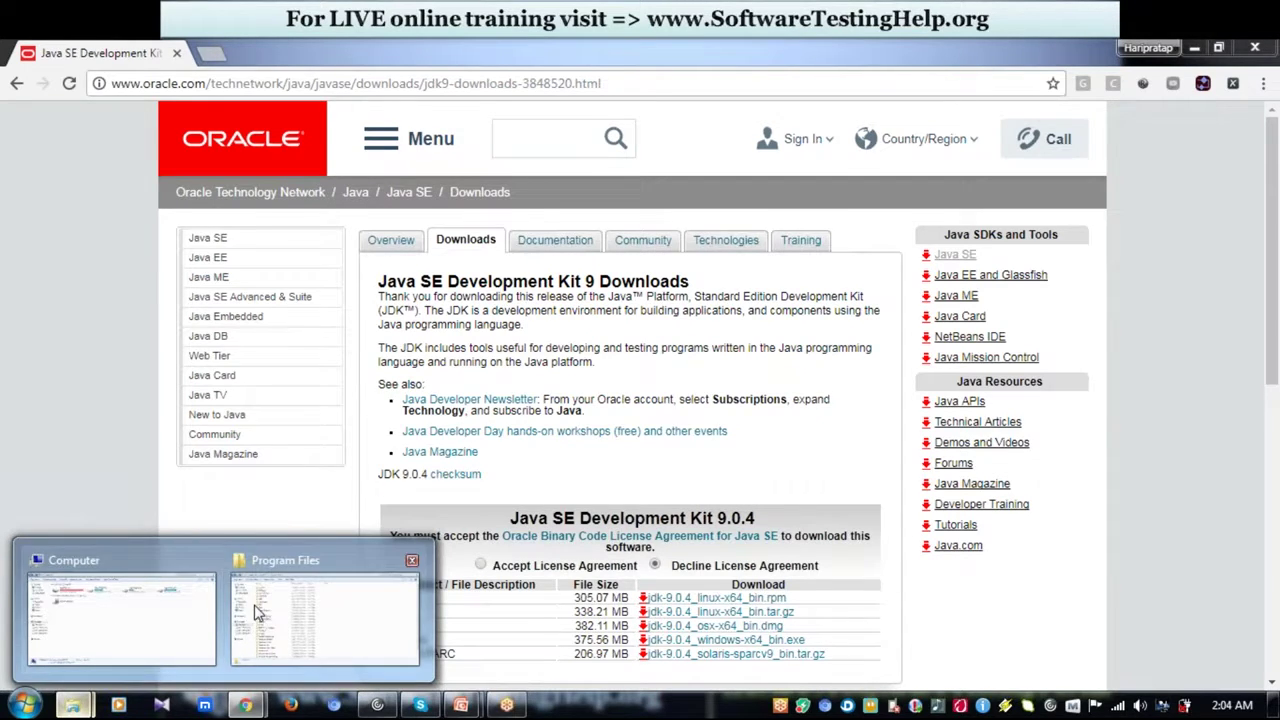
{"action": "left_click", "coordinate": [271, 638]}
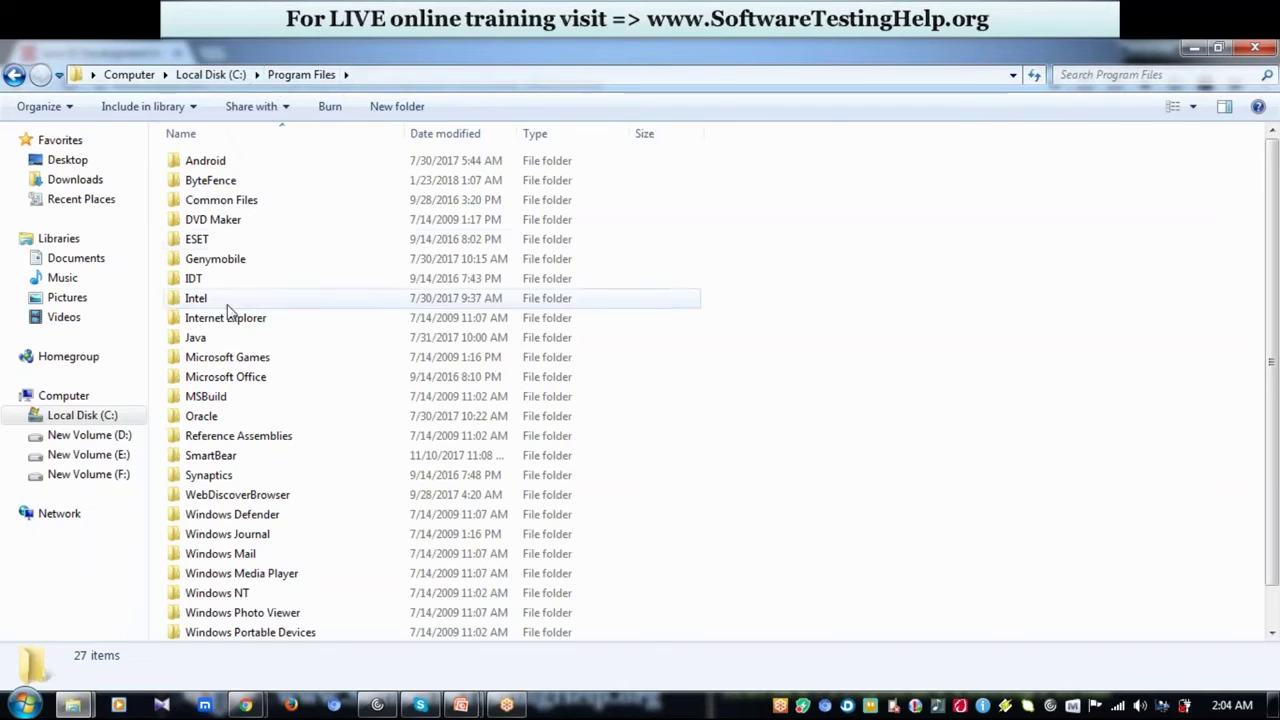
{"action": "double_click", "coordinate": [200, 340]}
{"action": "left_click", "coordinate": [195, 190]}
{"action": "double_click", "coordinate": [195, 190]}
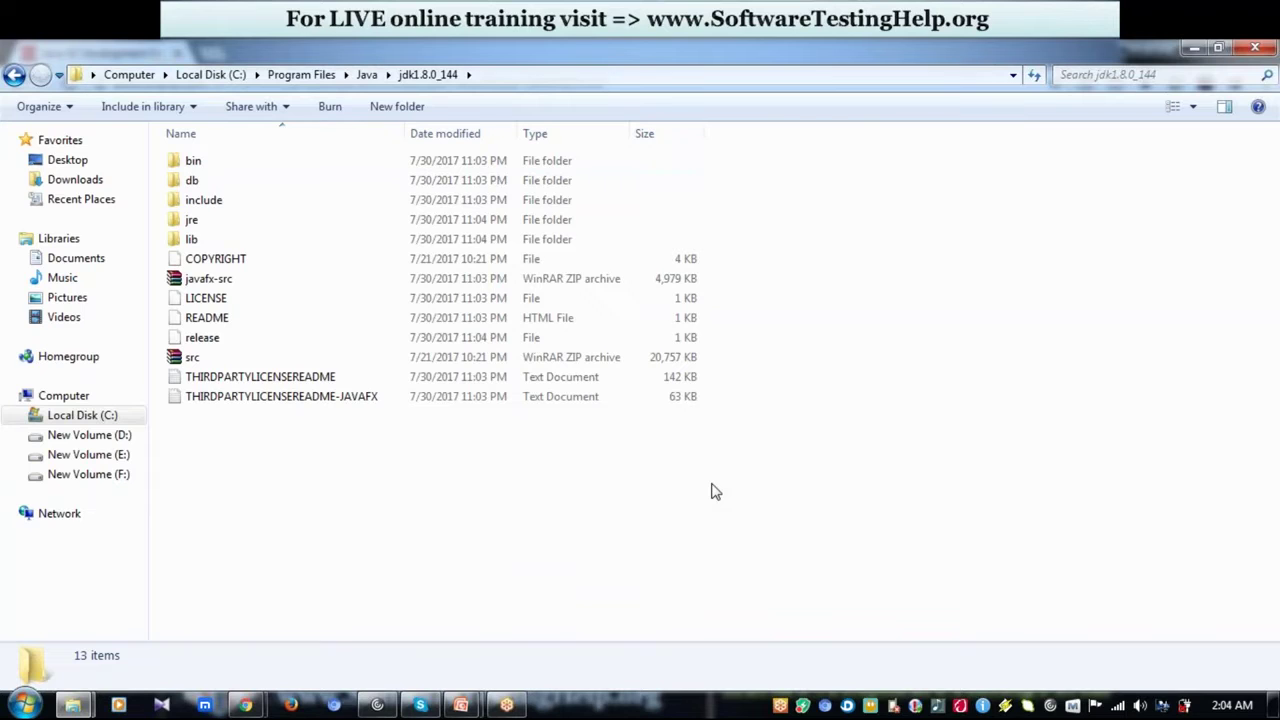
- Open the computer's environment variables through its properties and advanced system settings
{"action": "left_click", "coordinate": [70, 706]}
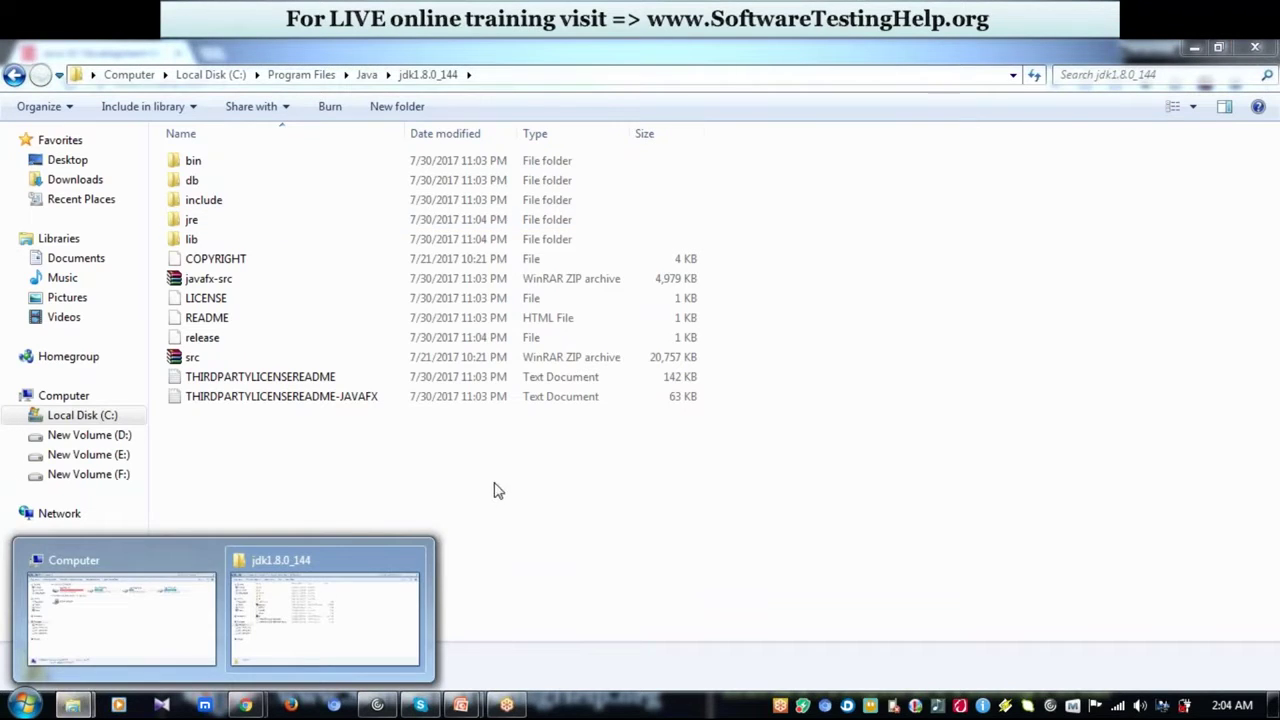
{"action": "mouse_move", "coordinate": [72, 706]}
{"action": "left_click", "coordinate": [80, 612]}
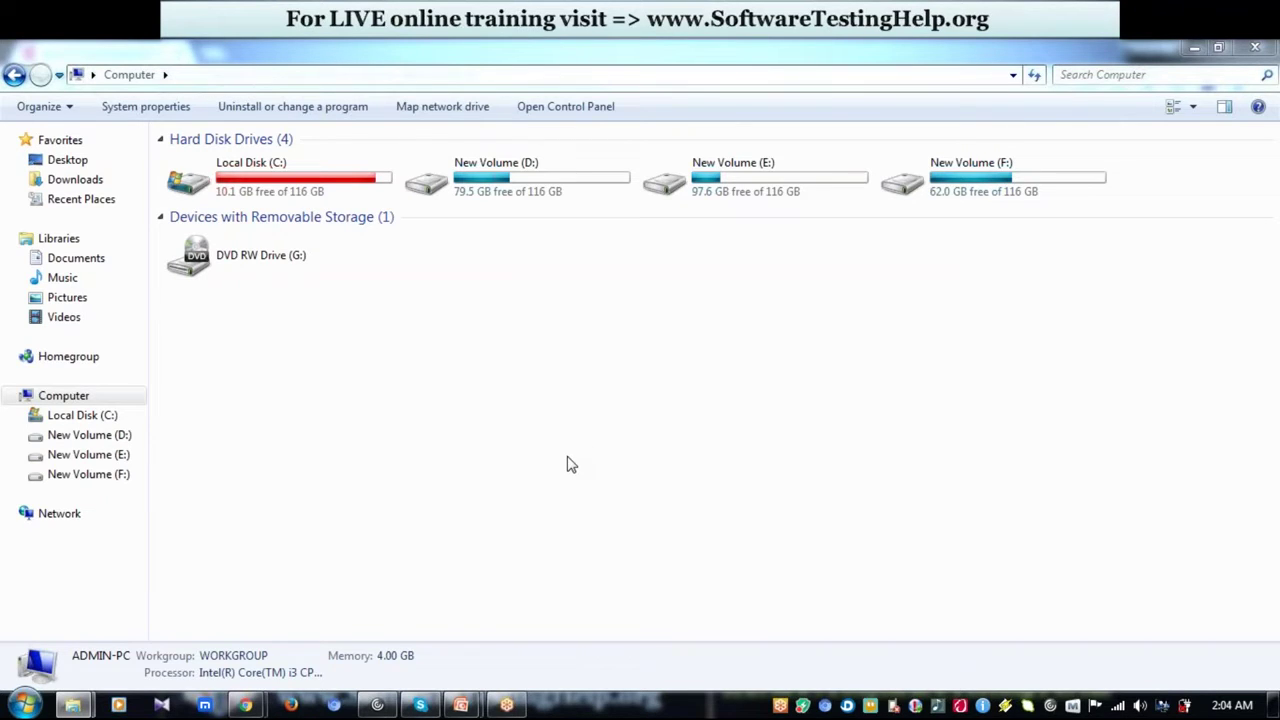
{"action": "right_click", "coordinate": [559, 392]}
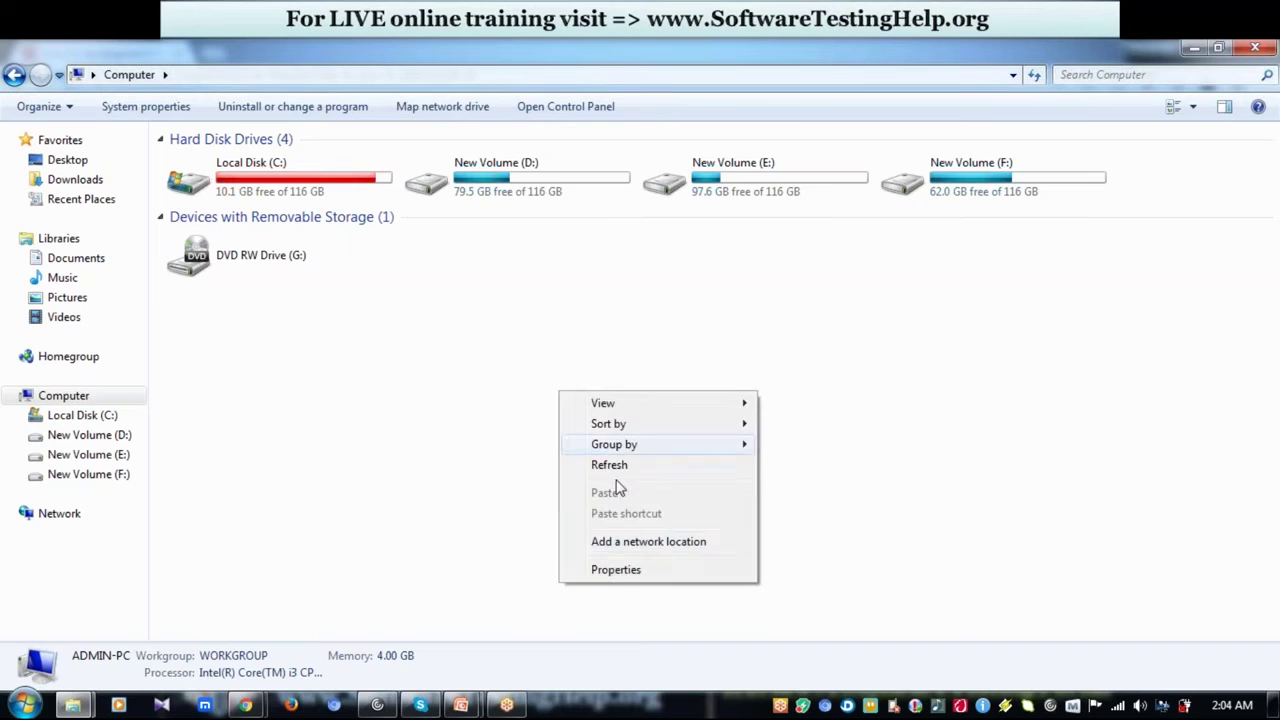
{"action": "left_click", "coordinate": [616, 570]}
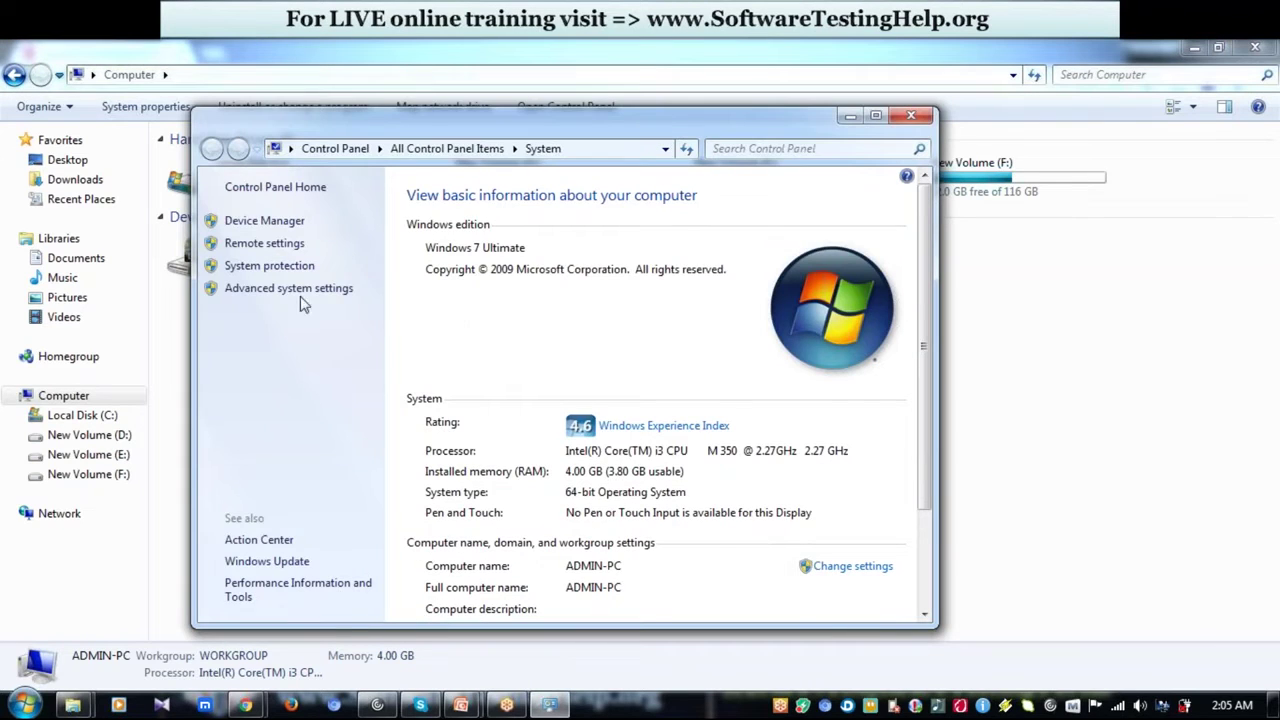
{"action": "left_click", "coordinate": [300, 288]}
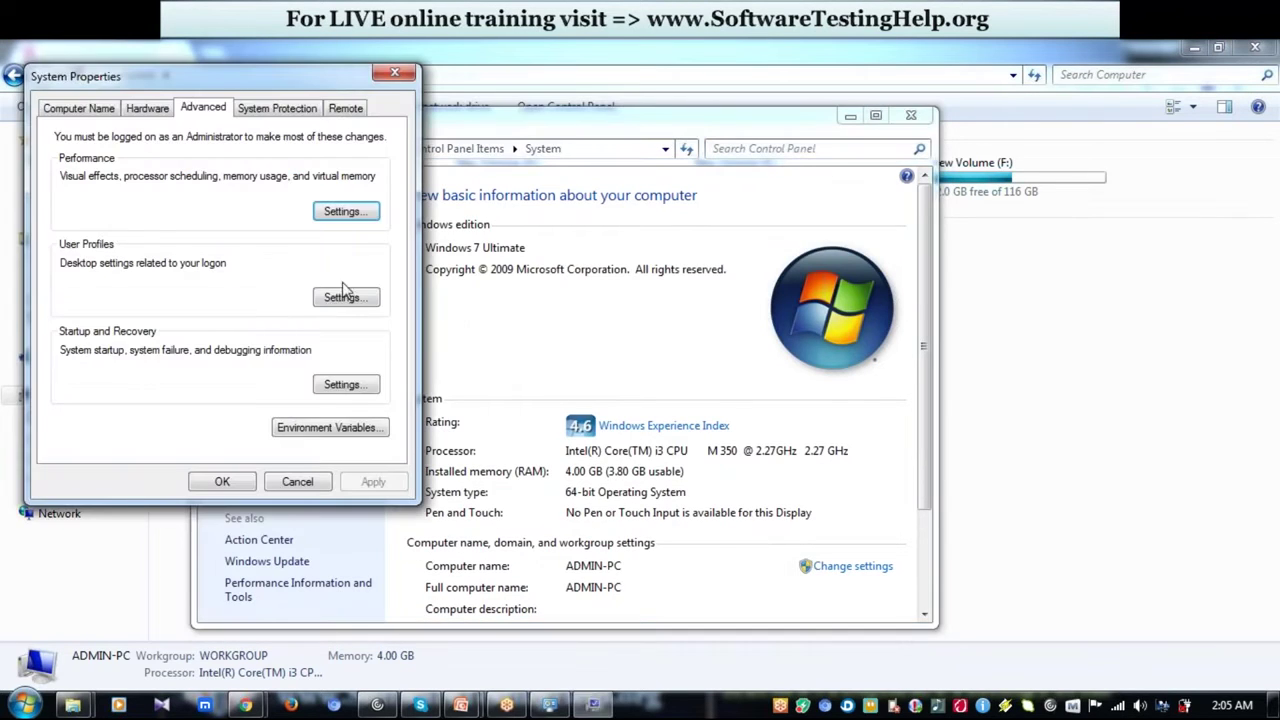
{"action": "left_click", "coordinate": [345, 433]}
- Start a new user variable named Java_Home and copy the path of the jdk1.8.0_144 bin folder
{"action": "left_click", "coordinate": [180, 291]}
{"action": "type", "text": "Java_Home"}
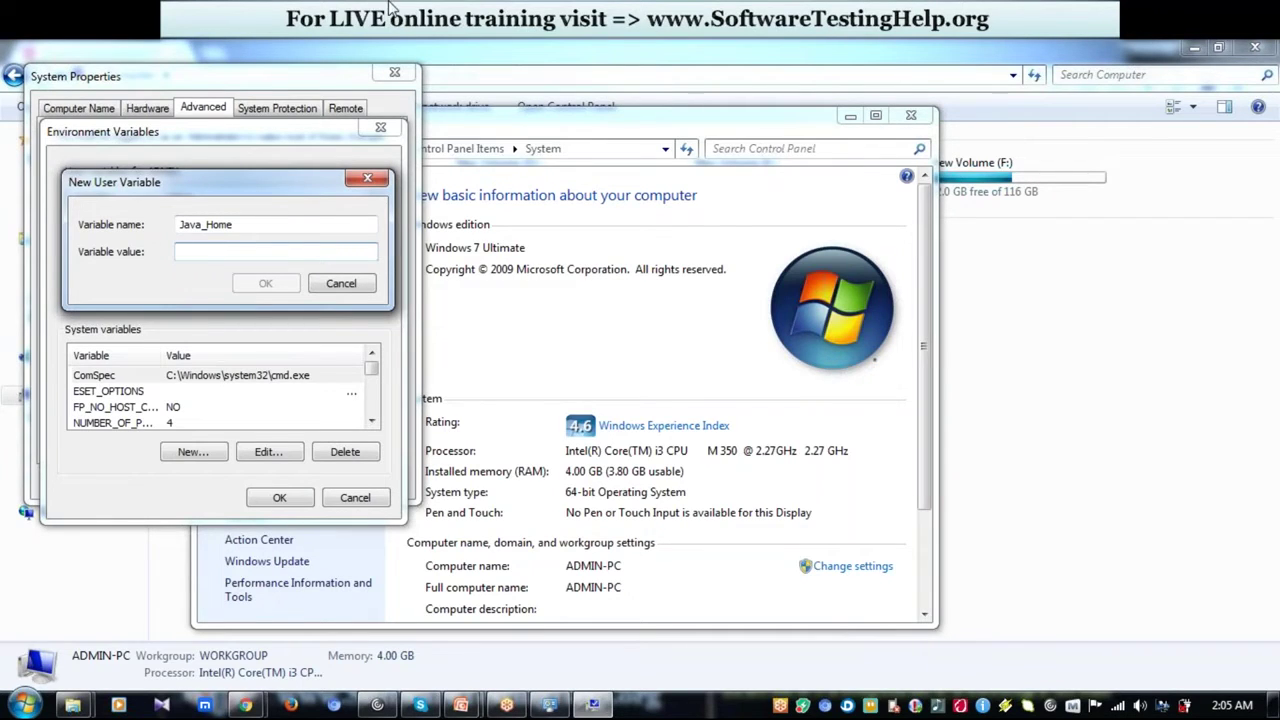
{"action": "left_click", "coordinate": [72, 706]}
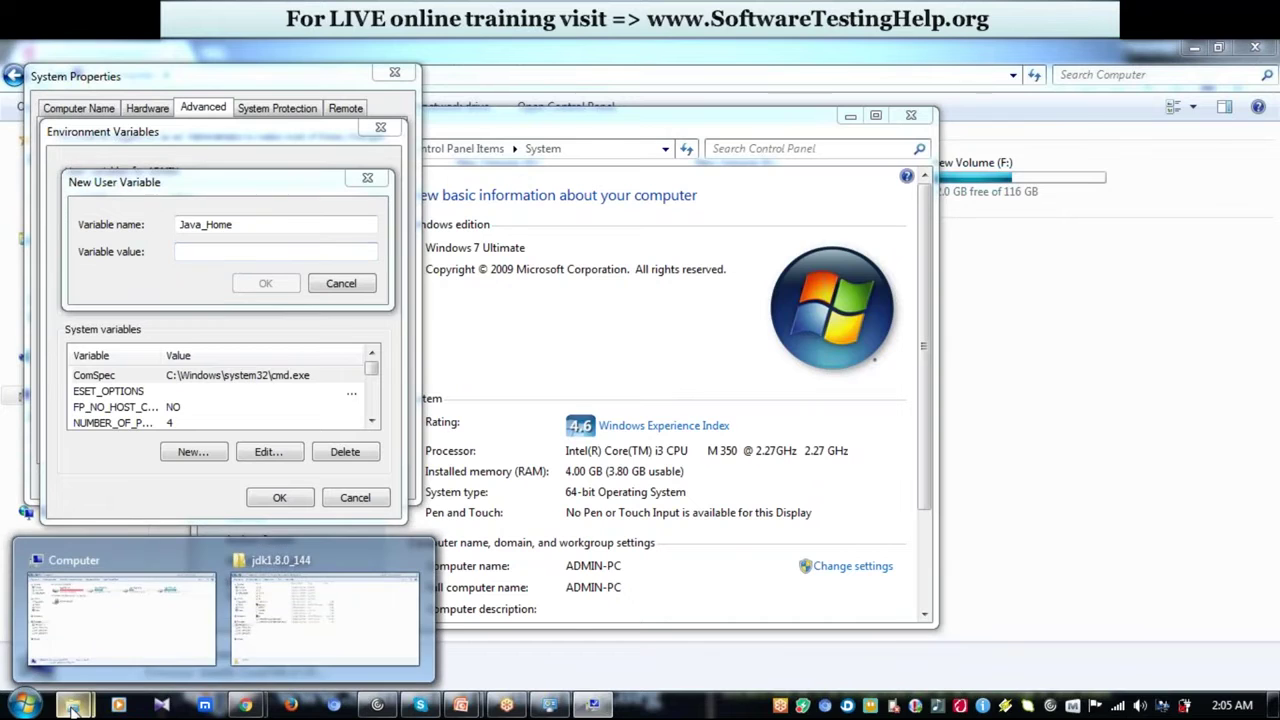
{"action": "left_click", "coordinate": [338, 618]}
{"action": "double_click", "coordinate": [214, 163]}
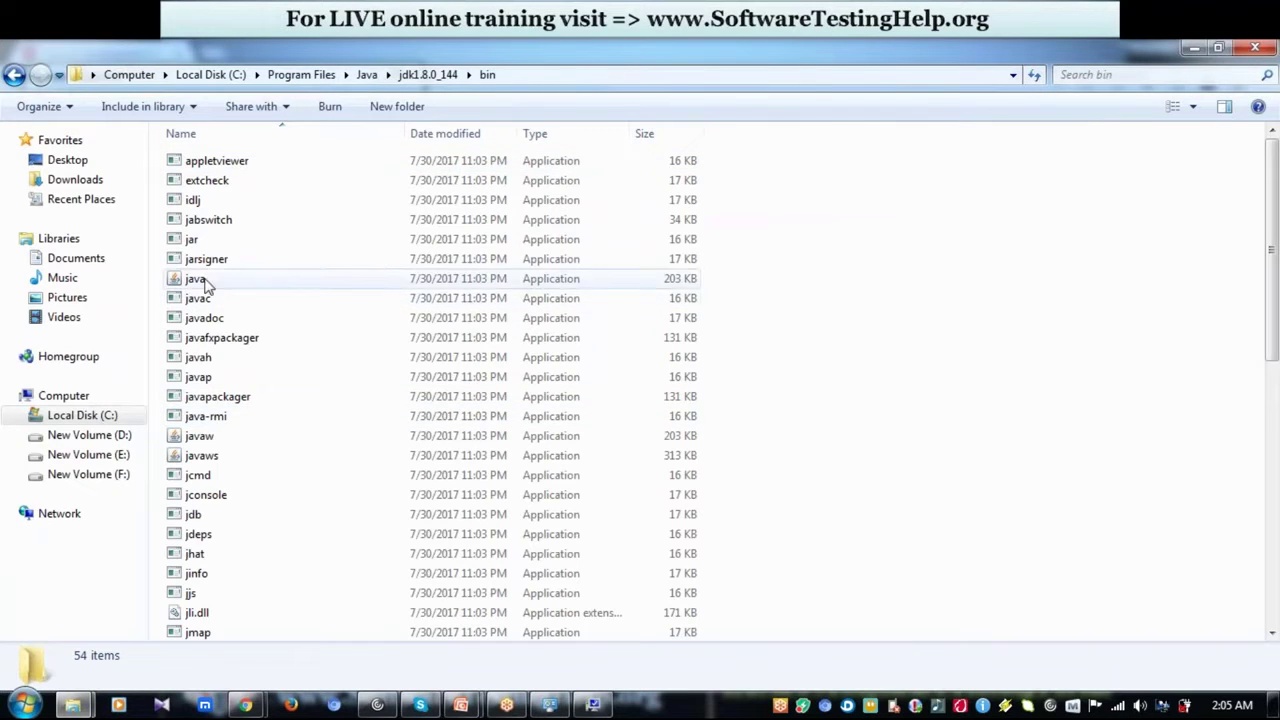
{"action": "left_click", "coordinate": [203, 286]}
{"action": "left_click", "coordinate": [202, 298]}
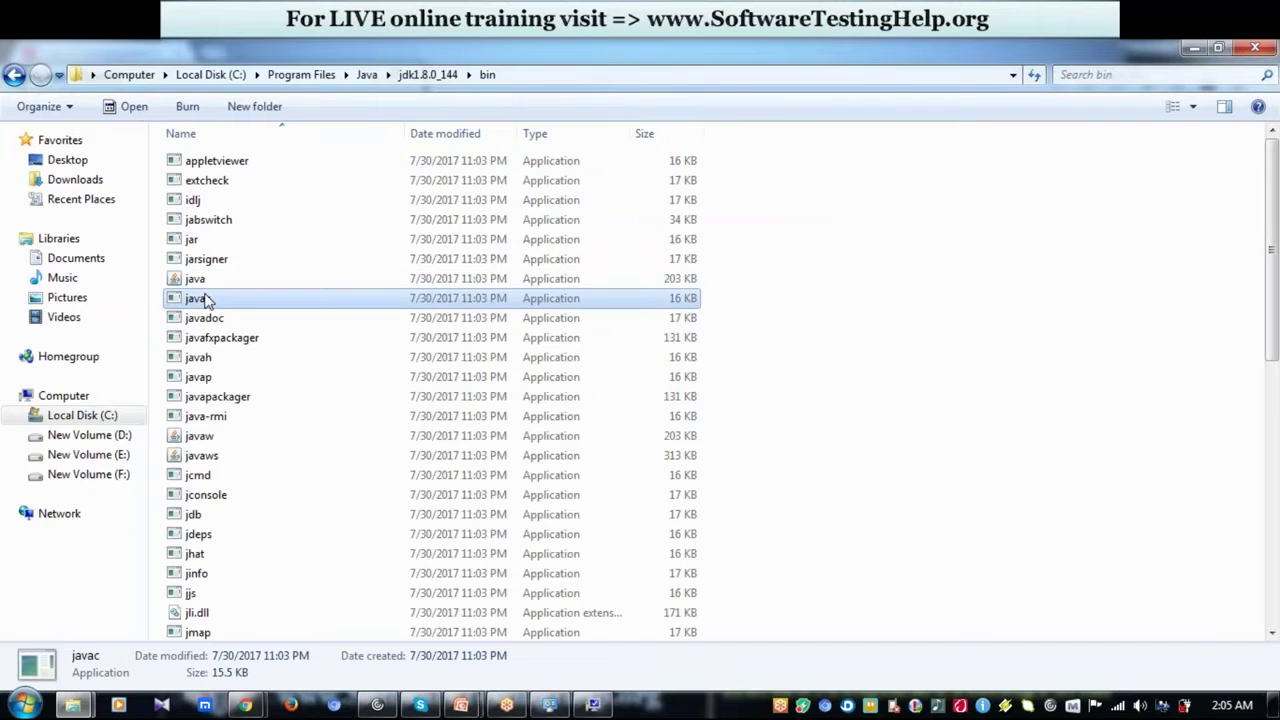
{"action": "left_click", "coordinate": [566, 74]}
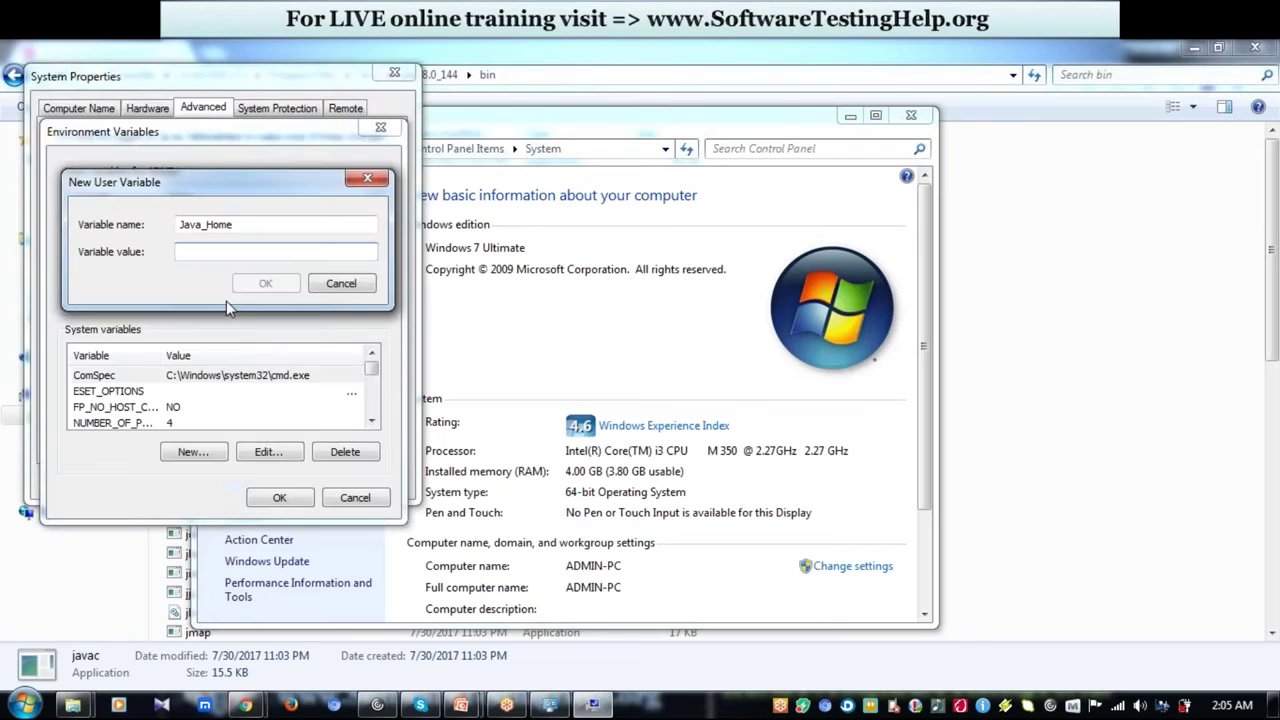
- Set the Java_Home value to C:\Program Files\Java\jdk1.8.0_144\bin, accept the variable and close the system settings windows
{"action": "type", "text": "C:\\Program Files\\Java\\jdk1.8.0_144\\bin"}
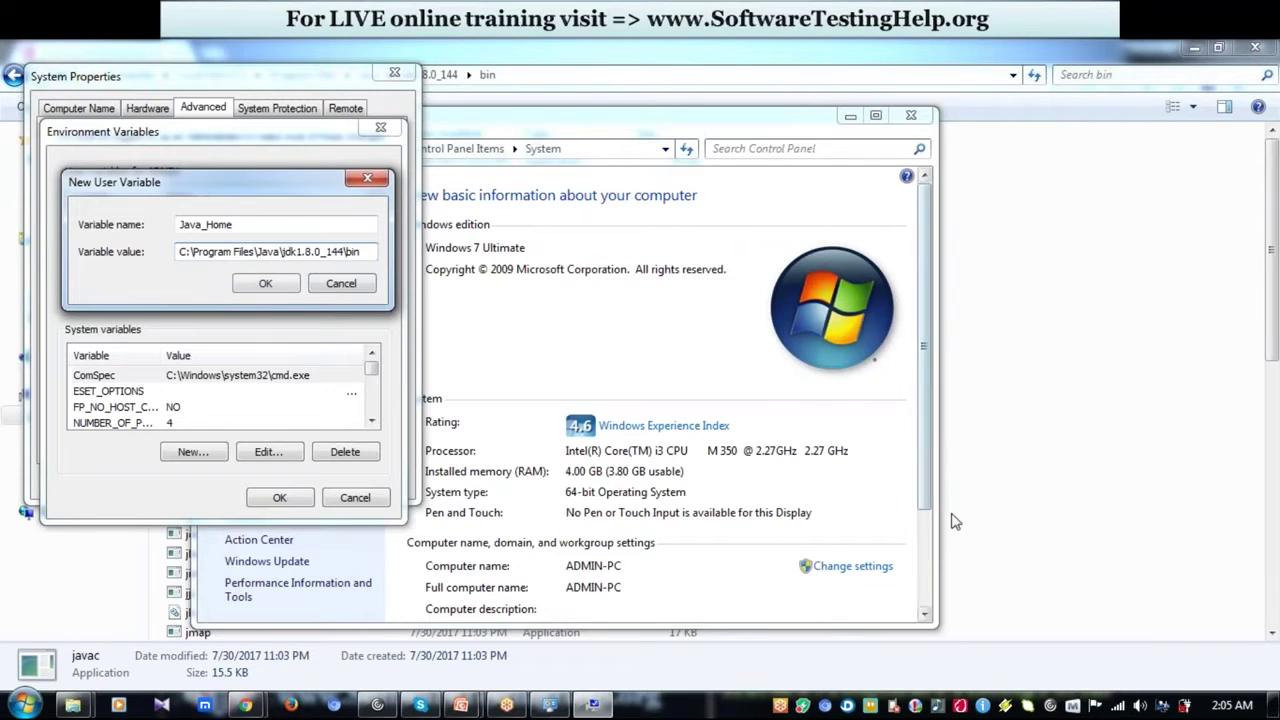
{"action": "key", "text": "Return"}
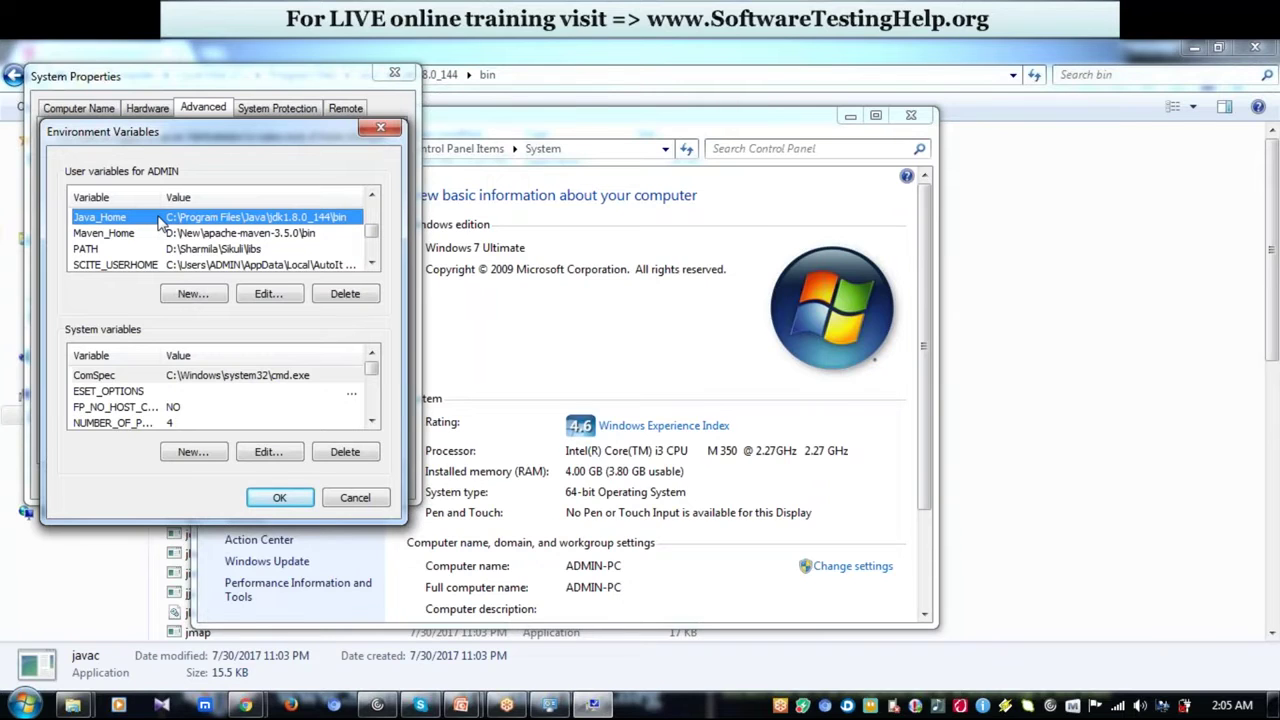
{"action": "left_click", "coordinate": [380, 127]}
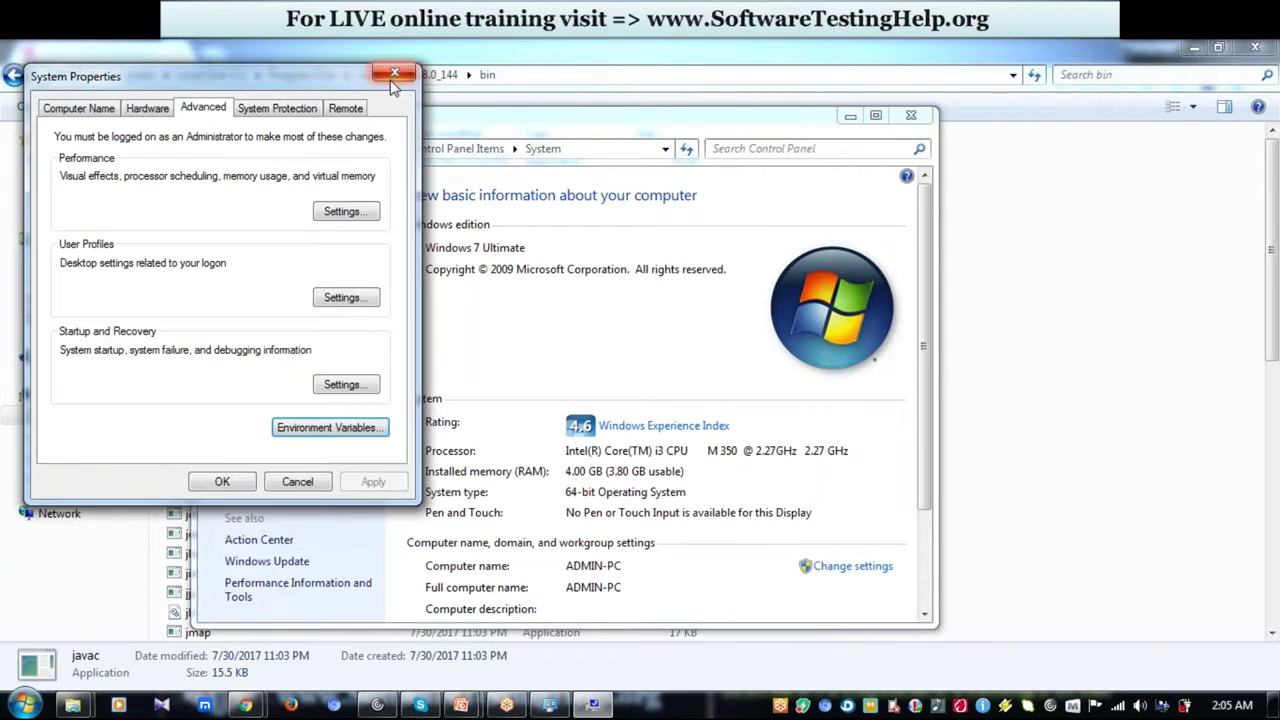
{"action": "left_click", "coordinate": [394, 73]}
{"action": "left_click", "coordinate": [911, 115]}
- Open a command prompt and check the installed Java version with java -version
{"action": "left_click", "coordinate": [40, 704]}
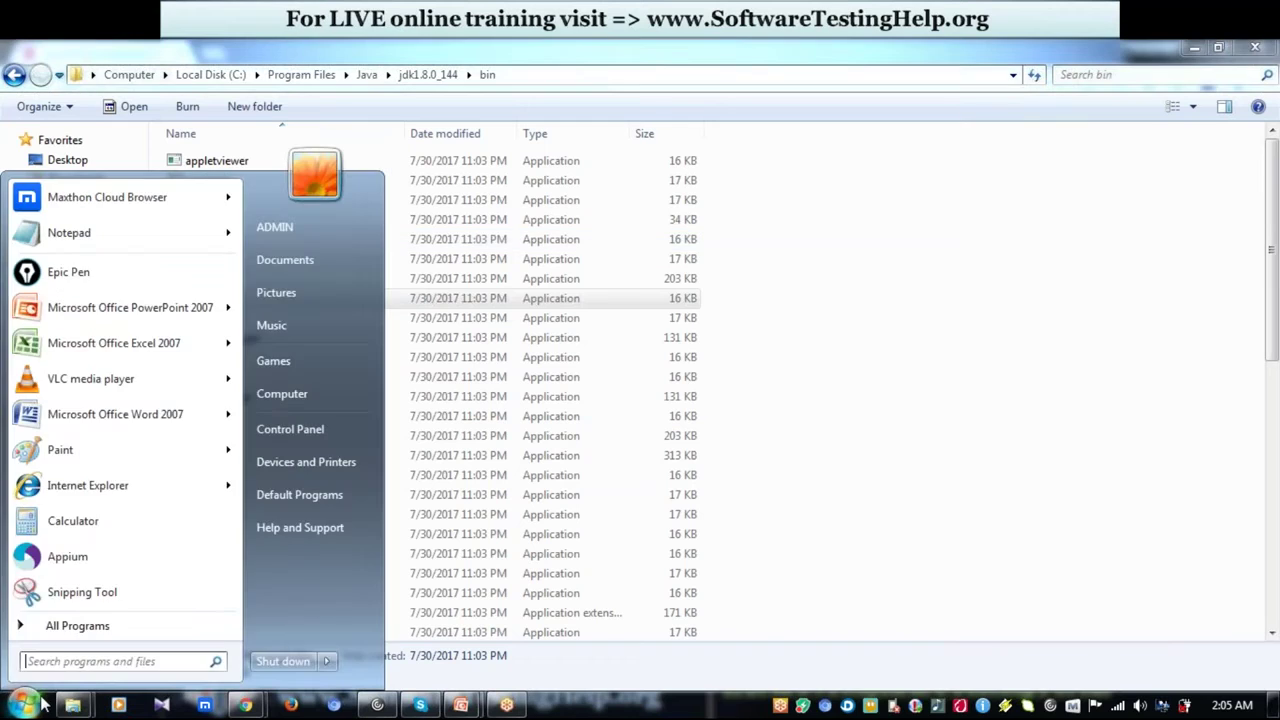
{"action": "type", "text": "cmd"}
{"action": "key", "text": "Return"}
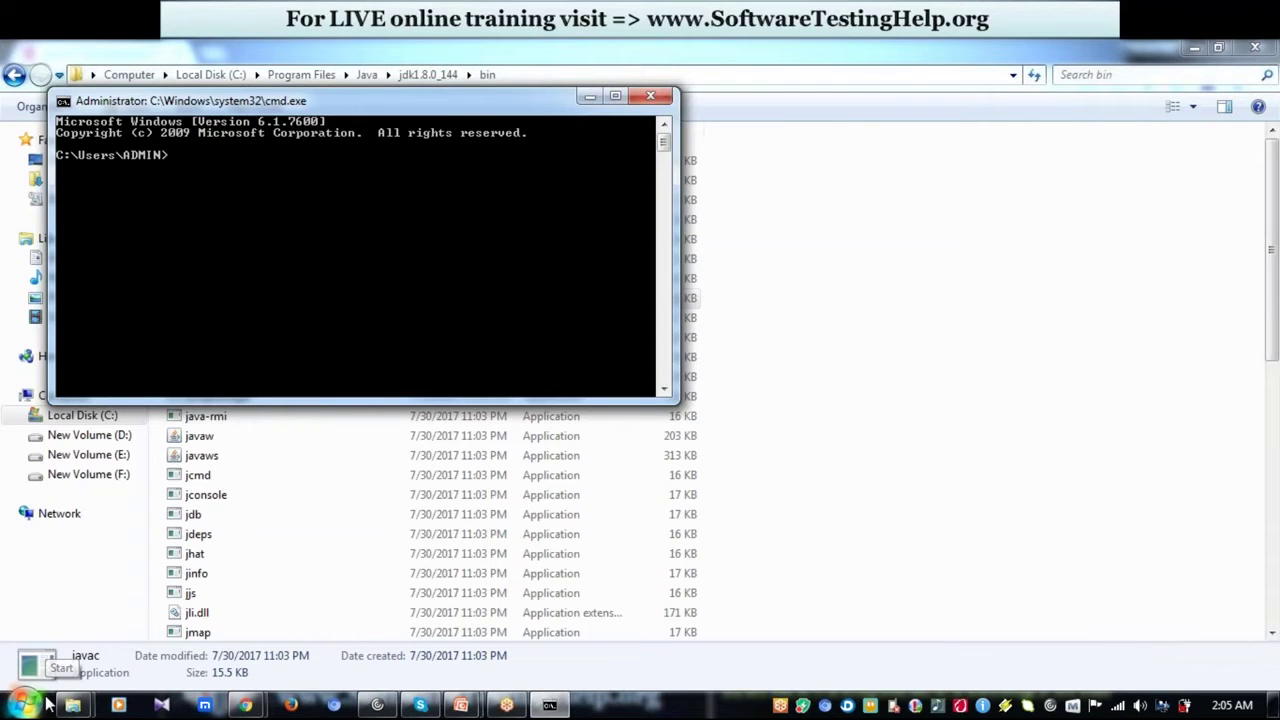
{"action": "type", "text": "java -version"}
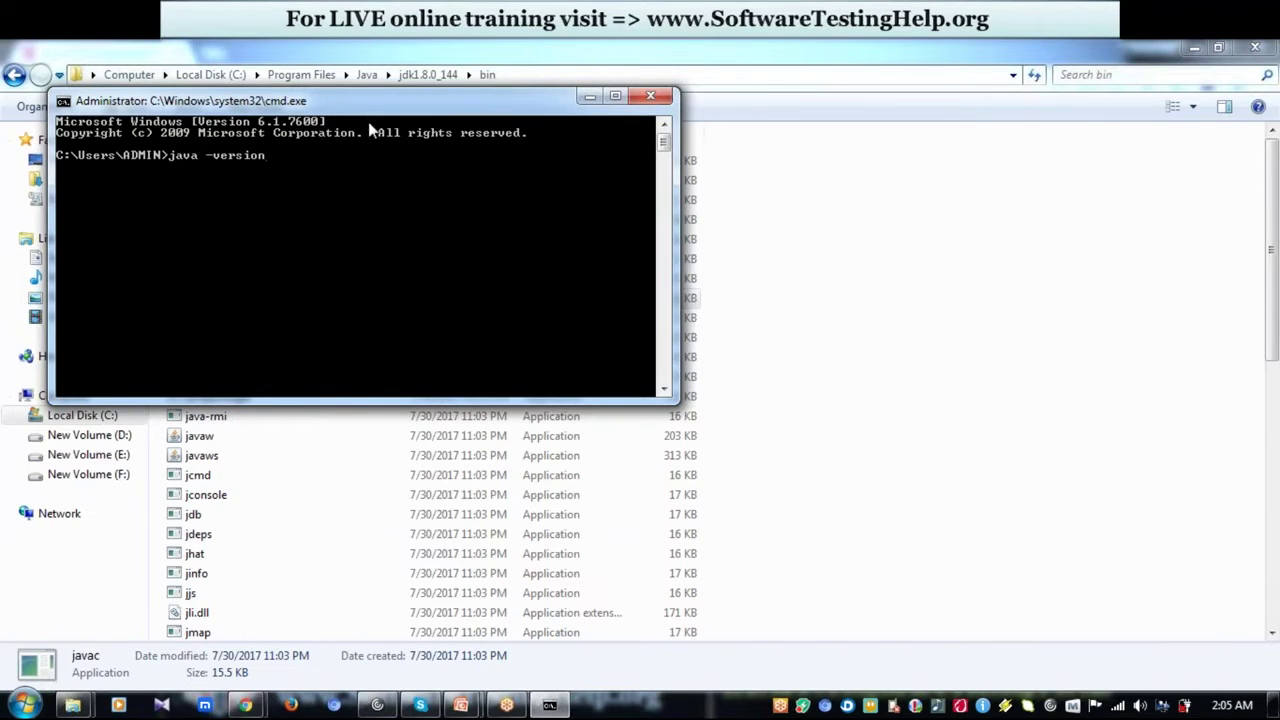
{"action": "left_click_drag", "start_coordinate": [372, 101], "coordinate": [387, 189]}
{"action": "key", "text": "Return"}
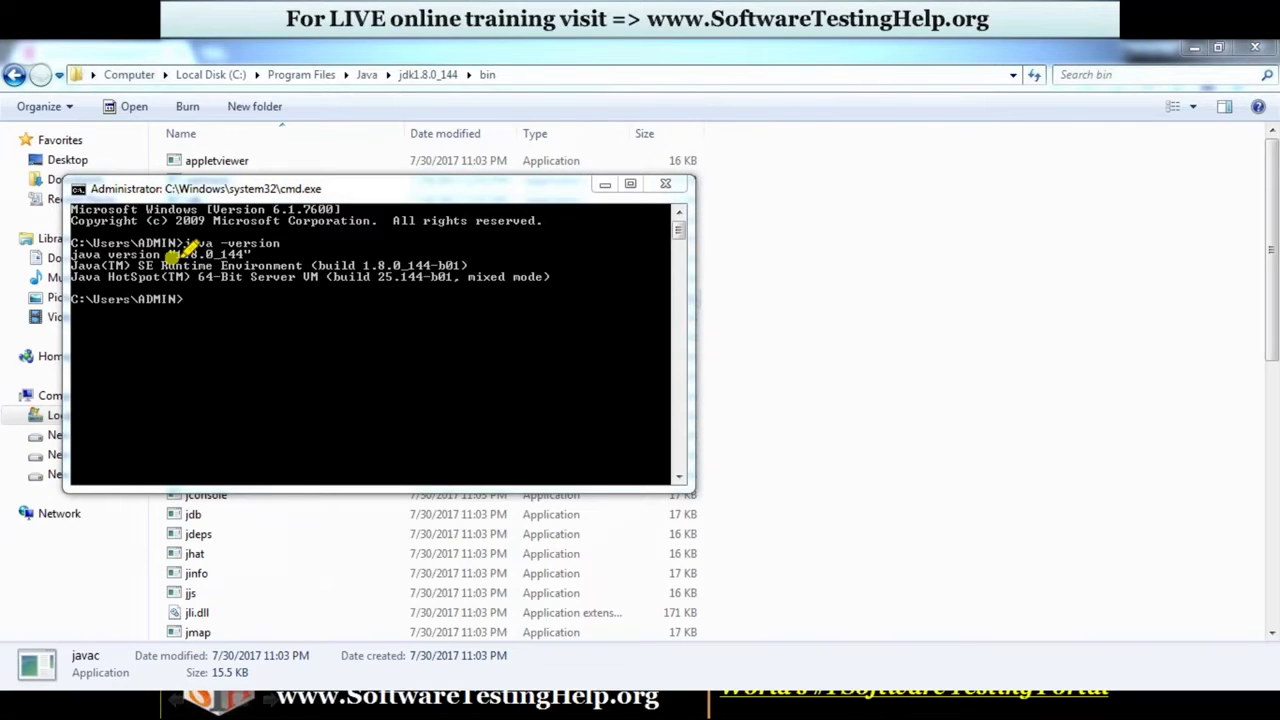
{"action": "left_click_drag", "start_coordinate": [186, 245], "coordinate": [268, 244]}
{"action": "mouse_move", "coordinate": [400, 74]}
{"action": "left_mouse_down"}
{"action": "mouse_move", "coordinate": [462, 73]}
{"action": "mouse_move", "coordinate": [325, 165]}
{"action": "mouse_move", "coordinate": [238, 250]}
{"action": "left_mouse_up"}
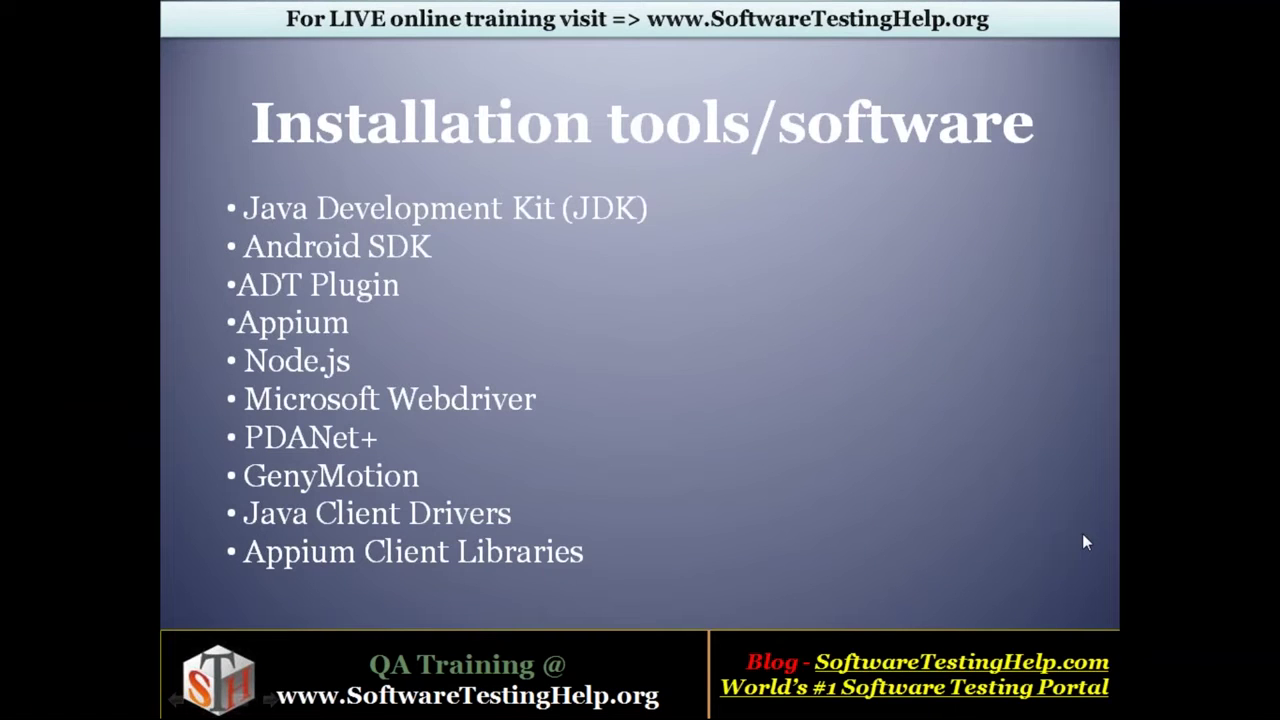
{"action": "mouse_move", "coordinate": [372, 257]}
{"action": "left_mouse_down"}
{"action": "mouse_move", "coordinate": [448, 250]}
{"action": "mouse_move", "coordinate": [436, 255]}
{"action": "mouse_move", "coordinate": [500, 241]}
{"action": "mouse_move", "coordinate": [495, 232]}
{"action": "mouse_move", "coordinate": [482, 258]}
{"action": "left_mouse_up"}
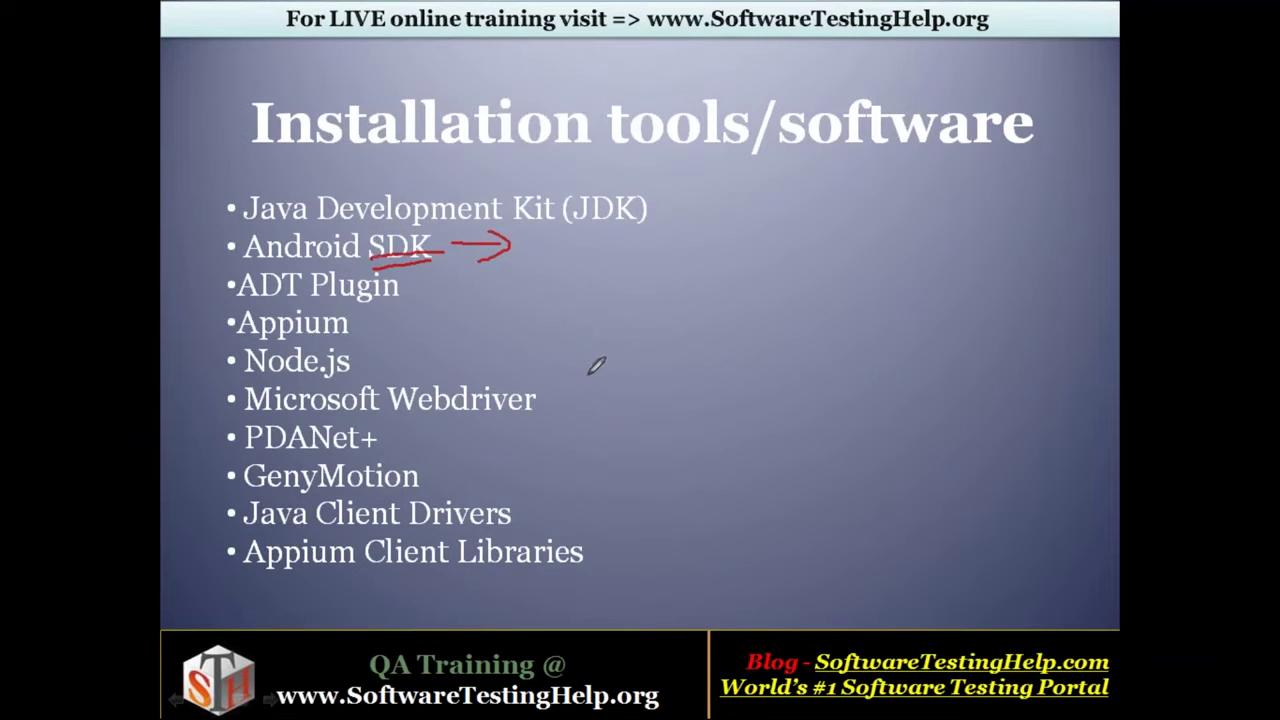
{"action": "mouse_move", "coordinate": [588, 376]}
{"action": "left_mouse_down"}
{"action": "mouse_move", "coordinate": [571, 225]}
{"action": "mouse_move", "coordinate": [646, 212]}
{"action": "mouse_move", "coordinate": [636, 370]}
{"action": "mouse_move", "coordinate": [576, 389]}
{"action": "left_mouse_up"}
{"action": "left_click_drag", "start_coordinate": [620, 329], "coordinate": [650, 372]}
{"action": "mouse_move", "coordinate": [717, 314]}
{"action": "left_mouse_down"}
{"action": "mouse_move", "coordinate": [750, 256]}
{"action": "mouse_move", "coordinate": [857, 263]}
{"action": "mouse_move", "coordinate": [909, 230]}
{"action": "mouse_move", "coordinate": [905, 265]}
{"action": "mouse_move", "coordinate": [905, 195]}
{"action": "mouse_move", "coordinate": [915, 204]}
{"action": "mouse_move", "coordinate": [899, 283]}
{"action": "left_mouse_up"}
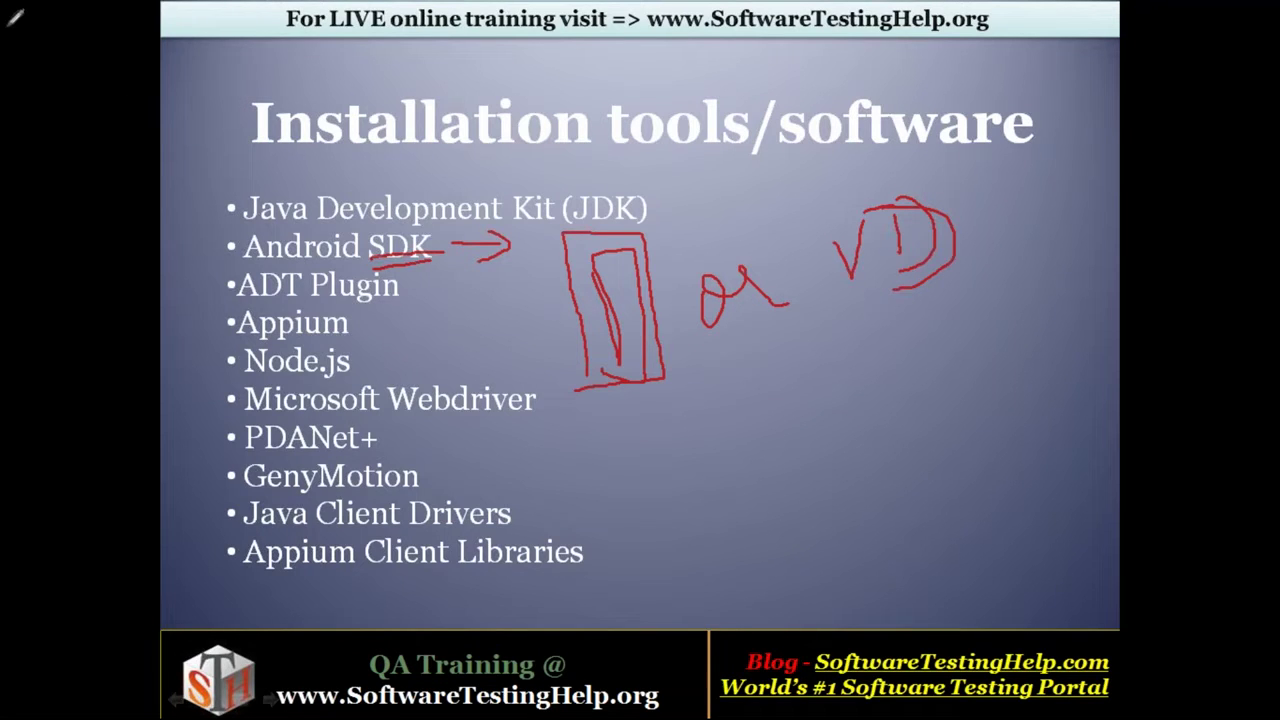
{"action": "mouse_move", "coordinate": [741, 196]}
{"action": "left_mouse_down"}
{"action": "mouse_move", "coordinate": [846, 200]}
{"action": "mouse_move", "coordinate": [852, 178]}
{"action": "left_mouse_up"}
{"action": "mouse_move", "coordinate": [960, 266]}
{"action": "left_mouse_down"}
{"action": "mouse_move", "coordinate": [860, 286]}
{"action": "mouse_move", "coordinate": [855, 322]}
{"action": "left_mouse_up"}
{"action": "mouse_move", "coordinate": [790, 390]}
{"action": "left_mouse_down"}
{"action": "mouse_move", "coordinate": [831, 370]}
{"action": "mouse_move", "coordinate": [995, 400]}
{"action": "mouse_move", "coordinate": [1010, 380]}
{"action": "mouse_move", "coordinate": [1048, 395]}
{"action": "mouse_move", "coordinate": [1062, 375]}
{"action": "mouse_move", "coordinate": [1104, 410]}
{"action": "left_mouse_up"}
{"action": "left_click_drag", "start_coordinate": [966, 345], "coordinate": [1020, 342]}
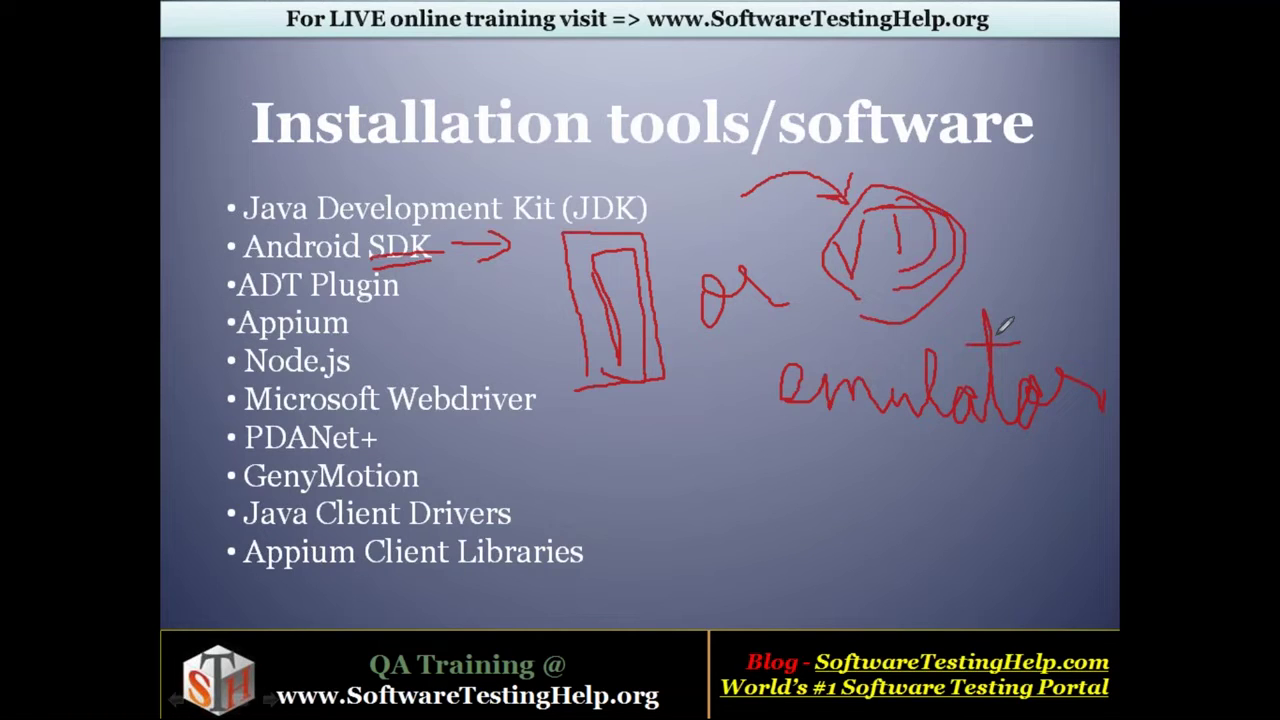
{"action": "mouse_move", "coordinate": [862, 470]}
{"action": "left_mouse_down"}
{"action": "mouse_move", "coordinate": [749, 366]}
{"action": "mouse_move", "coordinate": [935, 355]}
{"action": "mouse_move", "coordinate": [865, 462]}
{"action": "left_mouse_up"}
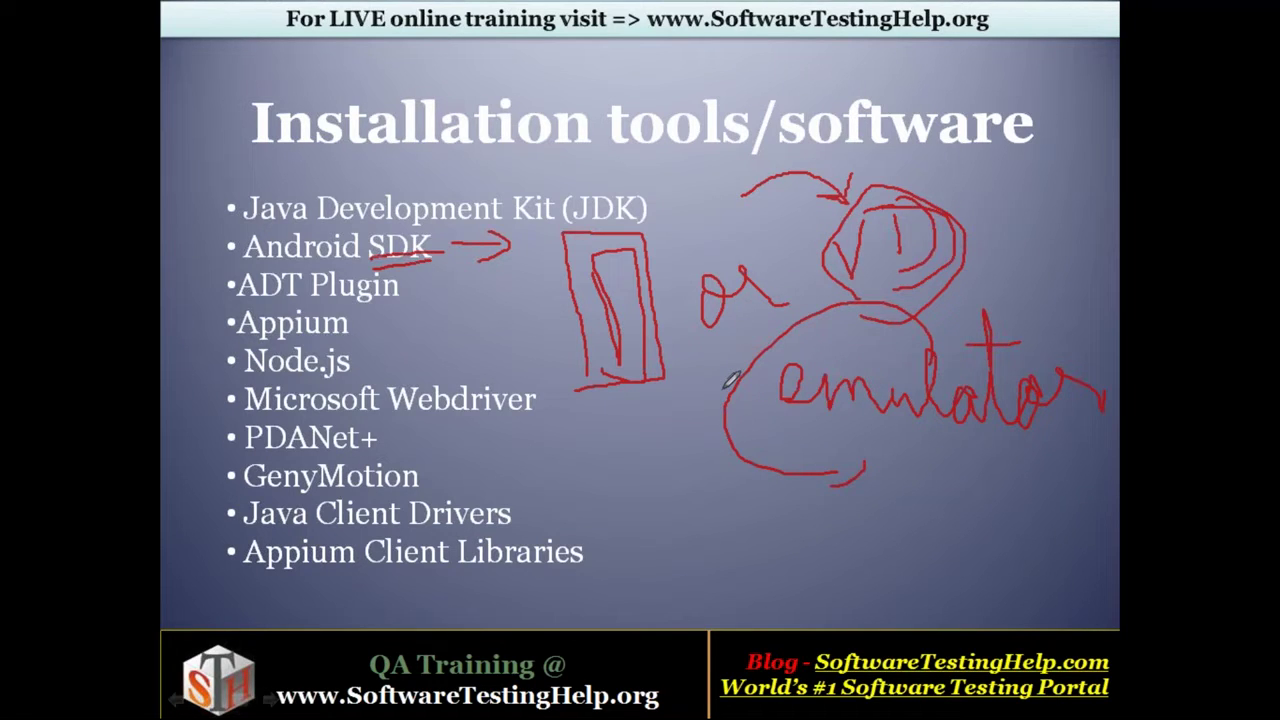
{"action": "mouse_move", "coordinate": [705, 397]}
{"action": "left_mouse_down"}
{"action": "mouse_move", "coordinate": [437, 286]}
{"action": "mouse_move", "coordinate": [424, 262]}
{"action": "mouse_move", "coordinate": [437, 286]}
{"action": "left_mouse_up"}
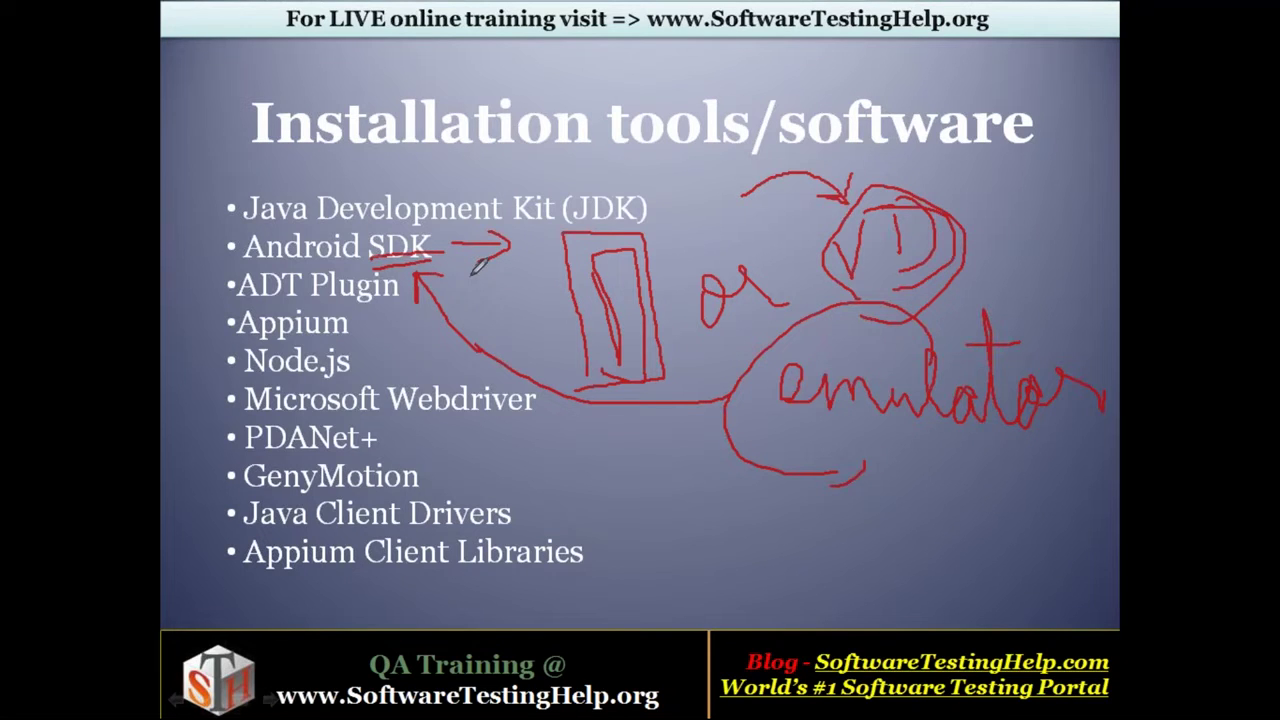
{"action": "mouse_move", "coordinate": [408, 266]}
{"action": "left_mouse_down"}
{"action": "mouse_move", "coordinate": [400, 212]}
{"action": "mouse_move", "coordinate": [440, 258]}
{"action": "left_mouse_up"}
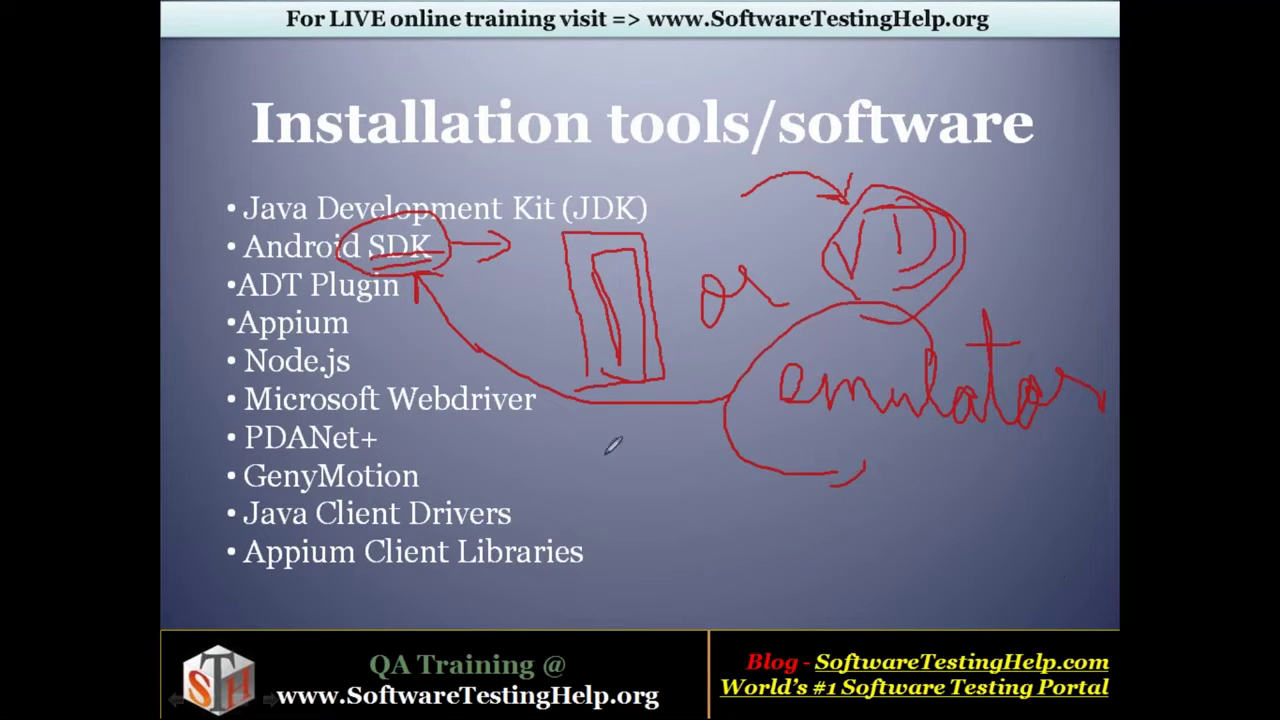
{"action": "mouse_move", "coordinate": [456, 246]}
{"action": "left_mouse_down"}
{"action": "mouse_move", "coordinate": [758, 226]}
{"action": "mouse_move", "coordinate": [872, 306]}
{"action": "left_mouse_up"}
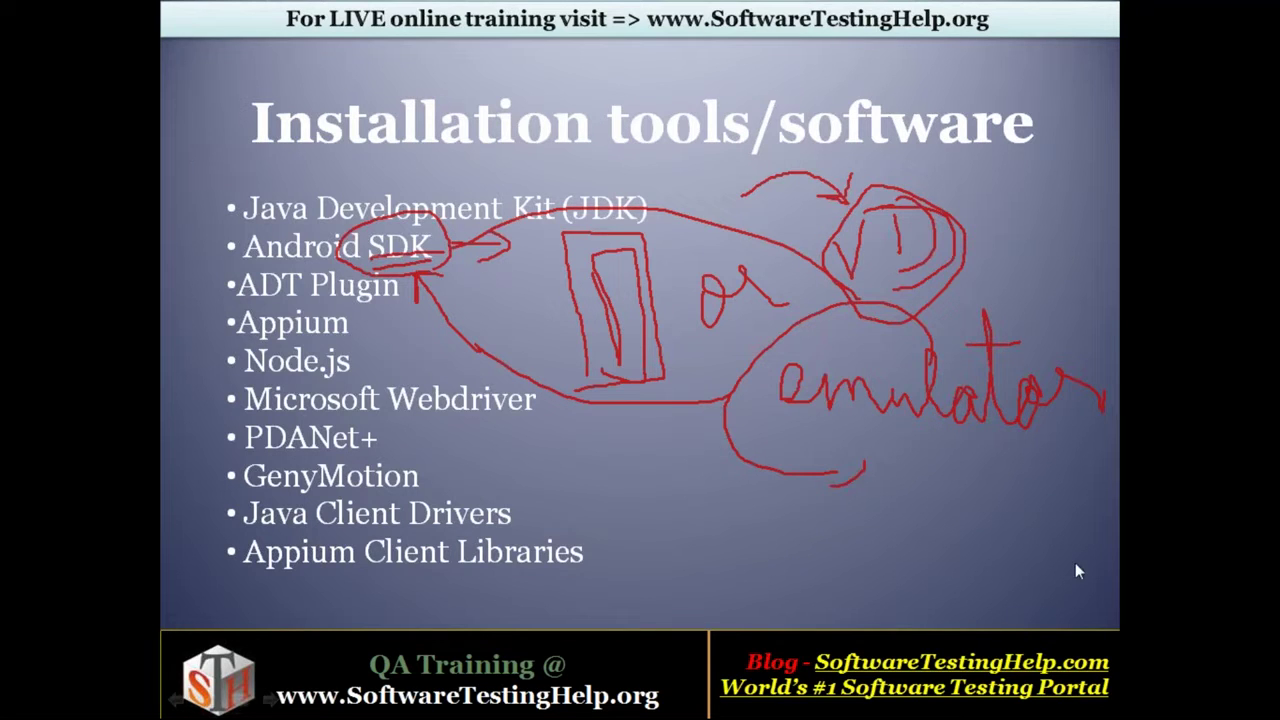
- Switch to the Chrome browser, search Google for android sdk and open the Android Studio download page
{"action": "key", "text": "alt+Tab"}
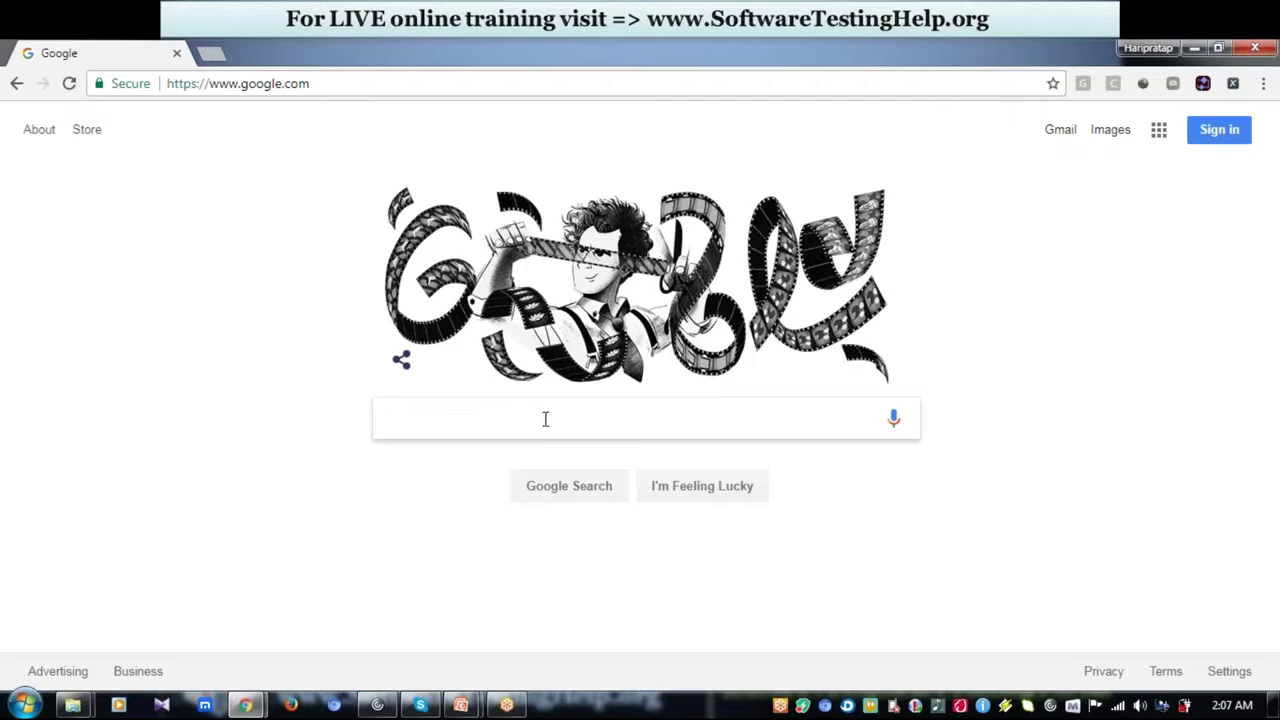
{"action": "type", "text": "android sdk"}
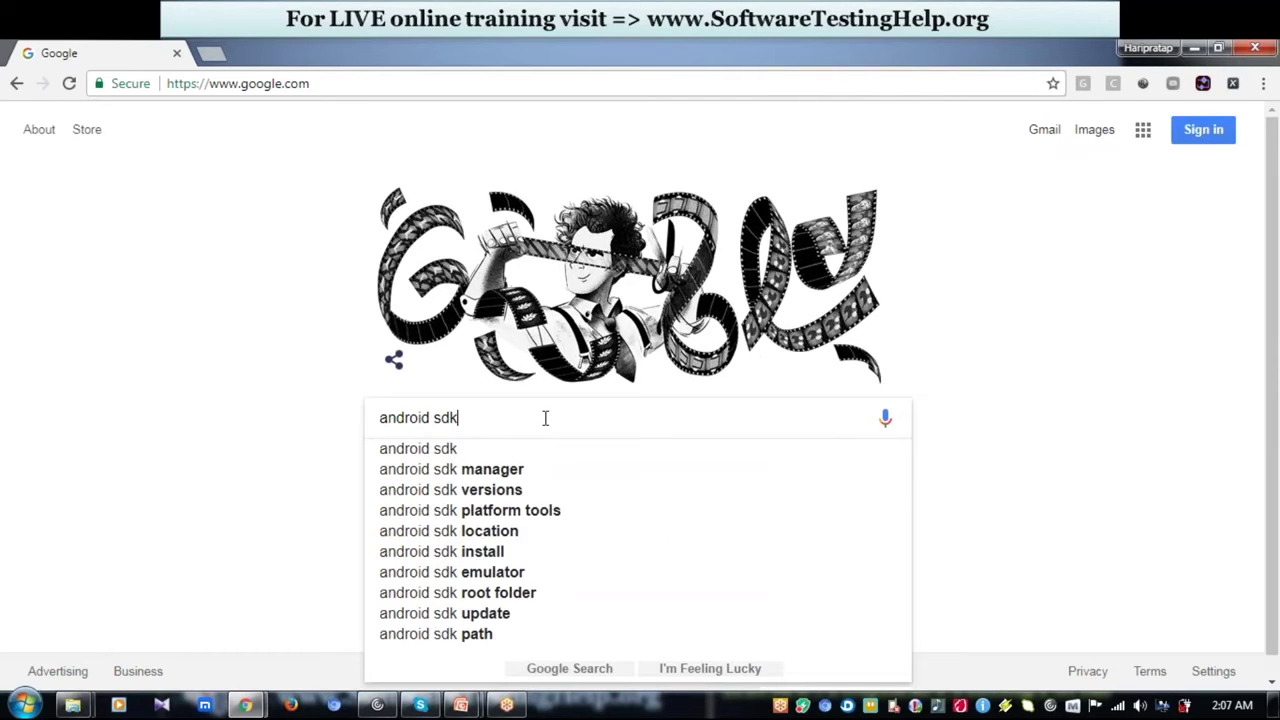
{"action": "key", "text": "Return"}
{"action": "left_click", "coordinate": [380, 276]}
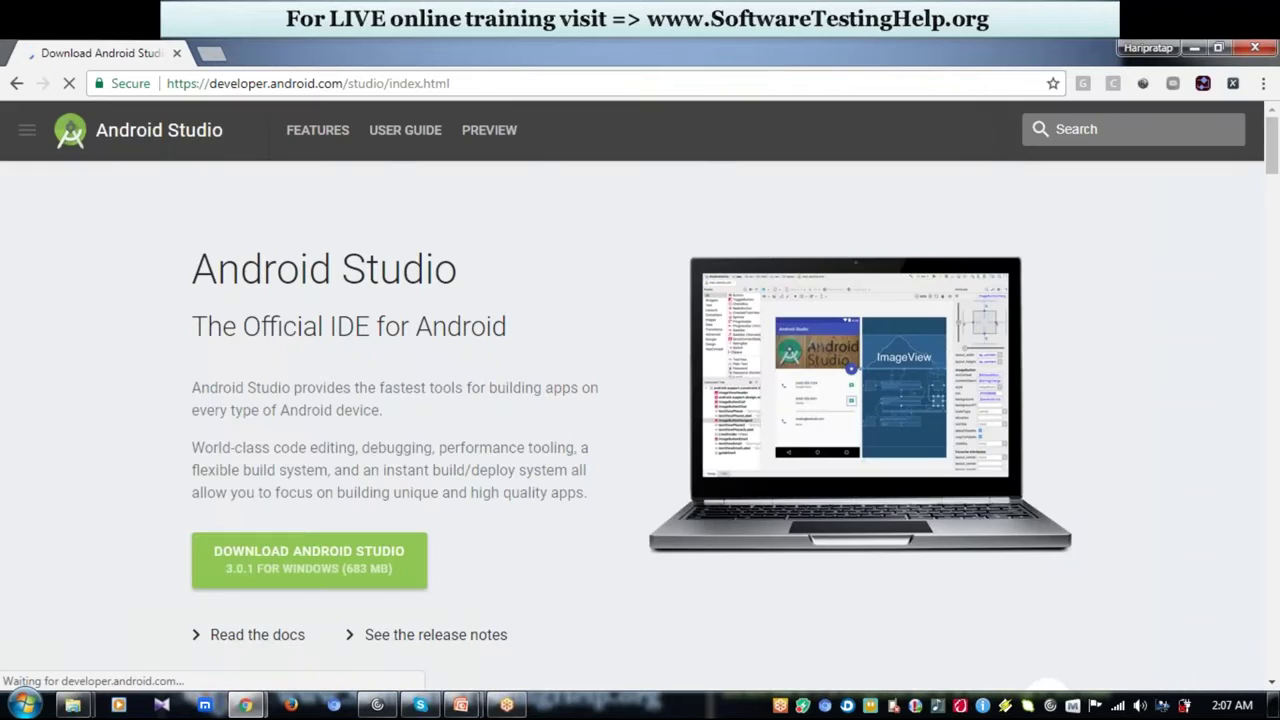
- Find sdk on the Android Studio page to locate the command line tools downloads
{"action": "key", "text": "ctrl+f"}
{"action": "type", "text": "s"}
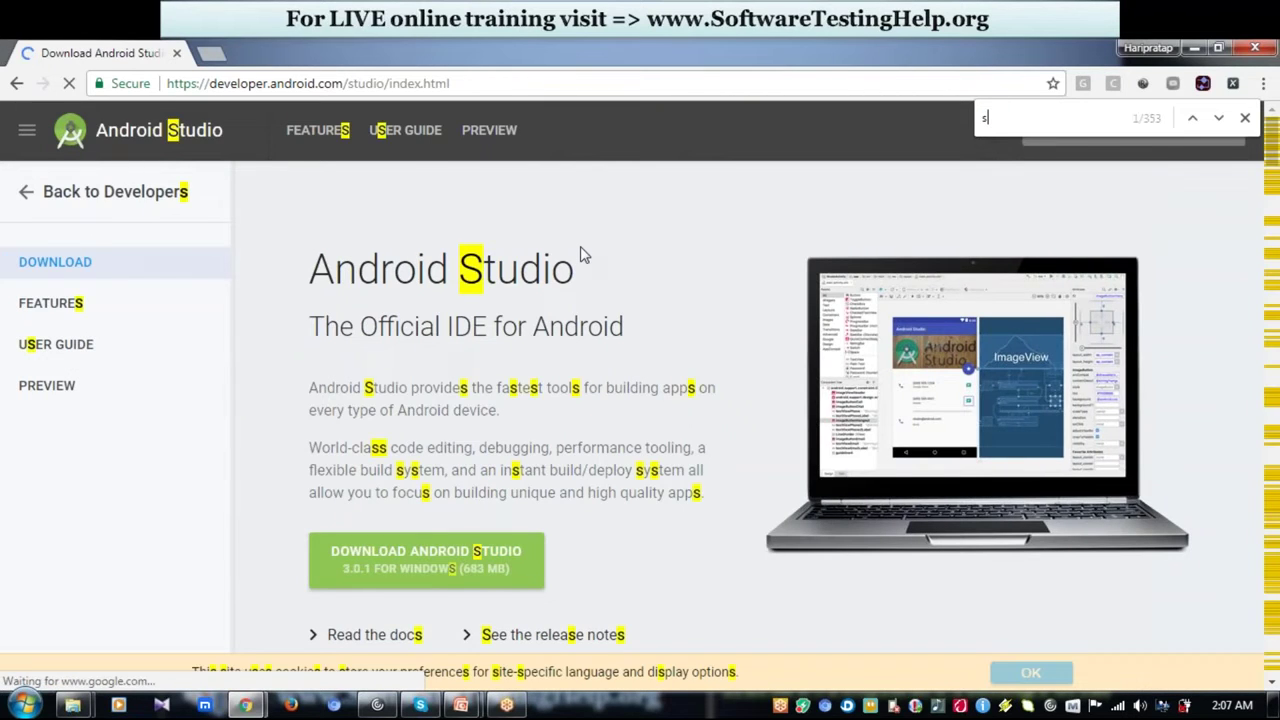
{"action": "type", "text": "dk"}
{"action": "key", "text": "Return"}
{"action": "key", "text": "Return"}
{"action": "key", "text": "Return"}
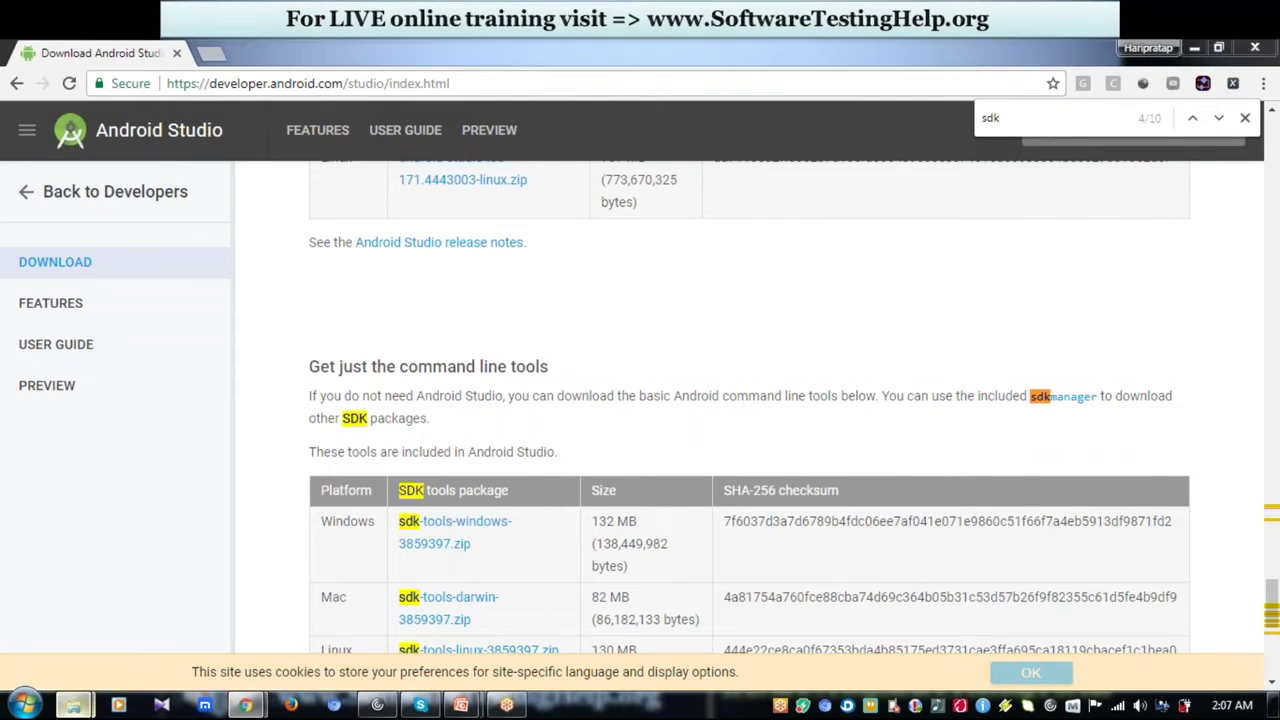
- Switch to File Explorer, locate the android-sdk_r24.4.1-windows archive in the Mobile Automation folder and open the extracted android-sdk-windows folder
{"action": "mouse_move", "coordinate": [72, 705]}
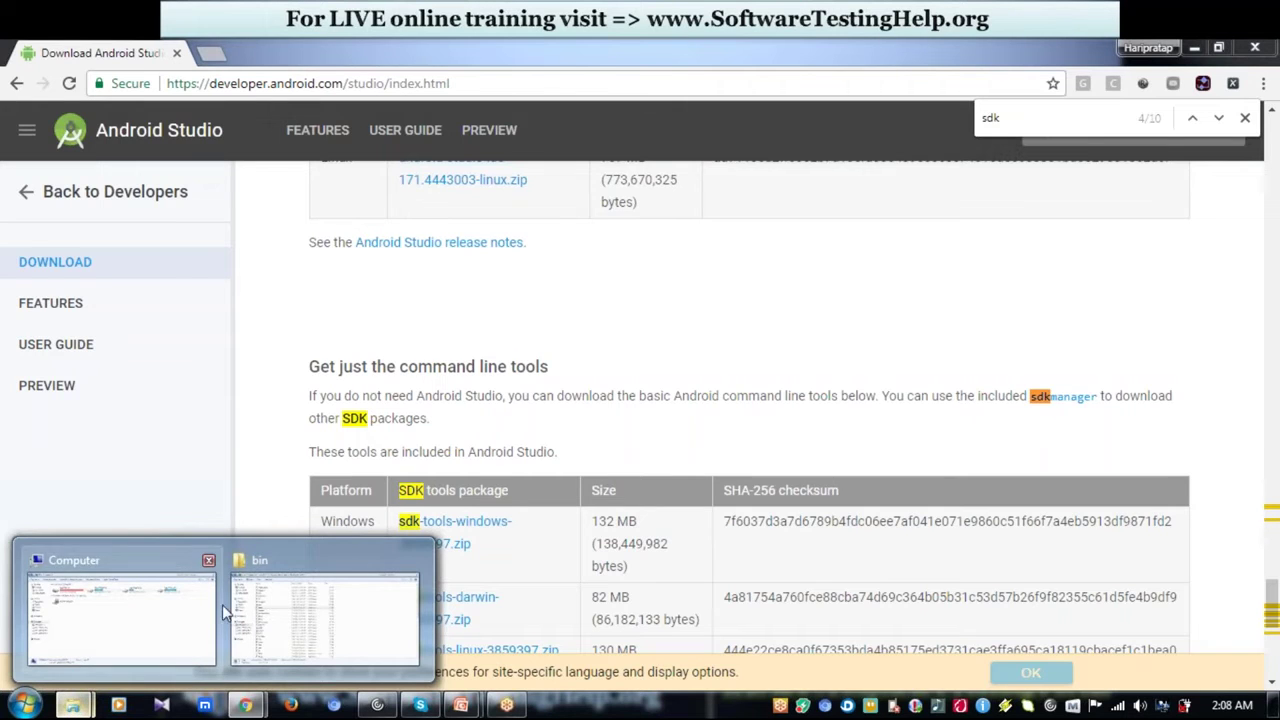
{"action": "left_click", "coordinate": [270, 610]}
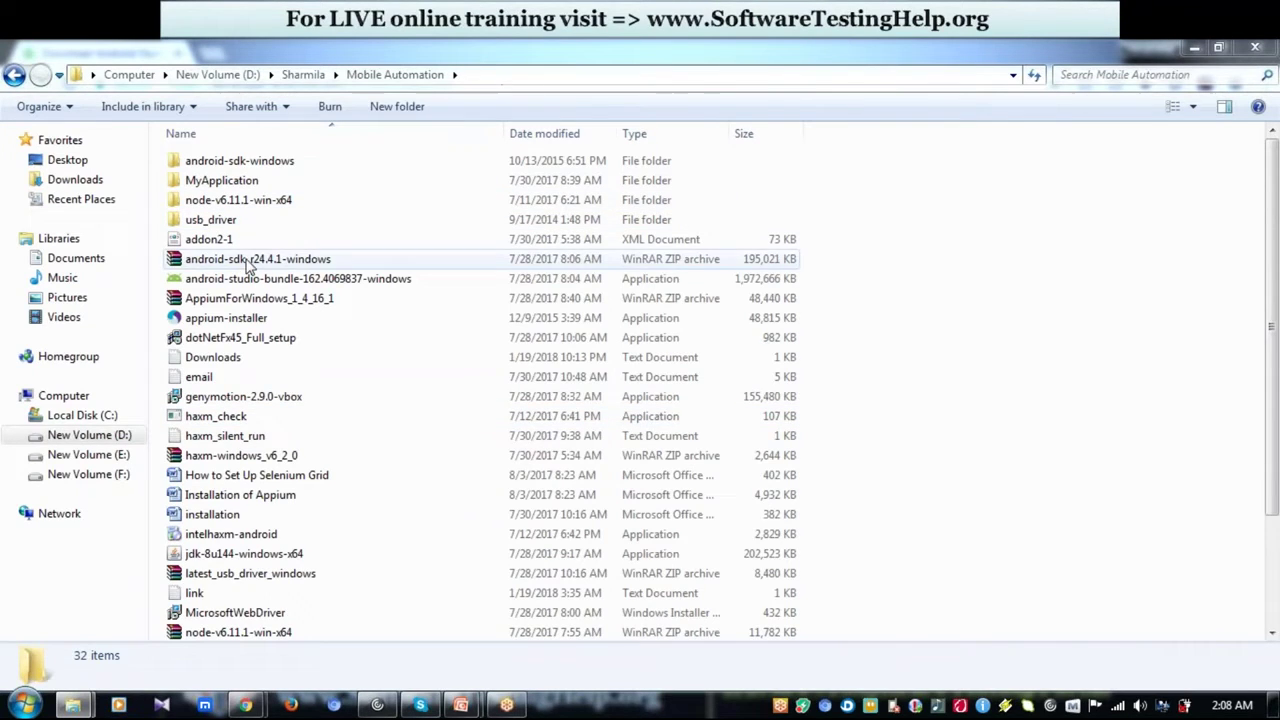
{"action": "left_click", "coordinate": [336, 205]}
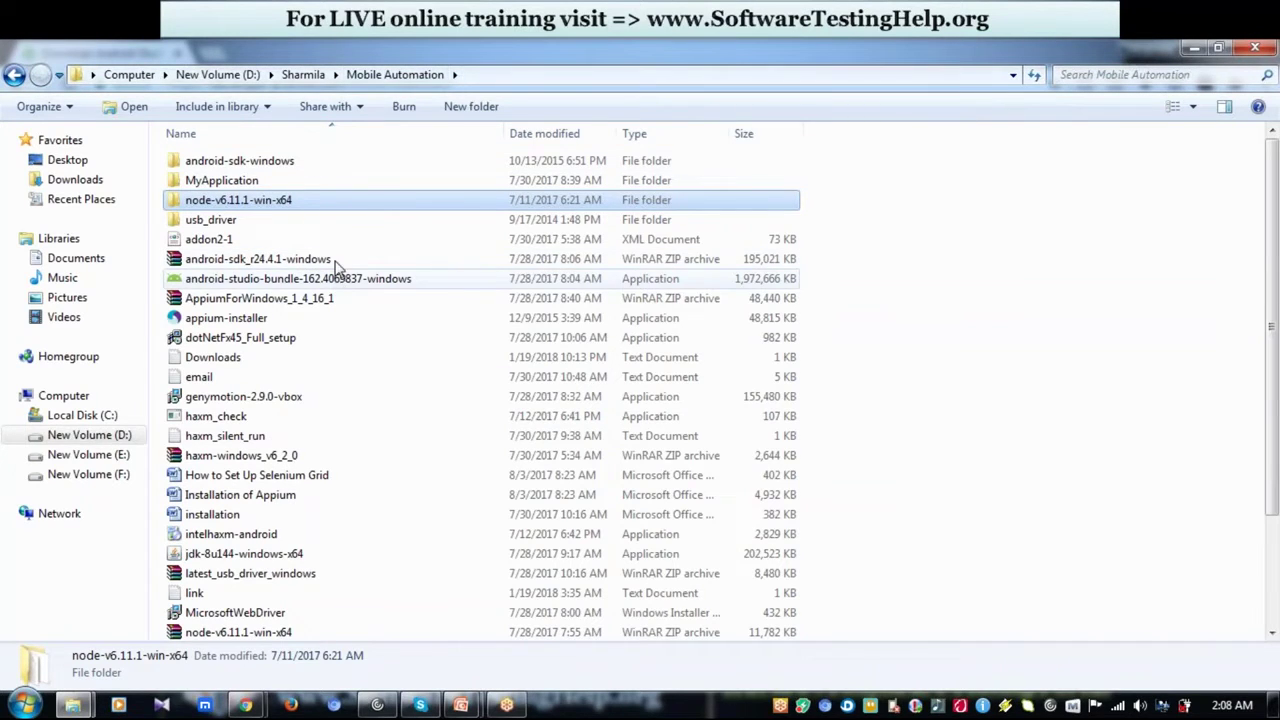
{"action": "left_click", "coordinate": [292, 264]}
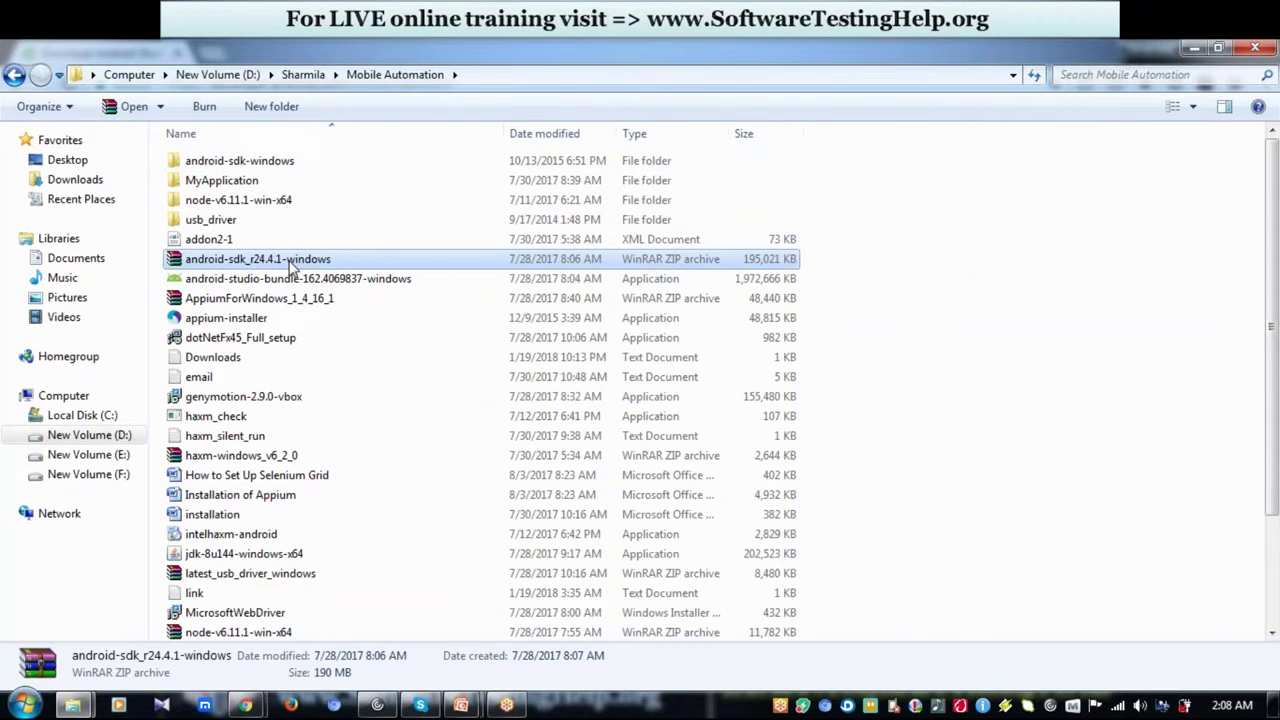
{"action": "right_click", "coordinate": [292, 264]}
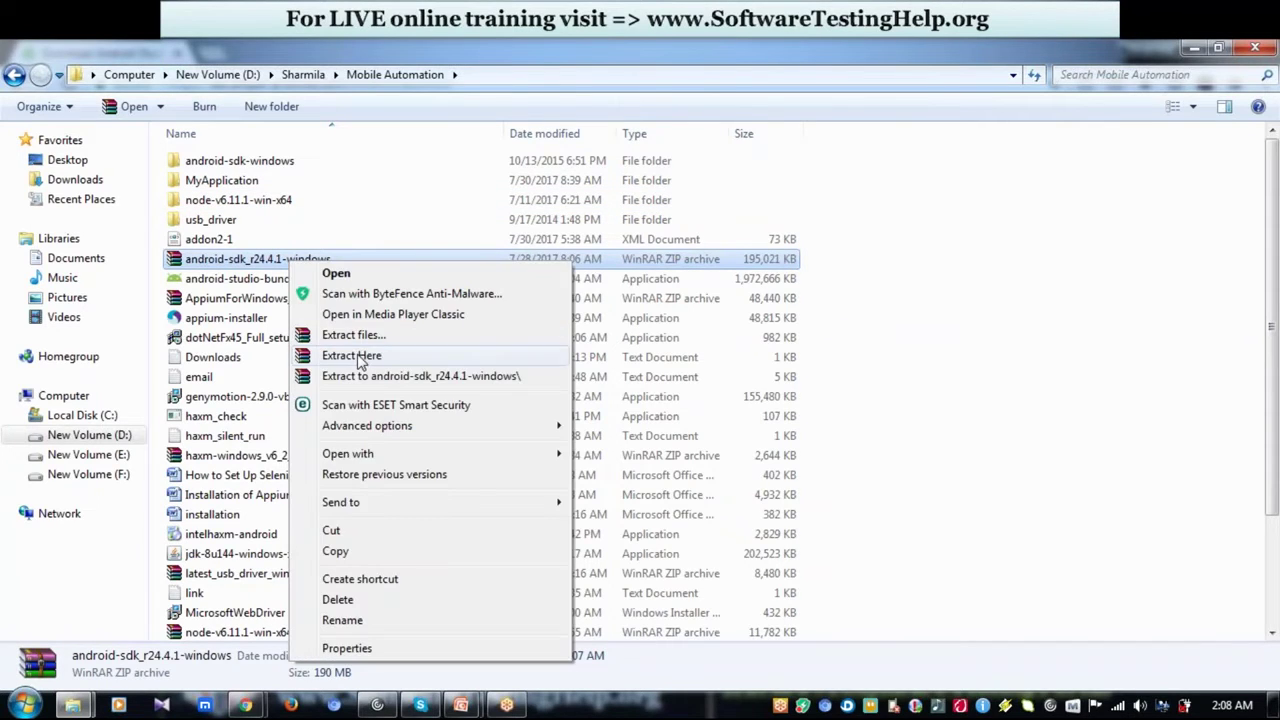
{"action": "left_click", "coordinate": [283, 198]}
{"action": "left_click", "coordinate": [272, 162]}
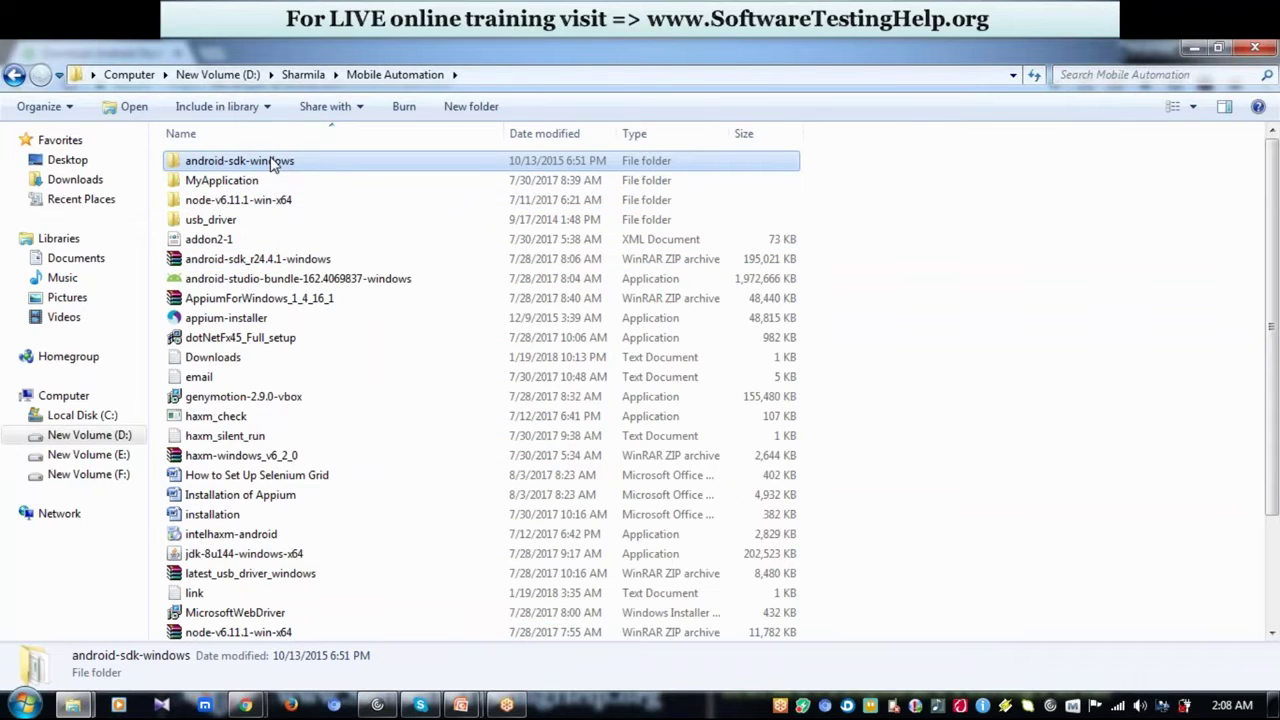
{"action": "double_click", "coordinate": [282, 166]}
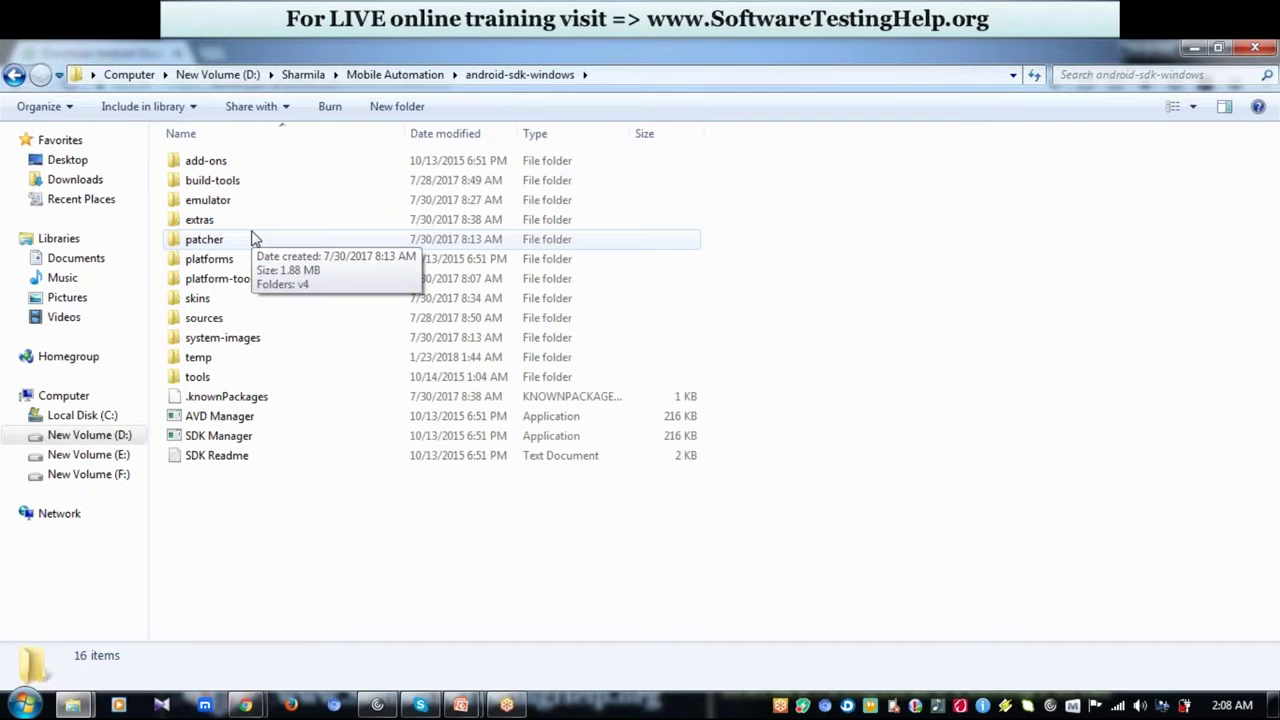
- Launch SDK Manager from the android-sdk-windows folder and collapse the Tools and Android version package groups
{"action": "left_click", "coordinate": [237, 447]}
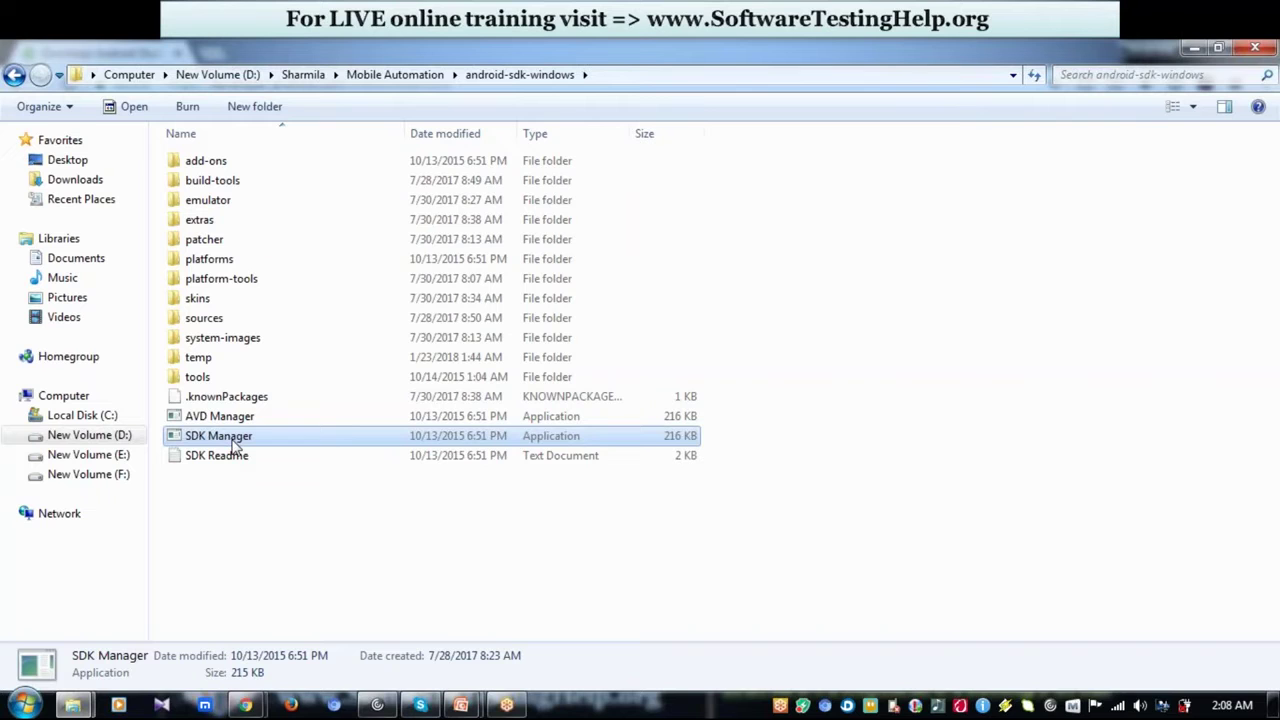
{"action": "double_click", "coordinate": [237, 447]}
{"action": "left_click", "coordinate": [703, 396]}
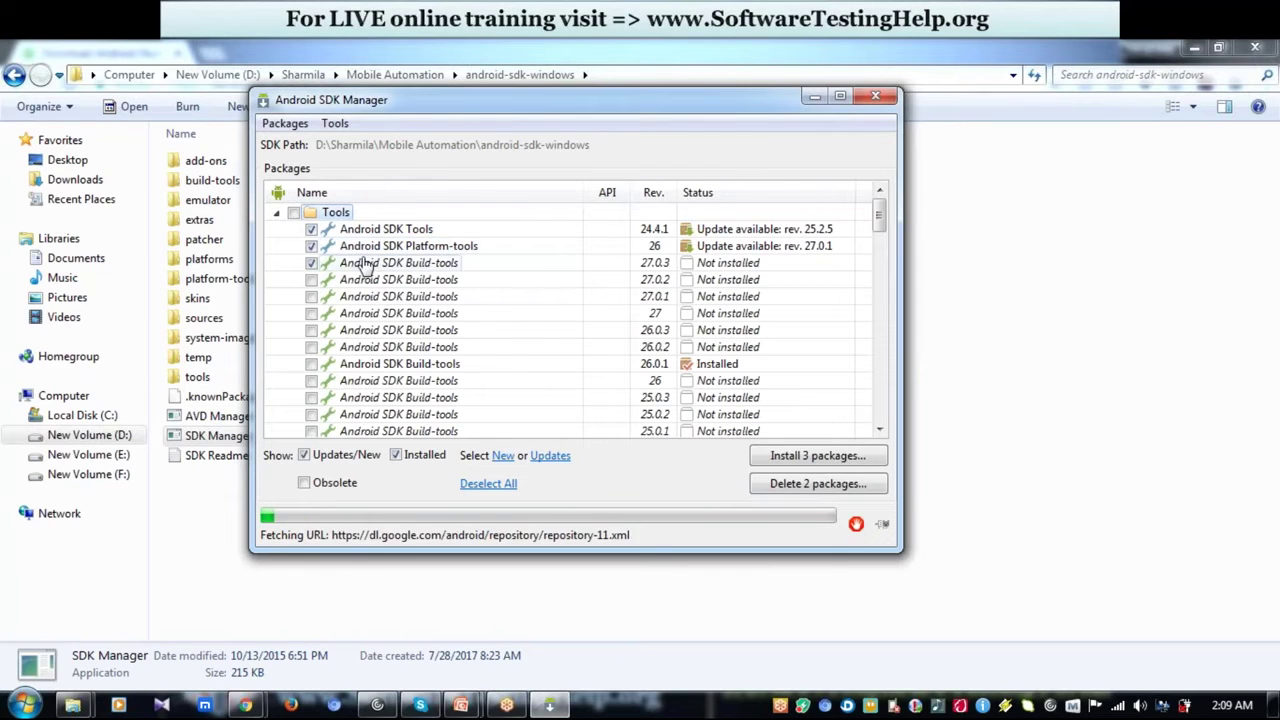
{"action": "left_click", "coordinate": [277, 230]}
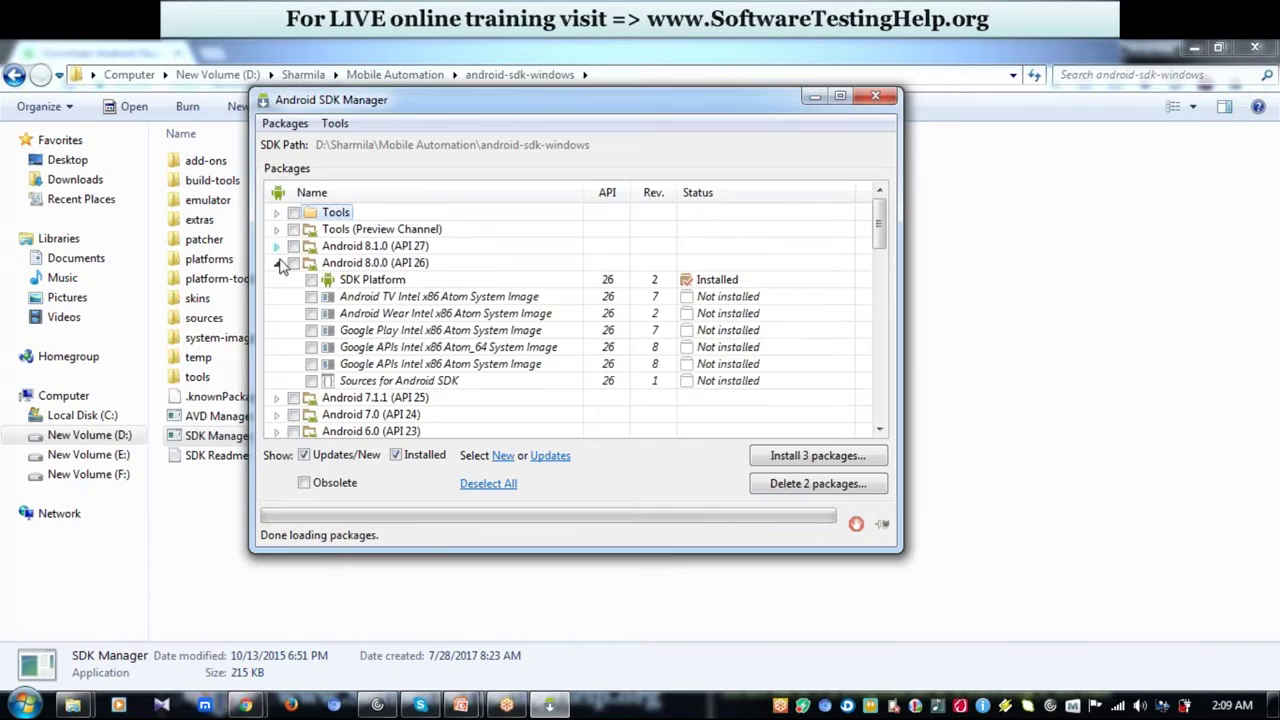
{"action": "left_click", "coordinate": [277, 262]}
{"action": "left_click", "coordinate": [278, 332]}
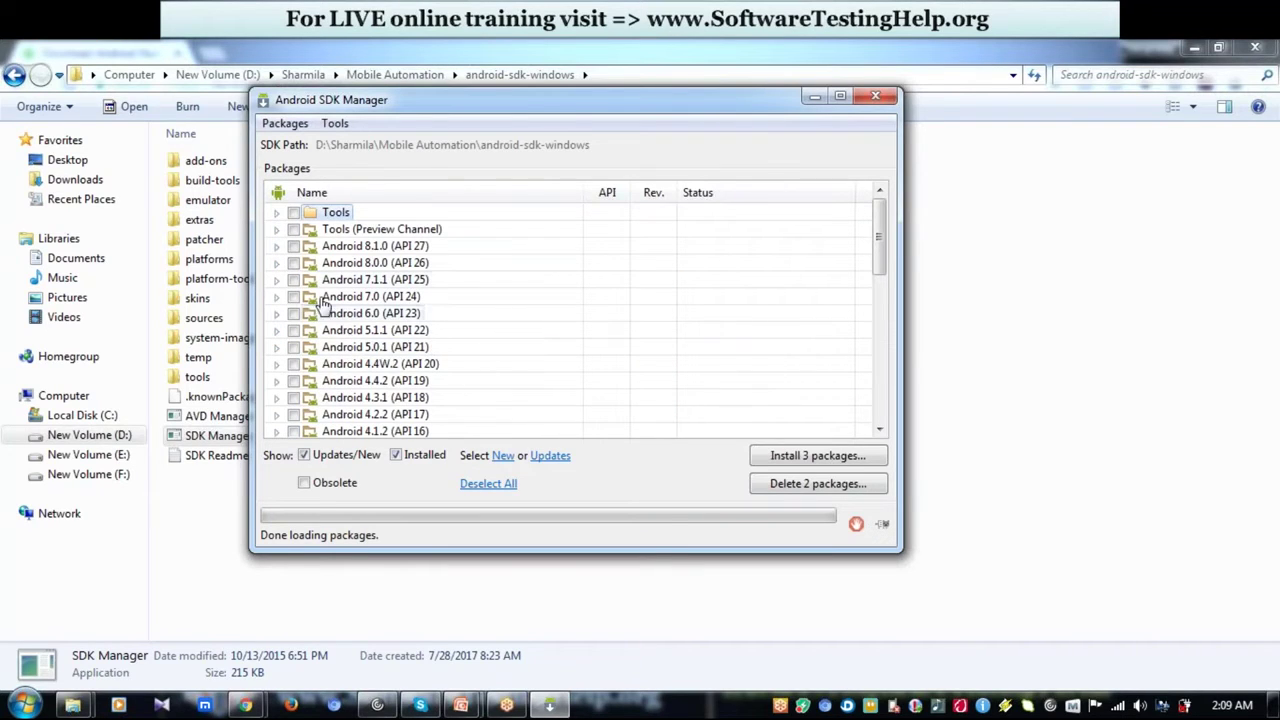
- Select the Android 8.1.0, 8.0.0, 7.1.1, 7.0, 6.0 and 5.1.1 package groups for installation
{"action": "left_click", "coordinate": [293, 246]}
{"action": "left_click", "coordinate": [293, 263]}
{"action": "left_click", "coordinate": [293, 280]}
{"action": "left_click", "coordinate": [293, 297]}
{"action": "left_click", "coordinate": [293, 313]}
{"action": "left_click", "coordinate": [293, 330]}
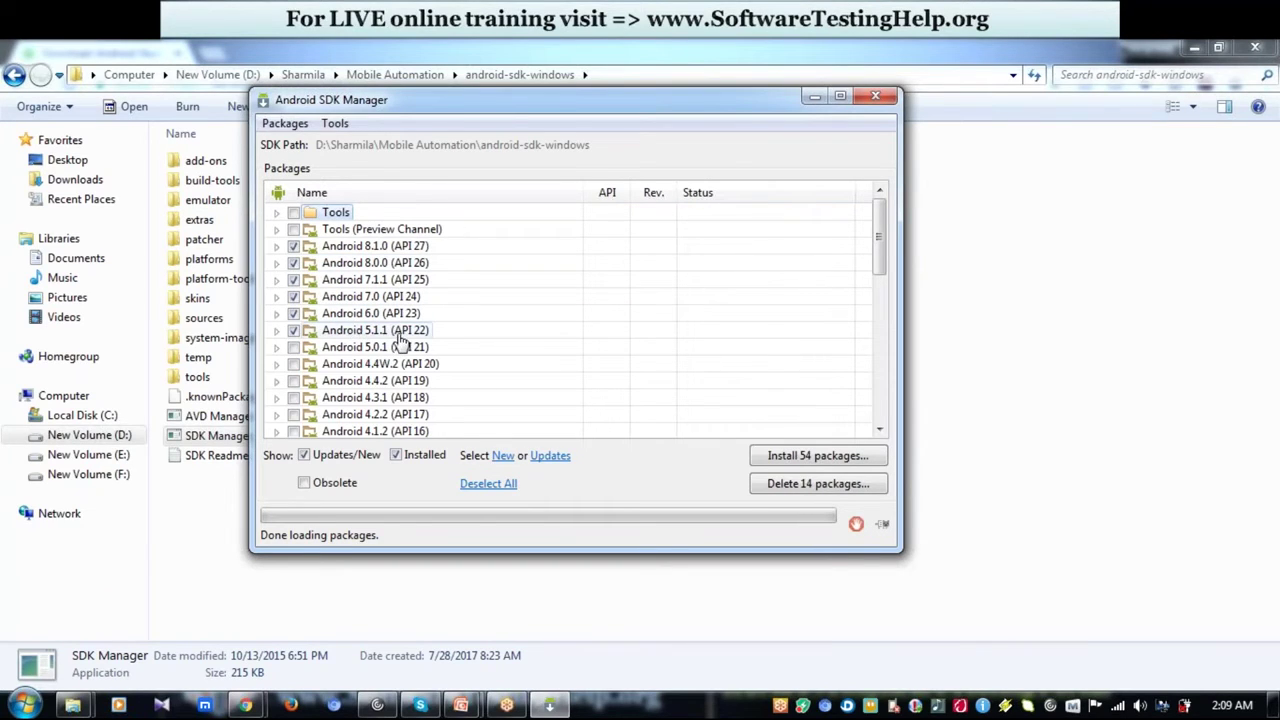
- Add the Android 4.0.3 (API 15) and Android 4.0 (API 14) package groups to the selection
{"action": "scroll", "coordinate": [392, 355], "scroll_direction": "down", "scroll_amount": 2}
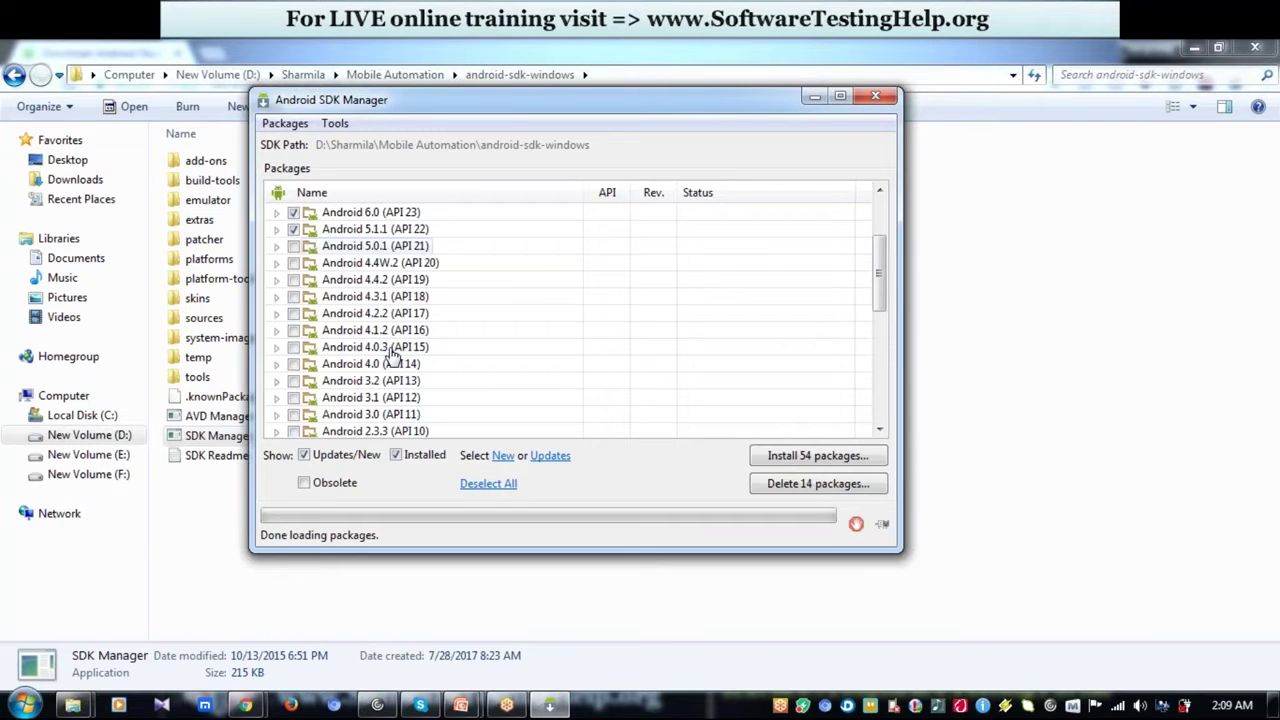
{"action": "scroll", "coordinate": [392, 355], "scroll_direction": "down", "scroll_amount": 1}
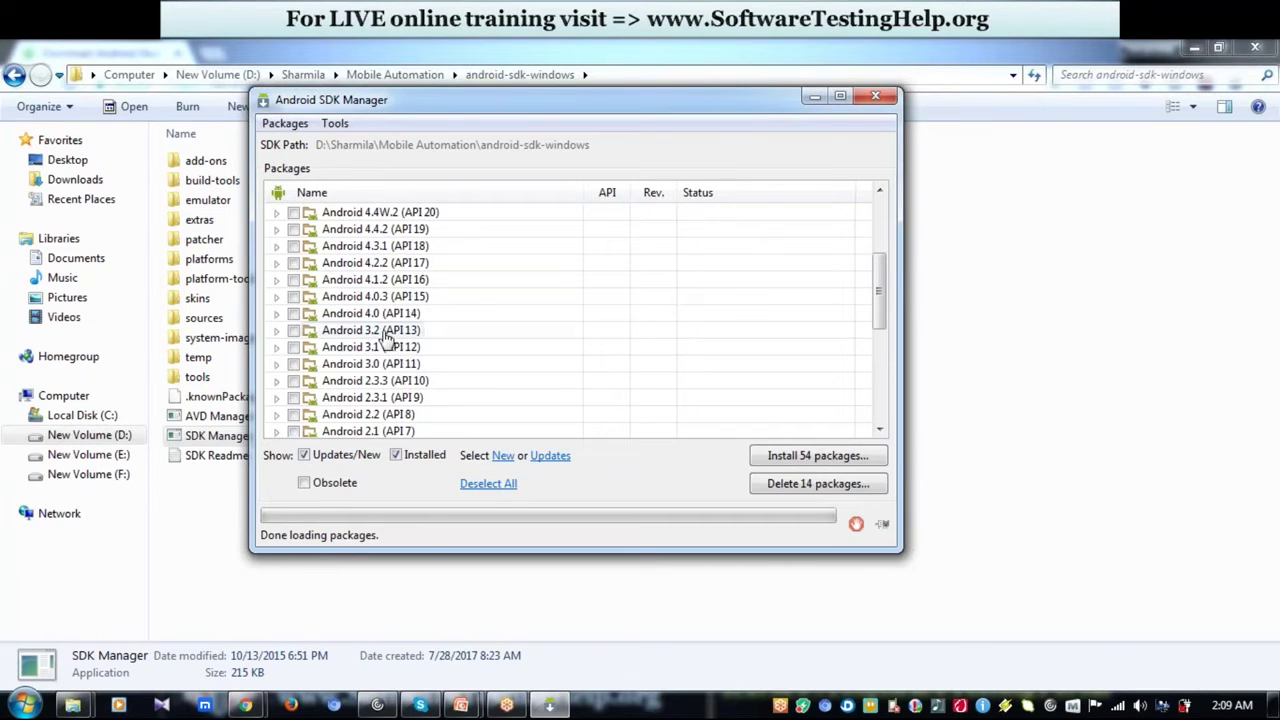
{"action": "left_click", "coordinate": [293, 296]}
{"action": "left_click", "coordinate": [293, 313]}
{"action": "scroll", "coordinate": [340, 340], "scroll_direction": "up", "scroll_amount": 3}
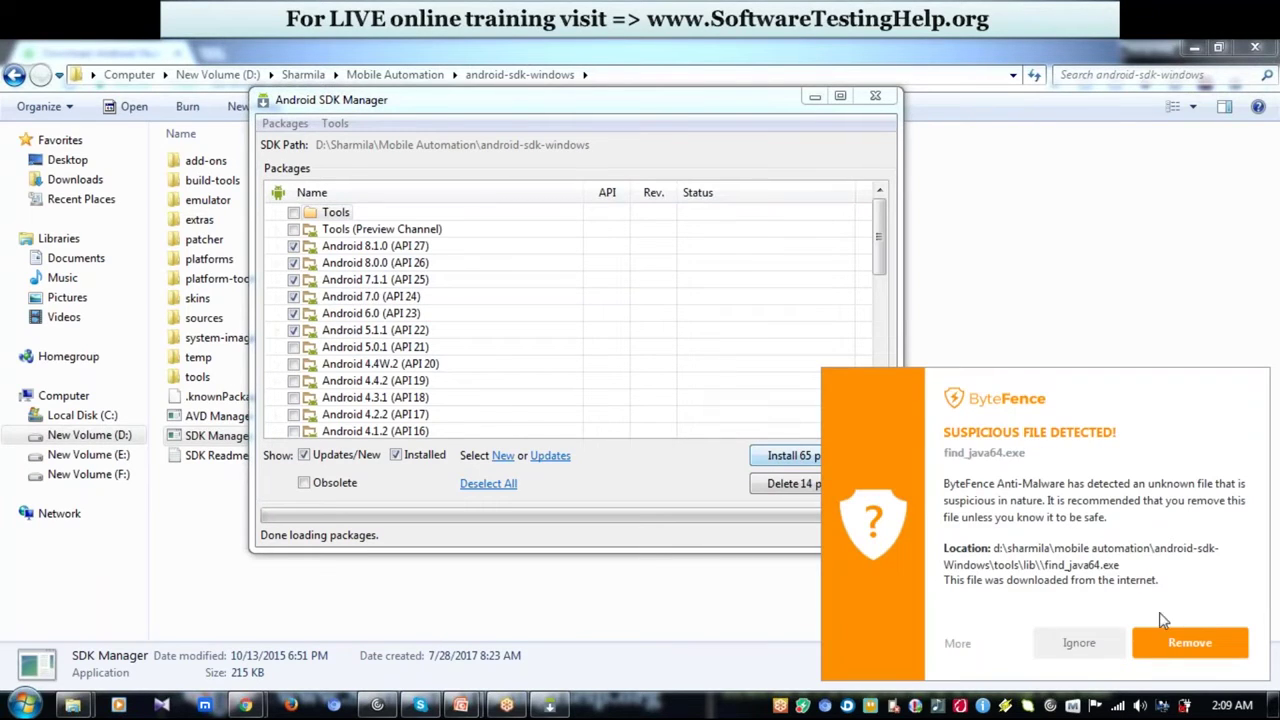
- Ignore the ByteFence detection of find_java64.exe and confirm ignoring the risk
{"action": "left_click", "coordinate": [1079, 643]}
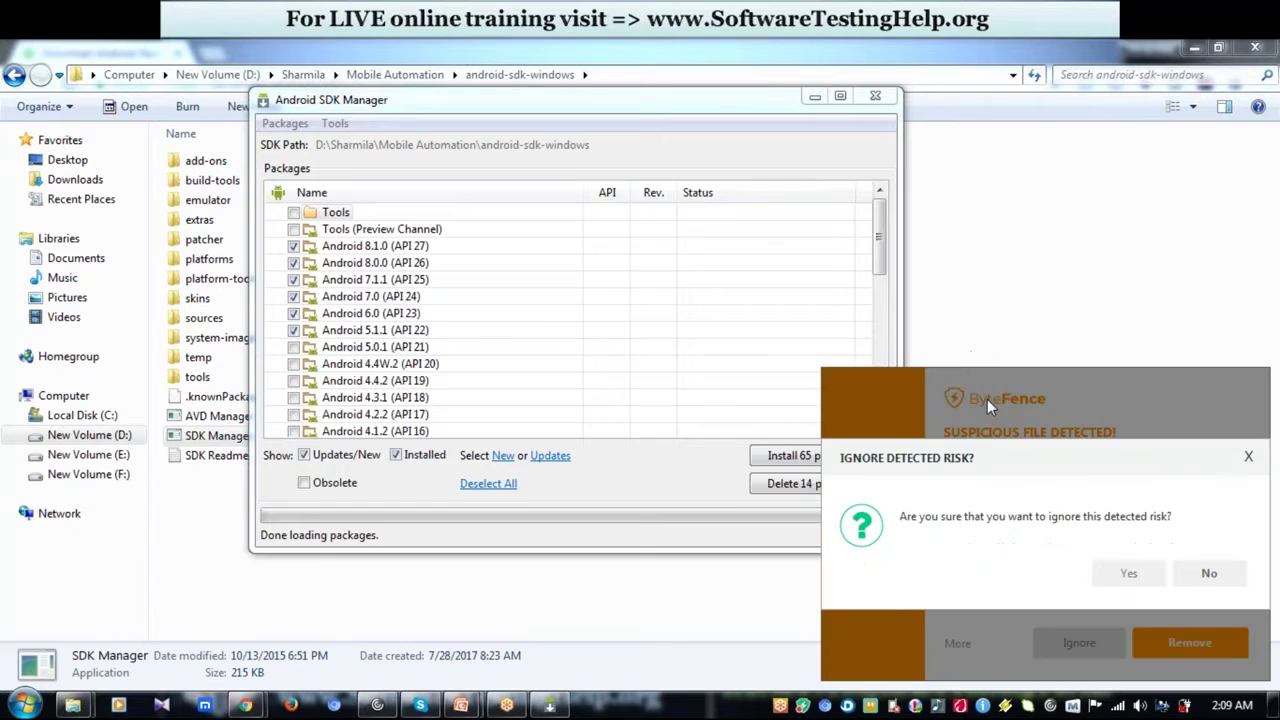
{"action": "left_click", "coordinate": [1128, 573]}
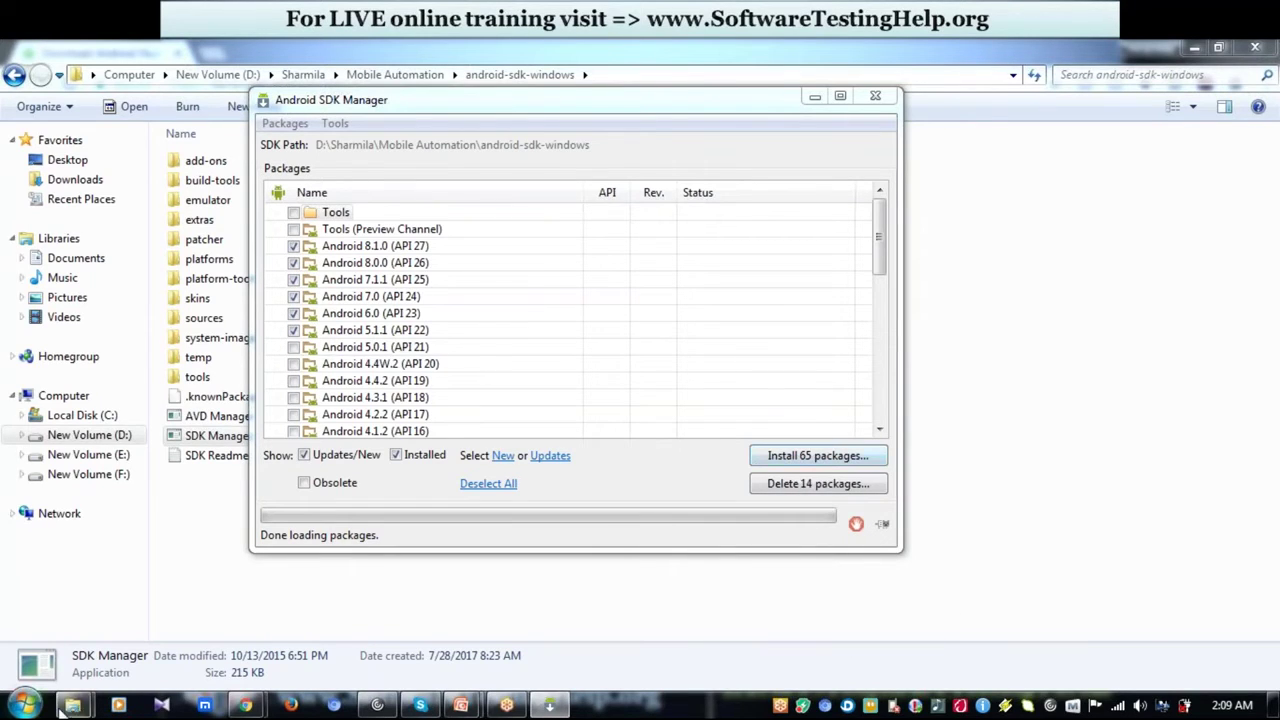
- Open the computer's environment variables through its advanced system settings and start a new user variable named Android_Home
{"action": "mouse_move", "coordinate": [72, 707]}
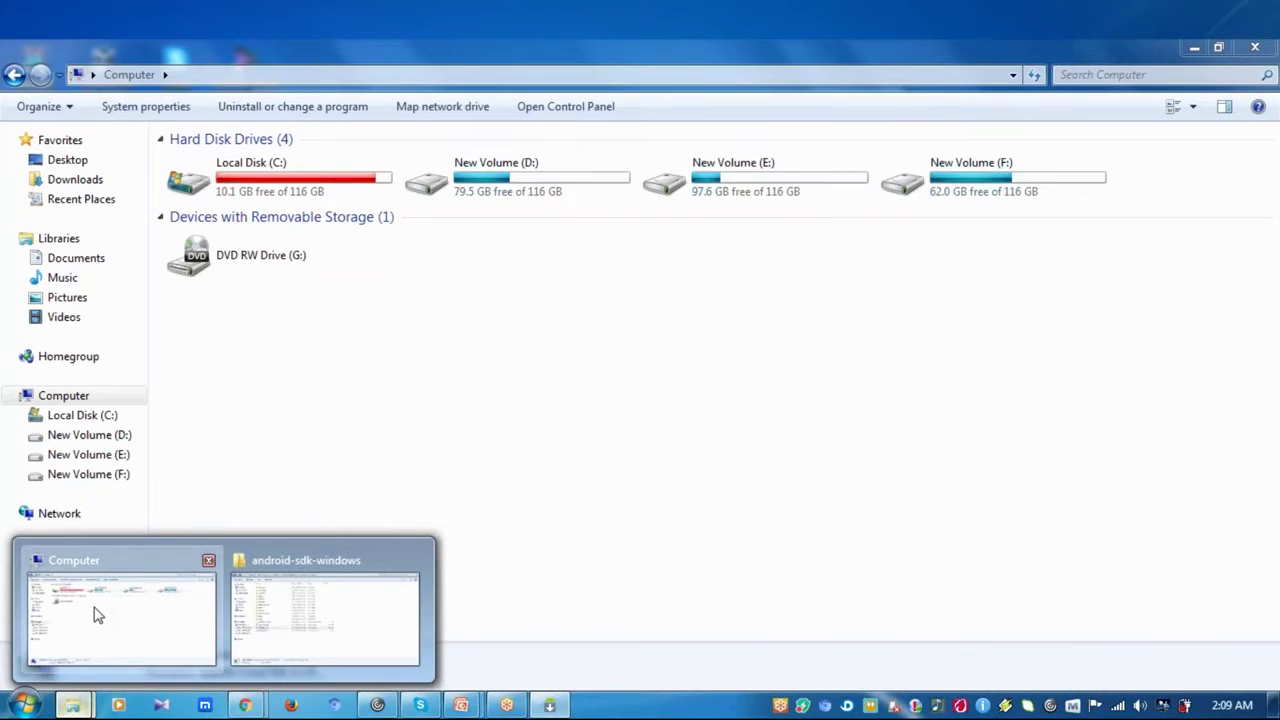
{"action": "left_click", "coordinate": [97, 614]}
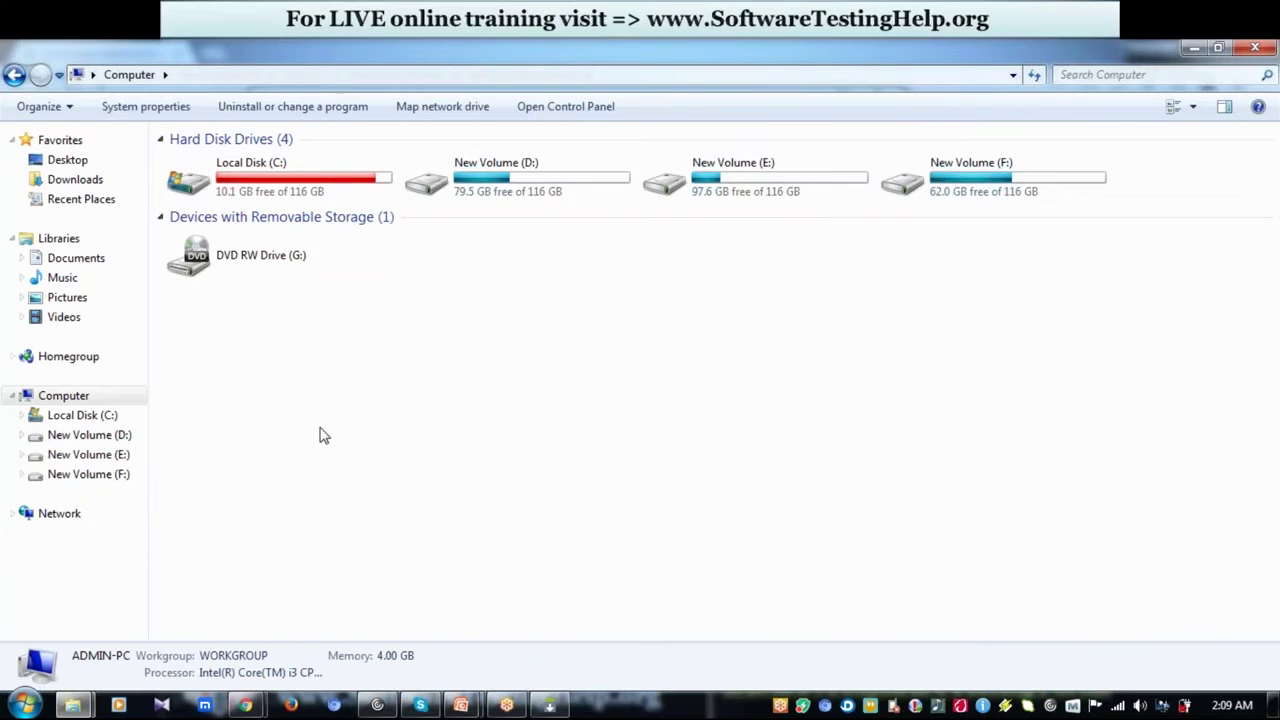
{"action": "right_click", "coordinate": [320, 435]}
{"action": "left_click", "coordinate": [365, 605]}
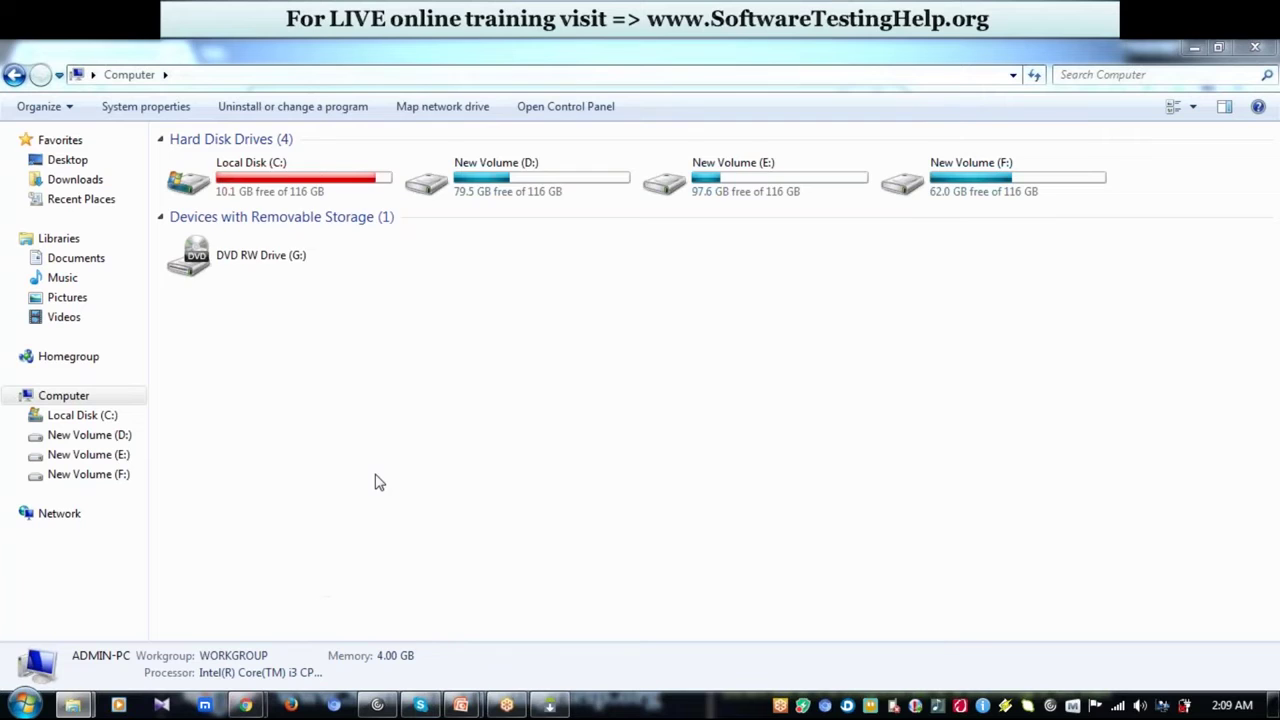
{"action": "left_click", "coordinate": [294, 297]}
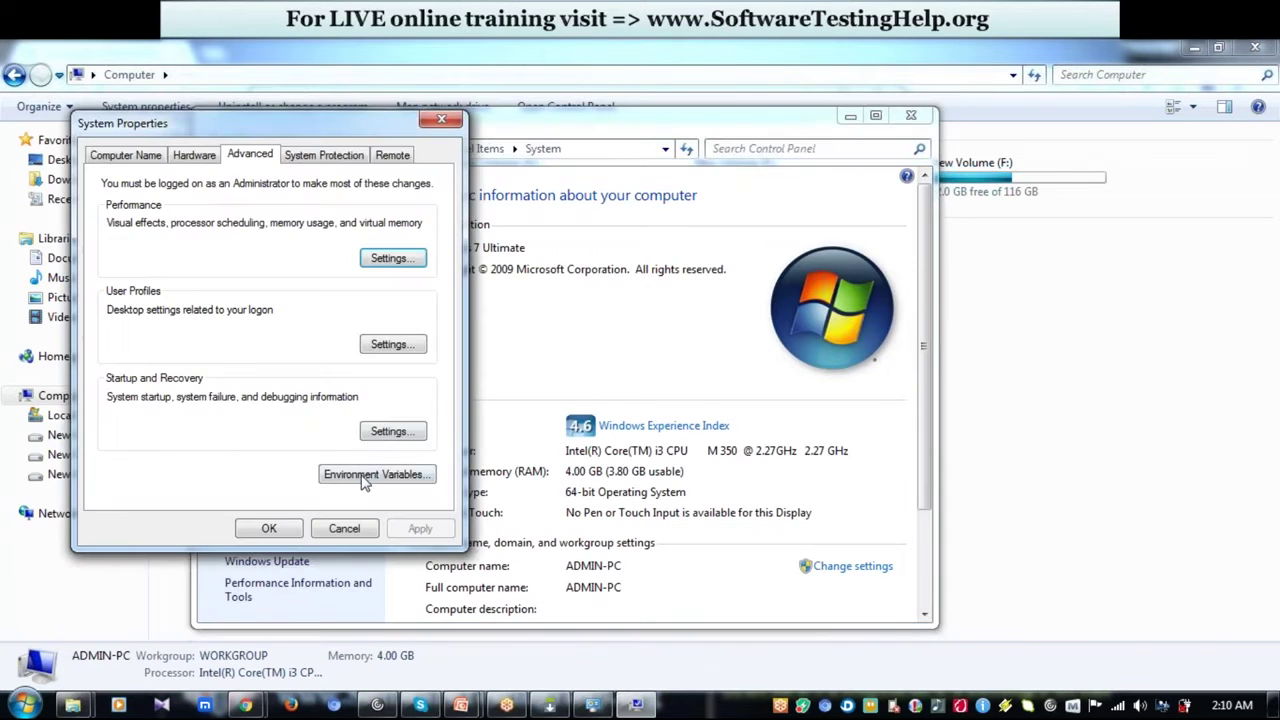
{"action": "left_click", "coordinate": [366, 477]}
{"action": "left_click", "coordinate": [240, 341]}
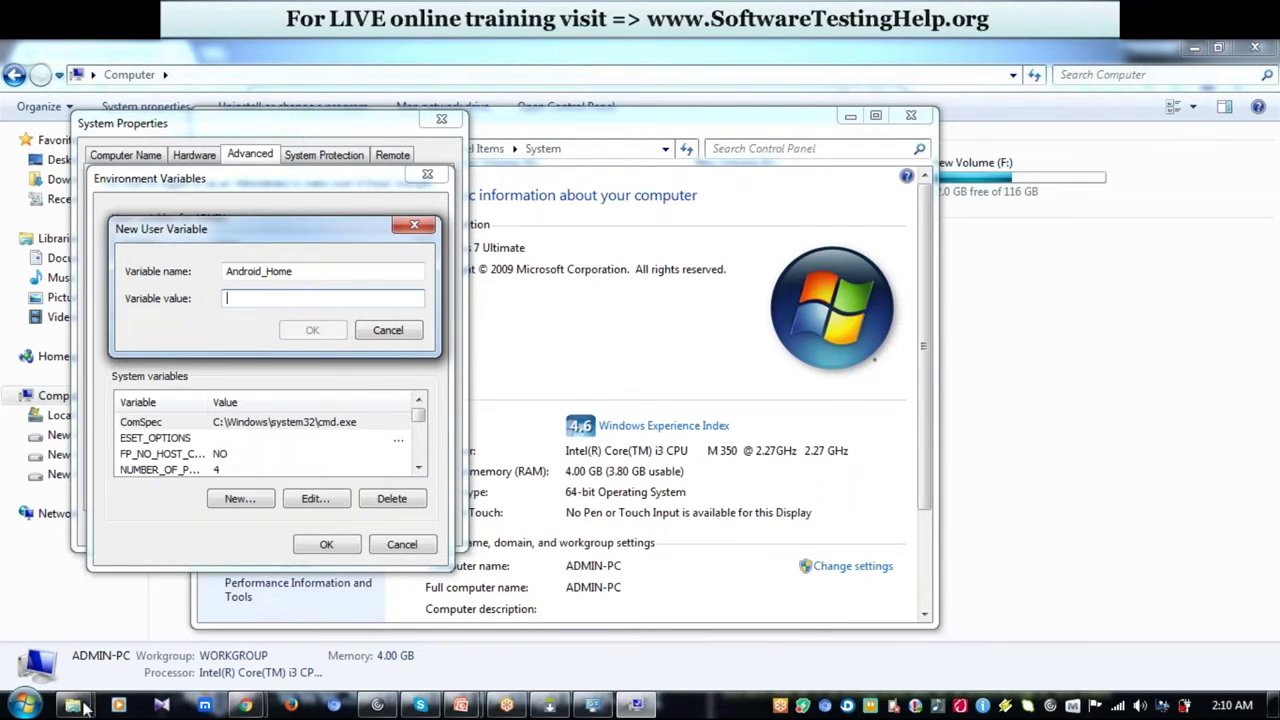
- Copy the path of the android-sdk-windows folder, set it as the Android_Home value and accept the variable
{"action": "mouse_move", "coordinate": [80, 706]}
{"action": "left_click", "coordinate": [330, 600]}
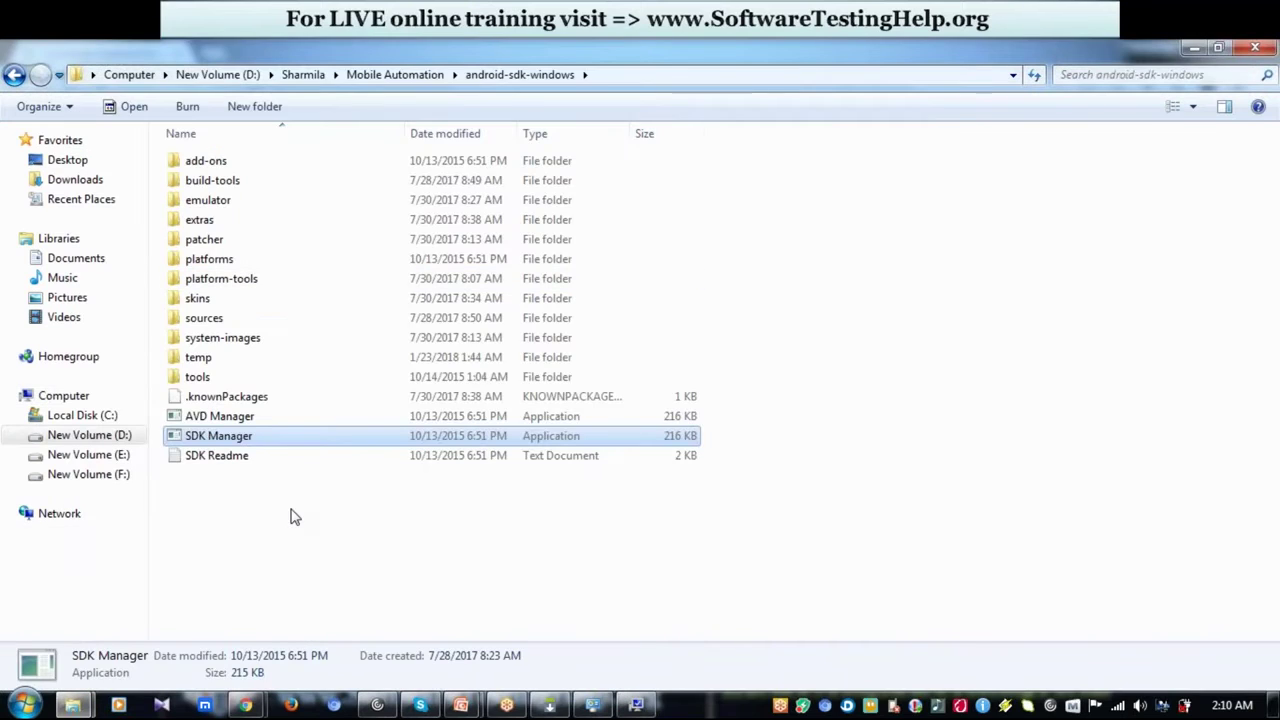
{"action": "left_click", "coordinate": [640, 74]}
{"action": "key", "text": "ctrl+c"}
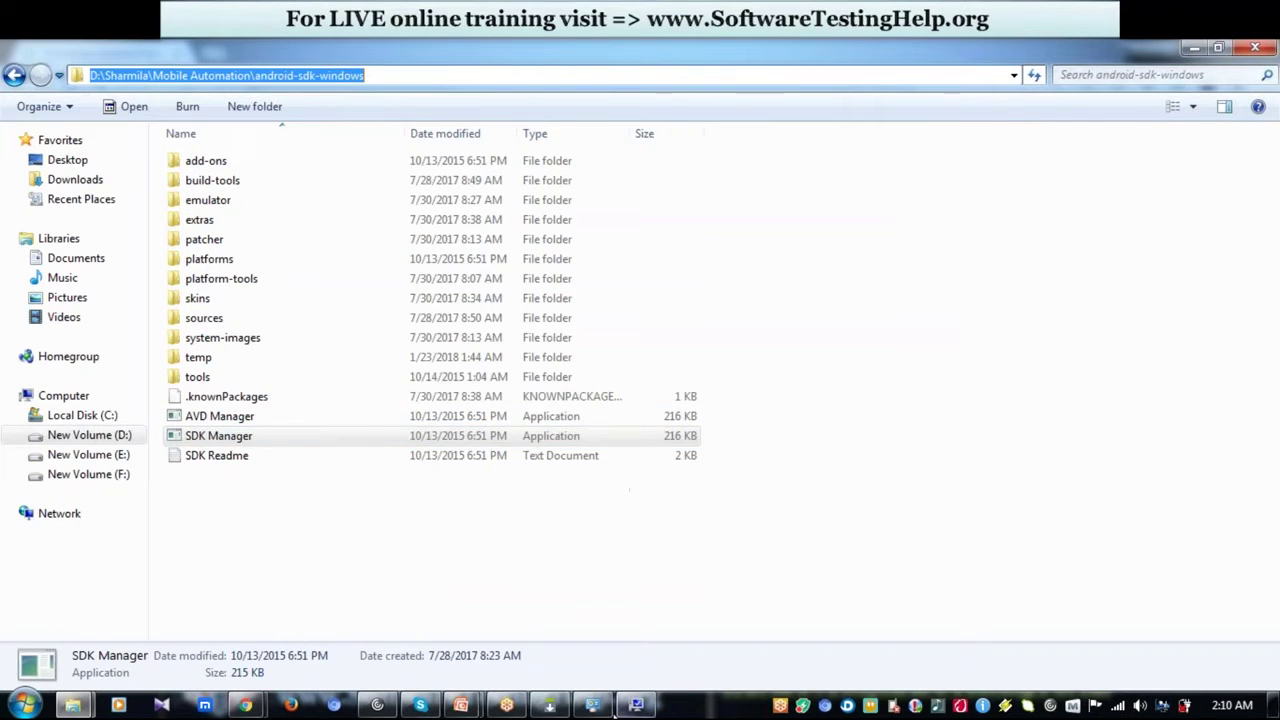
{"action": "left_click", "coordinate": [634, 706]}
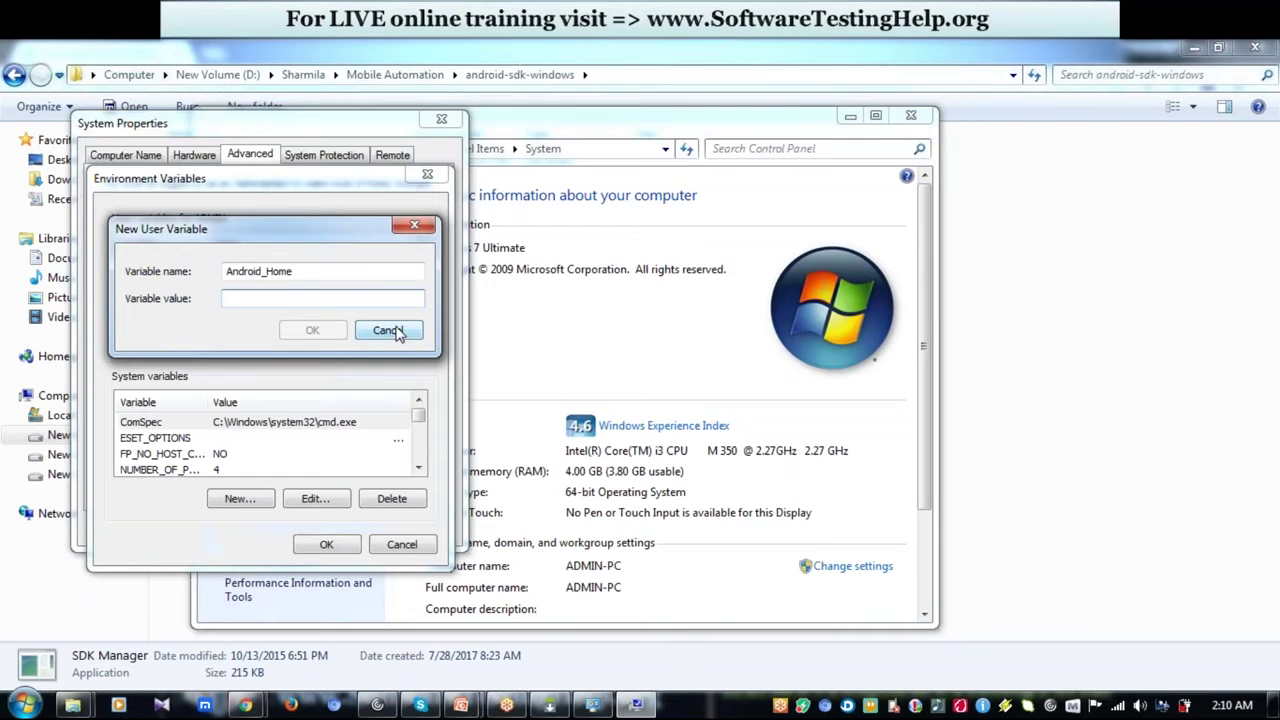
{"action": "key", "text": "ctrl+v"}
{"action": "left_click", "coordinate": [312, 330]}
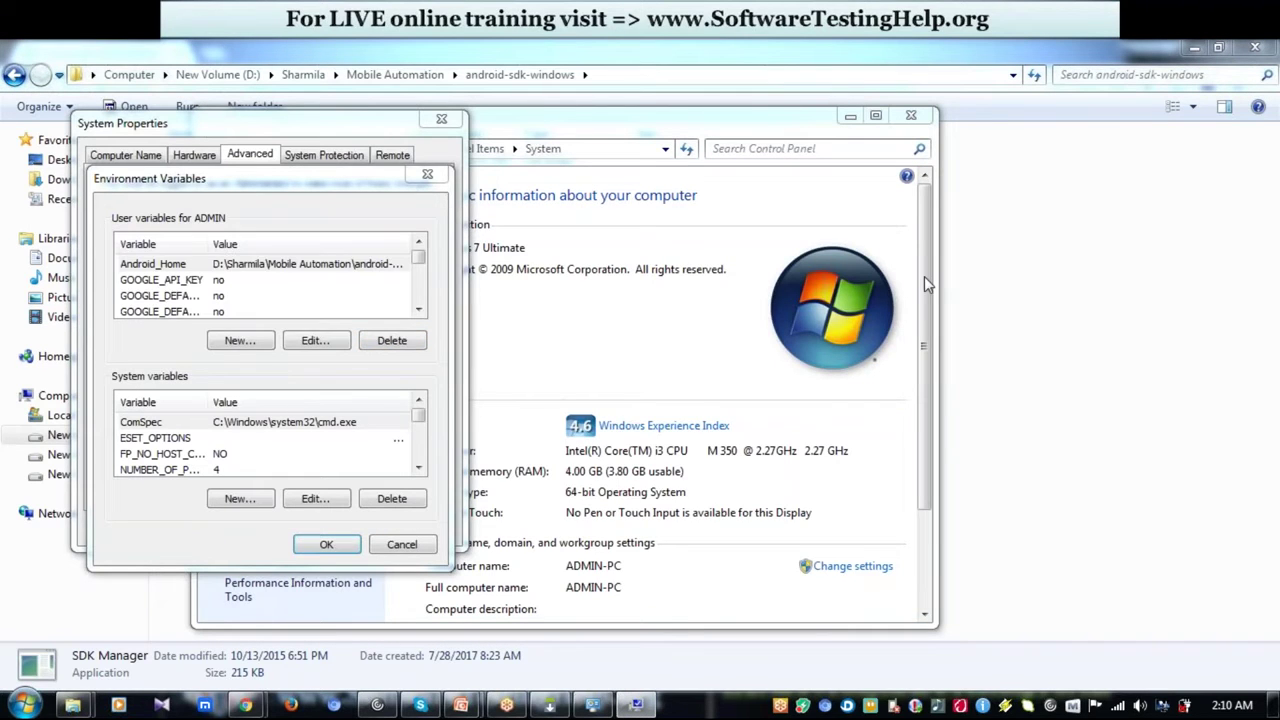
- Select Android_Home in the user variables, then close the environment variables and system settings windows
{"action": "left_click", "coordinate": [165, 266]}
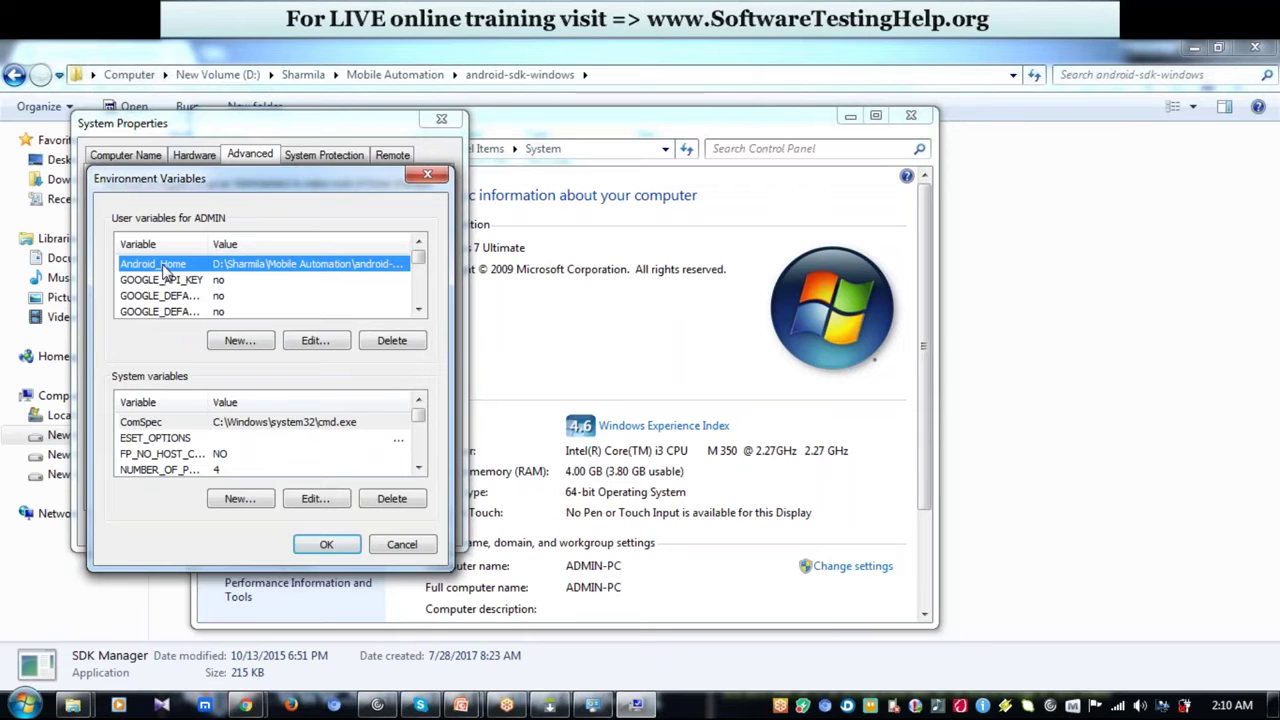
{"action": "left_click", "coordinate": [430, 176]}
{"action": "left_click", "coordinate": [441, 119]}
{"action": "left_click", "coordinate": [911, 119]}
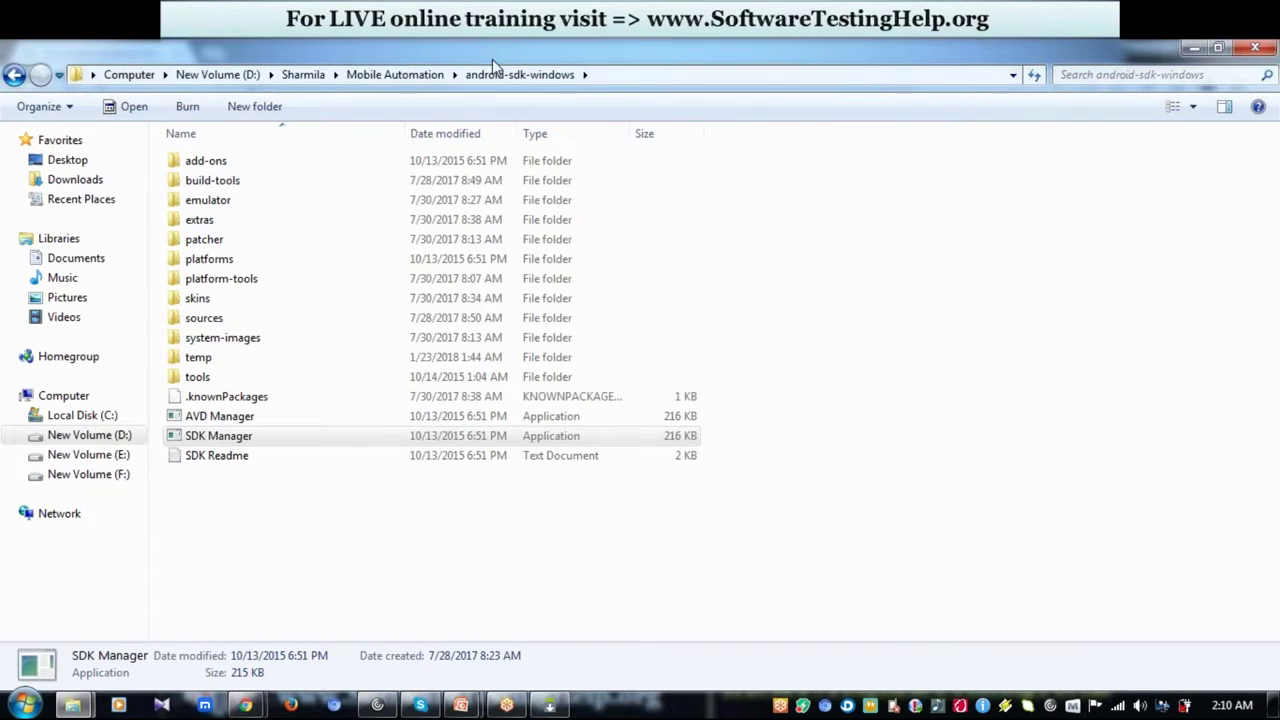
- Open a new command prompt
{"action": "left_click", "coordinate": [25, 705]}
{"action": "type", "text": "xmd"}
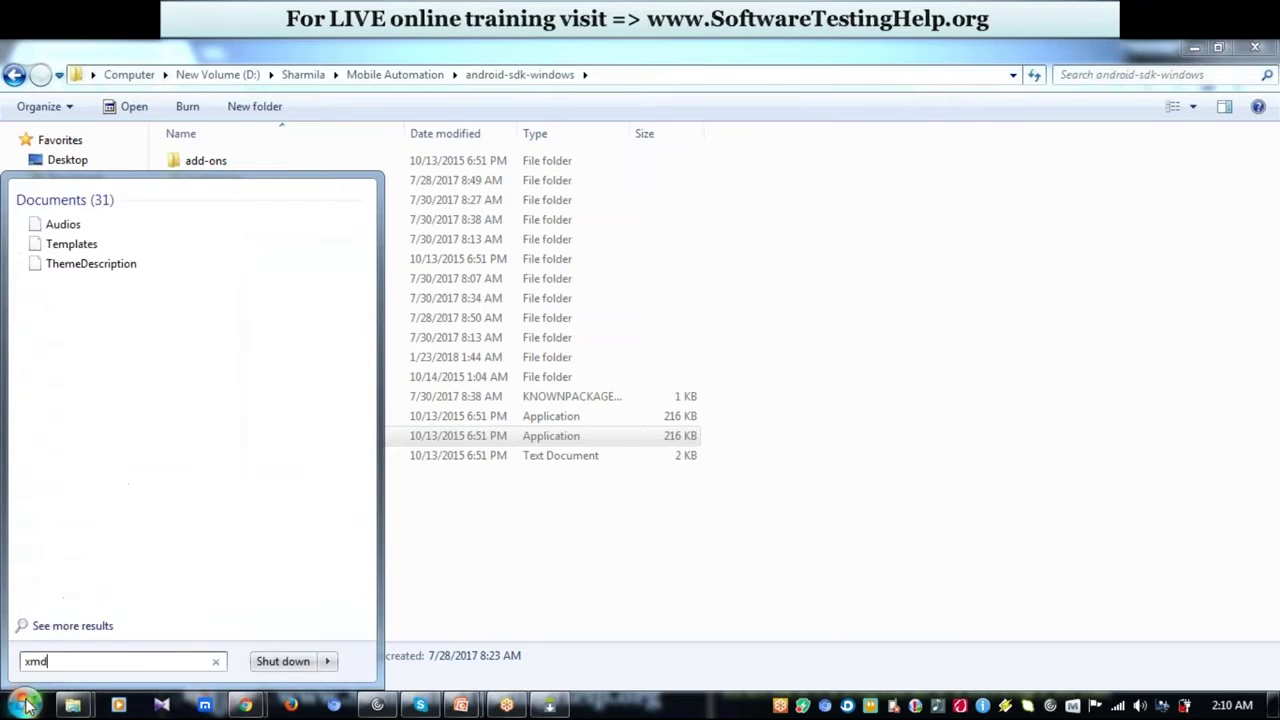
{"action": "key", "text": "Return"}
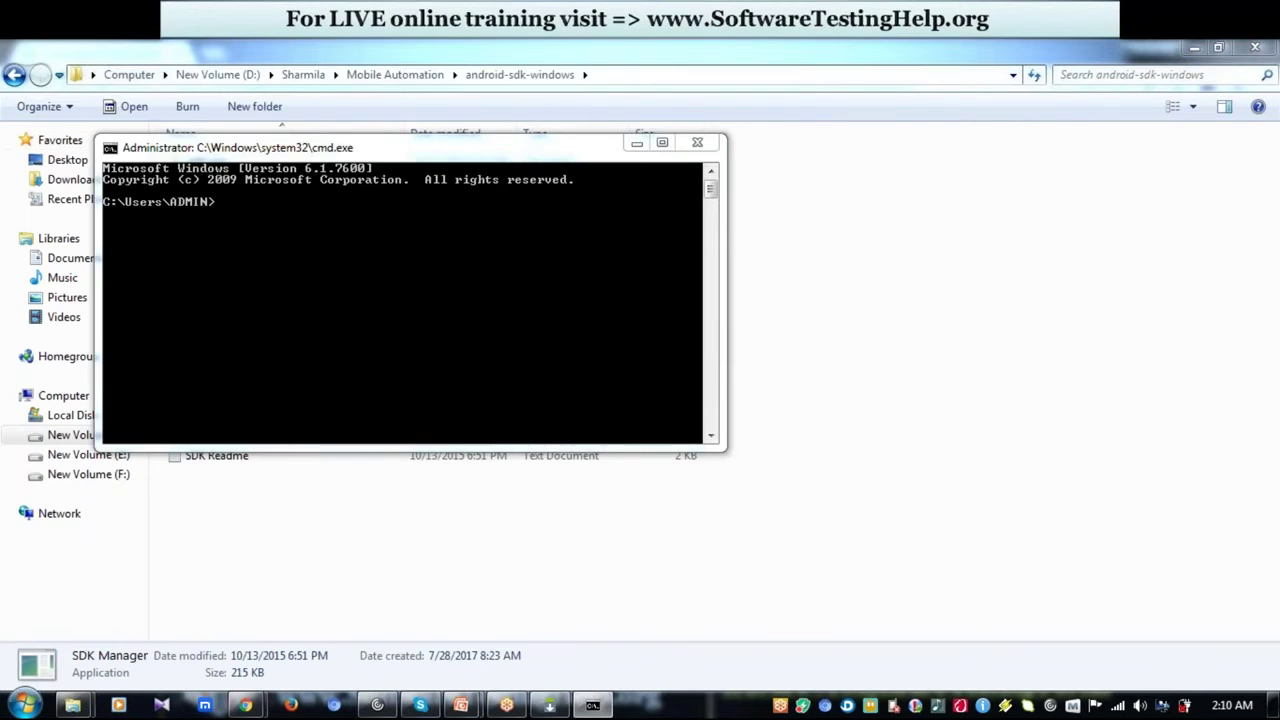
- Run the android command to check that the SDK Manager starts, and close the SDK Manager
{"action": "type", "text": "android"}
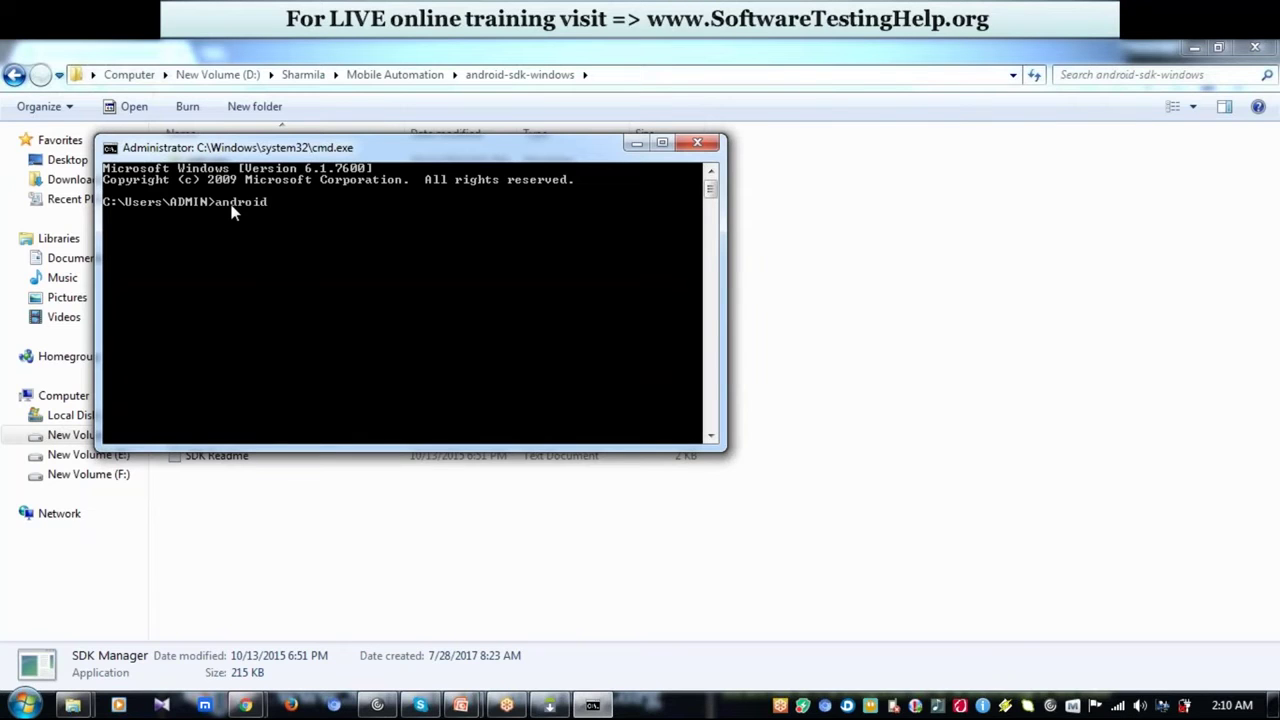
{"action": "key", "text": "Return"}
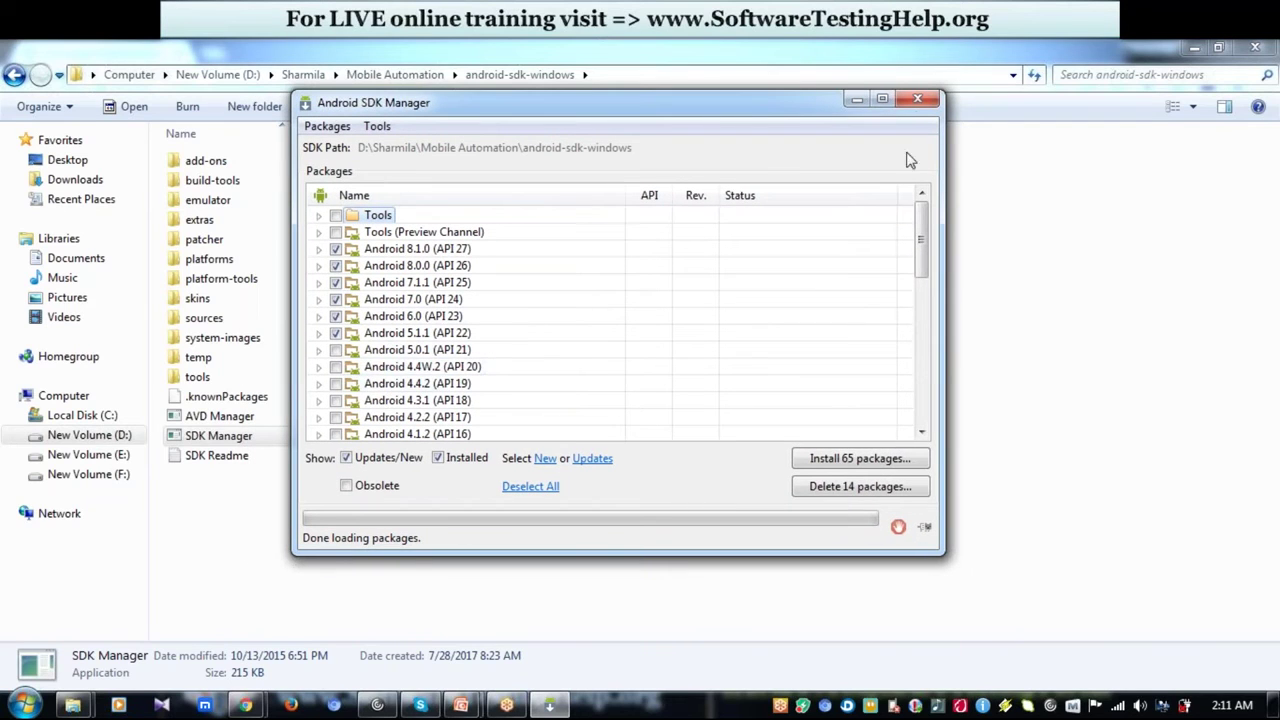
{"action": "left_click", "coordinate": [917, 98]}
- Launch AVD Manager from the android-sdk-windows folder and select the Nexus virtual device
{"action": "left_click", "coordinate": [214, 417]}
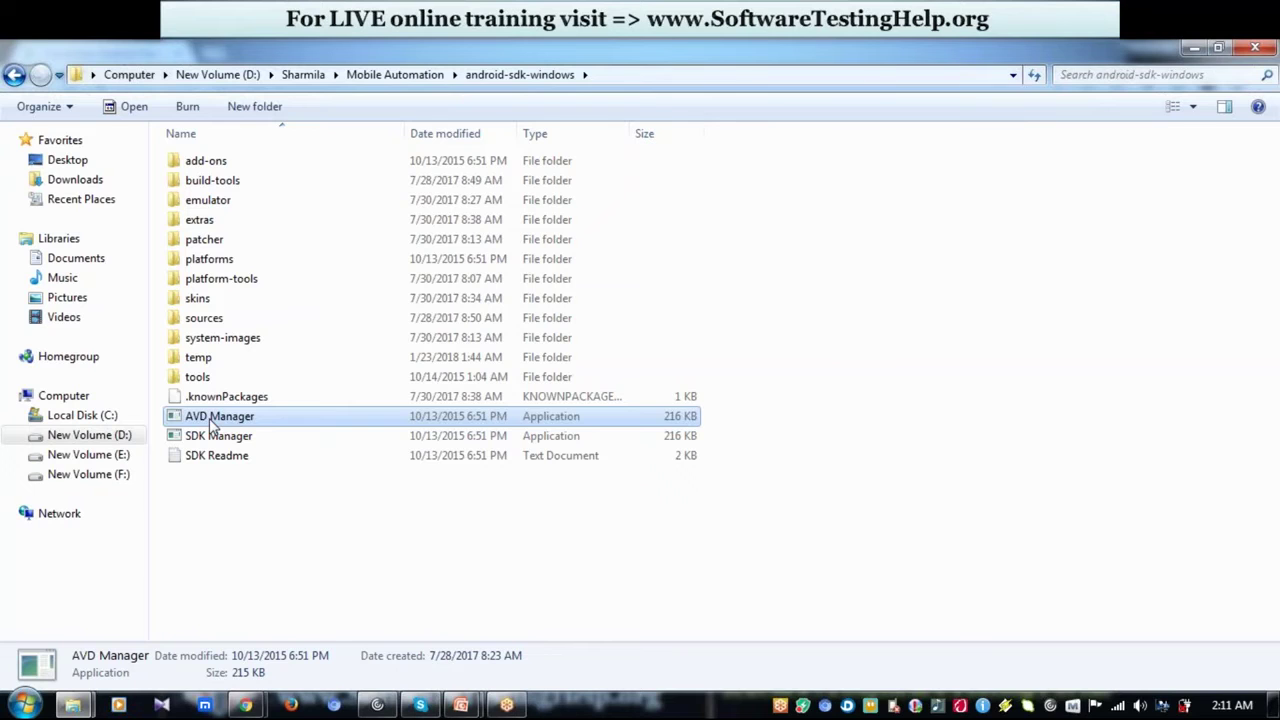
{"action": "double_click", "coordinate": [210, 420]}
{"action": "left_click", "coordinate": [700, 394]}
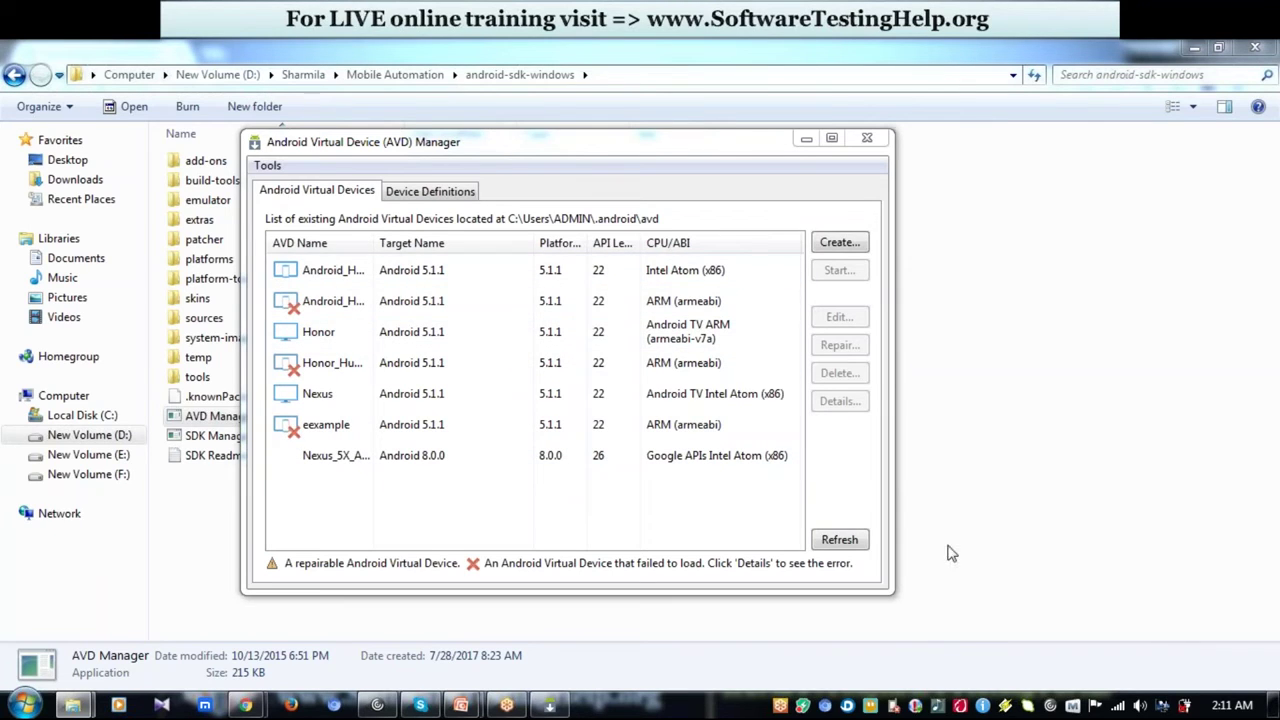
- Examine the list of known device definitions in the AVD Manager
{"action": "mouse_move", "coordinate": [356, 196]}
{"action": "left_mouse_down"}
{"action": "mouse_move", "coordinate": [262, 200]}
{"action": "mouse_move", "coordinate": [360, 200]}
{"action": "left_mouse_up"}
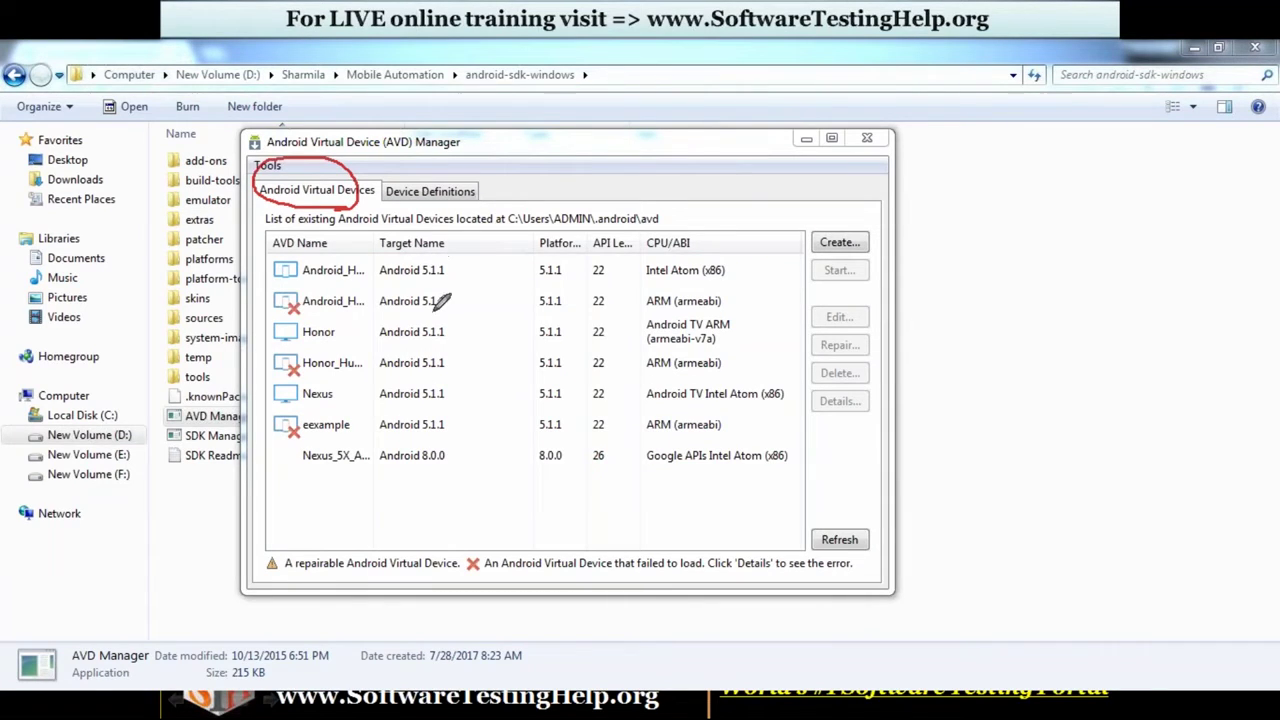
{"action": "left_click_drag", "start_coordinate": [446, 208], "coordinate": [500, 200]}
{"action": "left_click", "coordinate": [442, 193]}
{"action": "left_click", "coordinate": [425, 285]}
{"action": "left_click", "coordinate": [425, 338]}
{"action": "scroll", "coordinate": [425, 410], "scroll_direction": "down", "scroll_amount": 5}
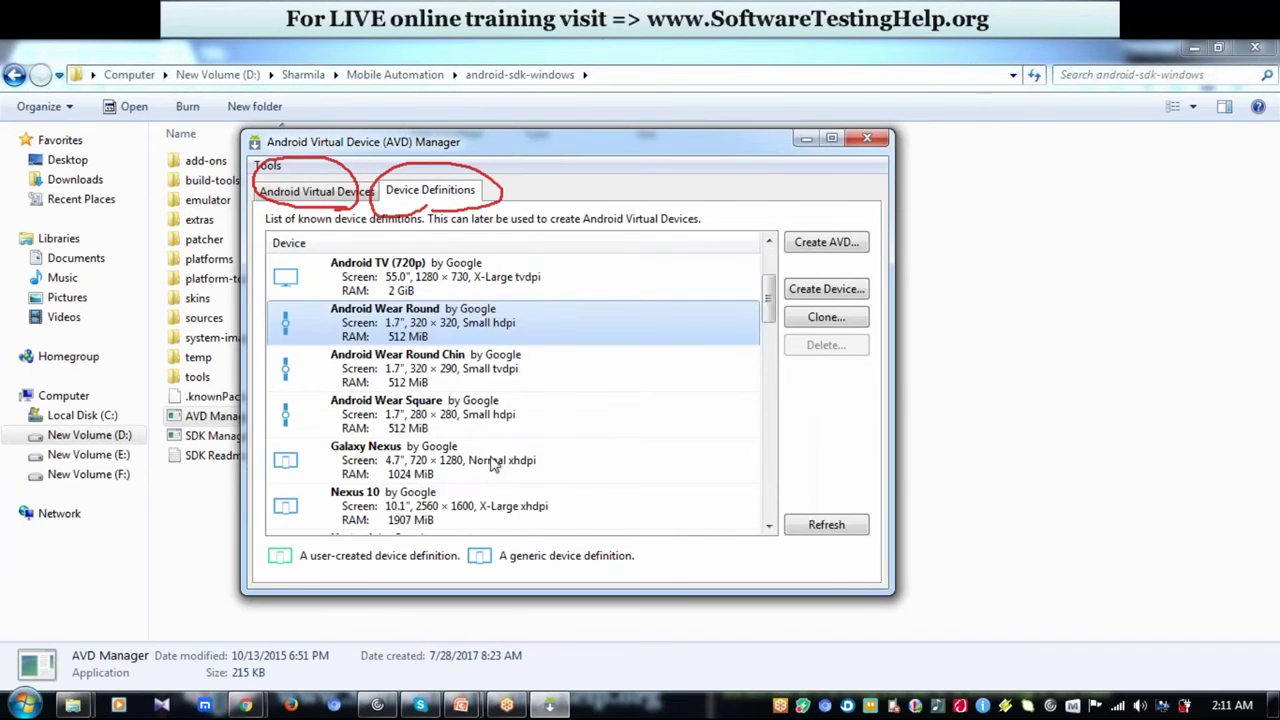
{"action": "scroll", "coordinate": [420, 452], "scroll_direction": "down", "scroll_amount": 3}
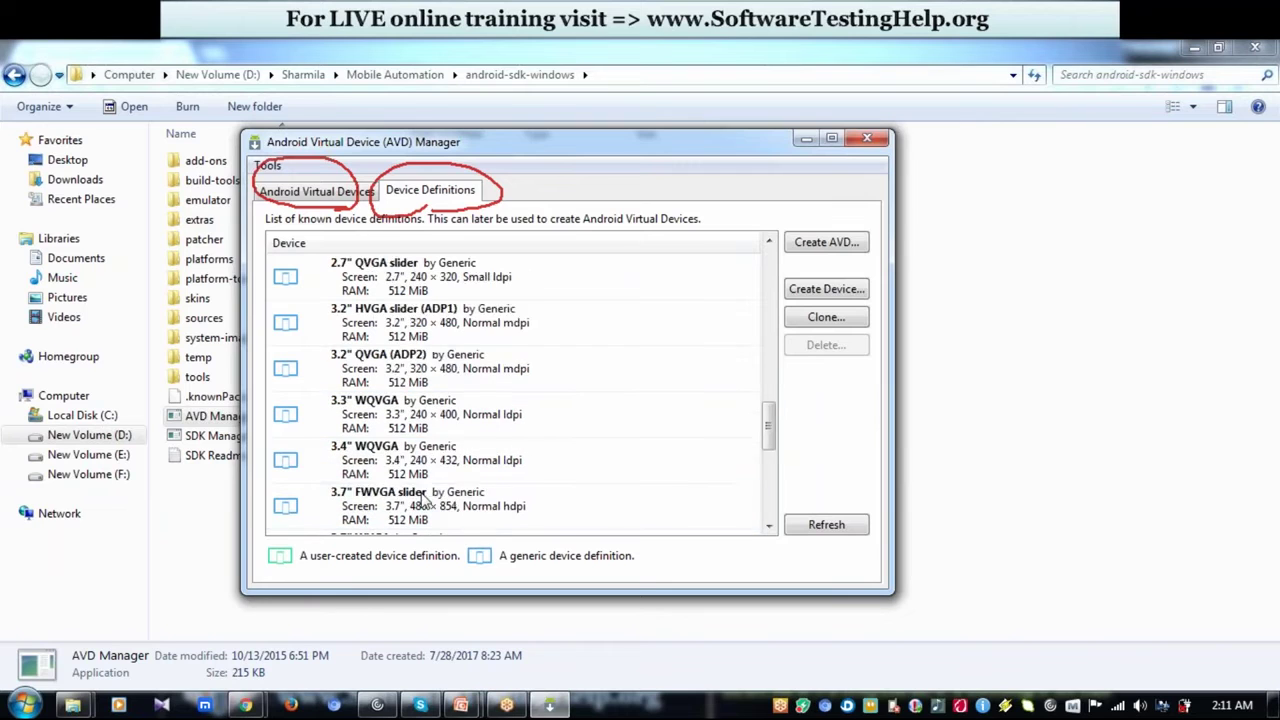
{"action": "key", "text": "Escape"}
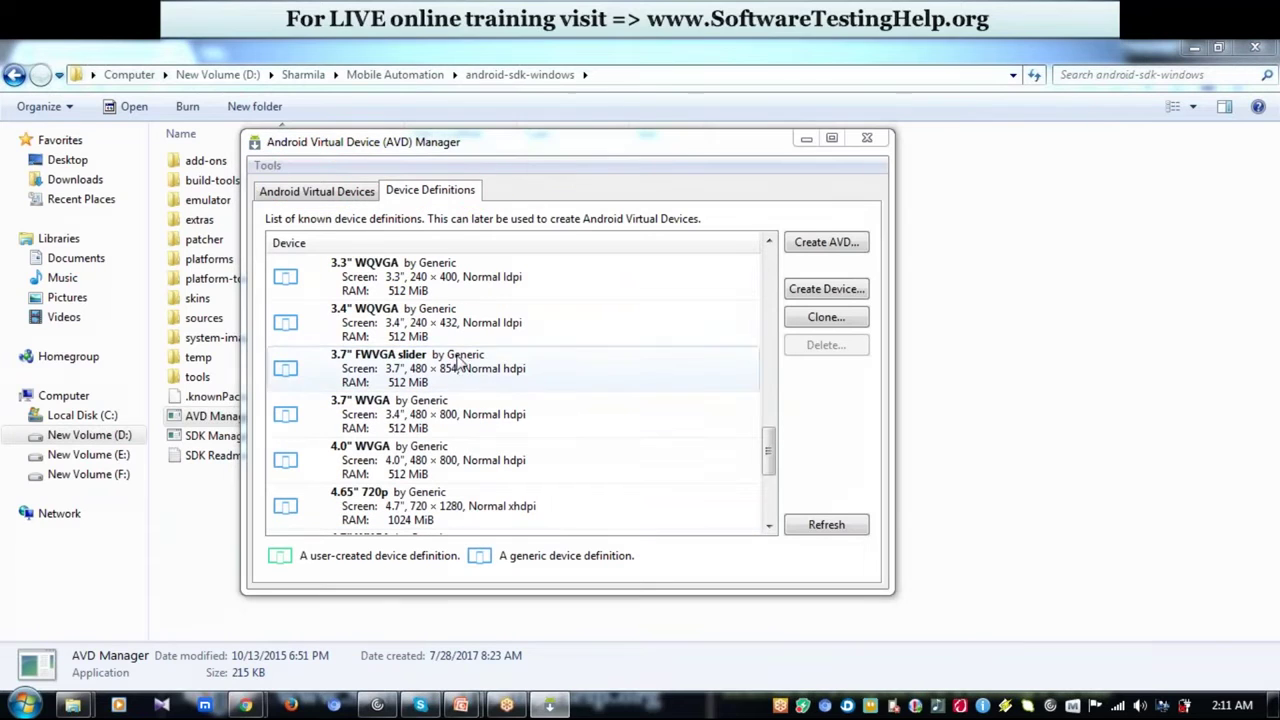
- Fill in a new virtual device mobie with device Nexus 7 (2012), target Android 8.0.0 - API Level 26 and skin QVGA, and cancel its creation
{"action": "left_click", "coordinate": [314, 198]}
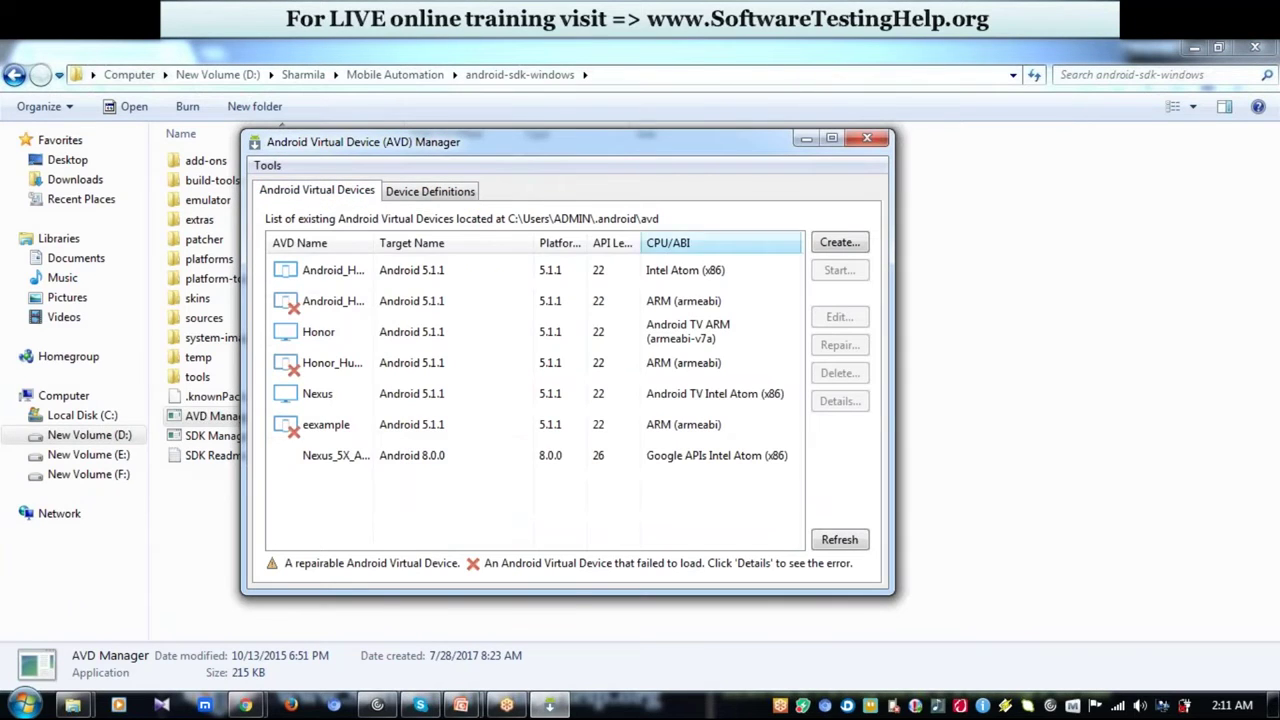
{"action": "left_click", "coordinate": [840, 244]}
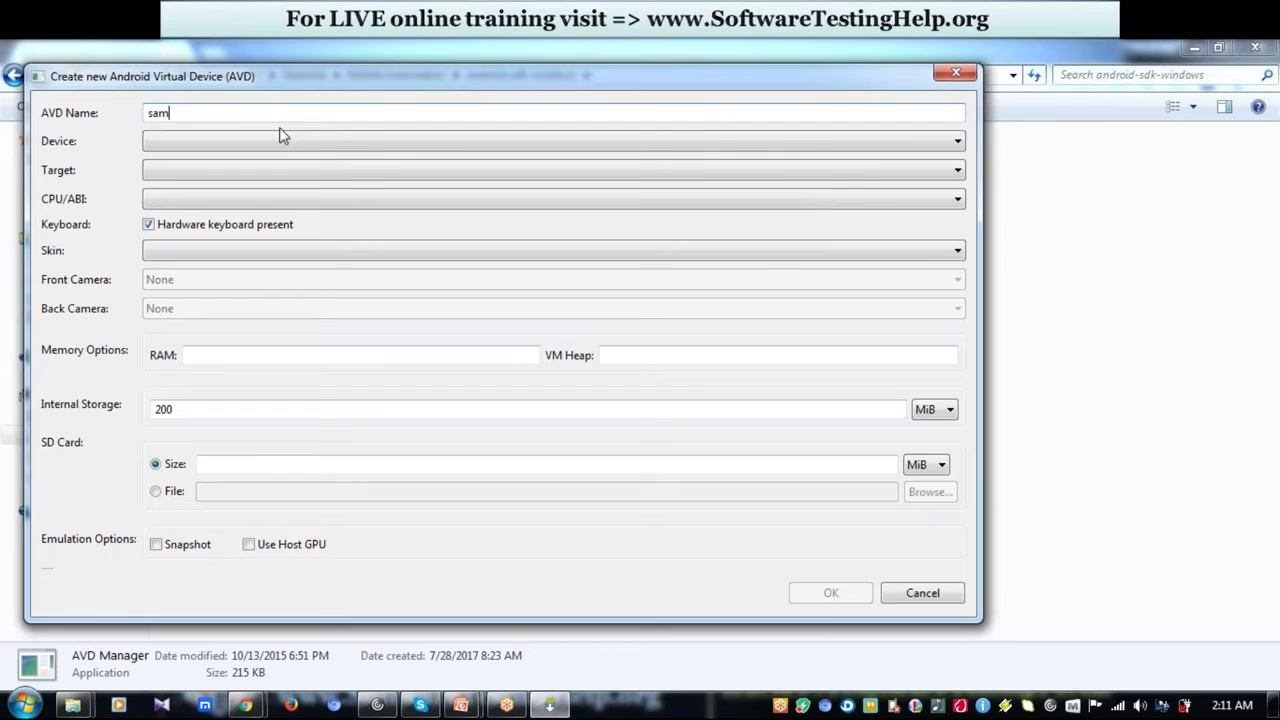
{"action": "type", "text": "mobie"}
{"action": "left_click", "coordinate": [274, 141]}
{"action": "left_click", "coordinate": [255, 191]}
{"action": "left_click", "coordinate": [236, 170]}
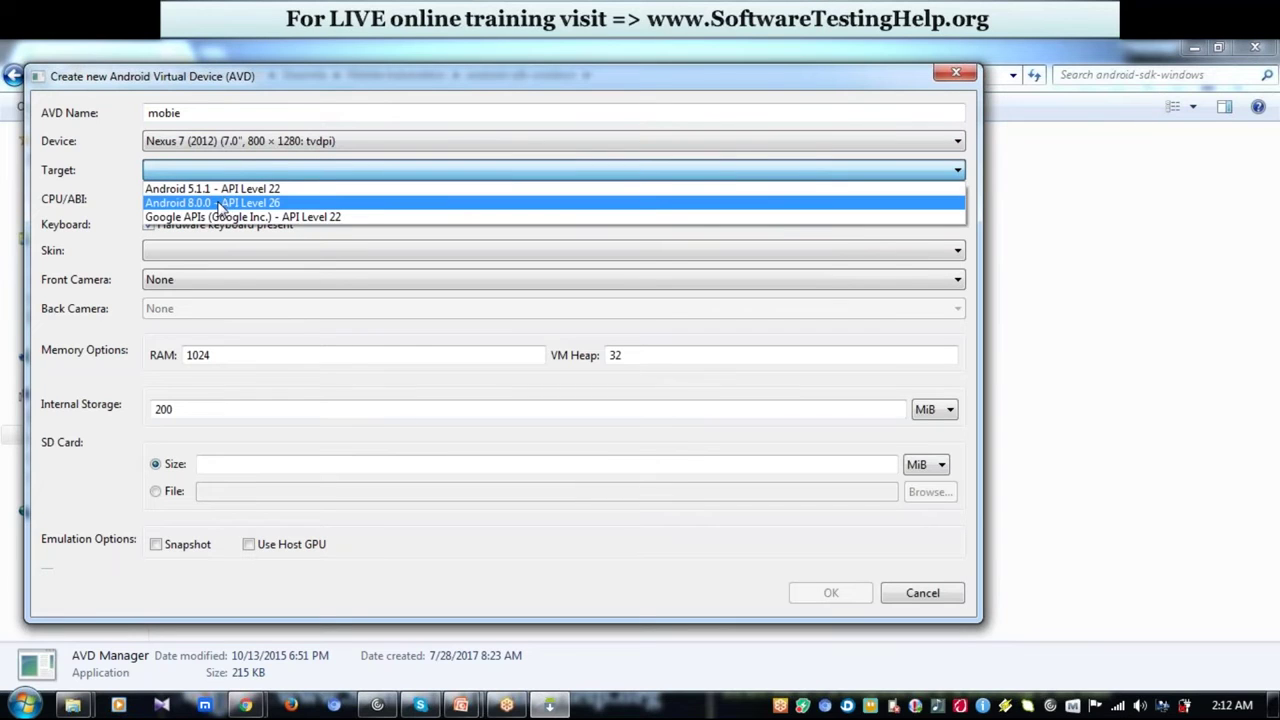
{"action": "left_click", "coordinate": [218, 204]}
{"action": "left_click", "coordinate": [204, 258]}
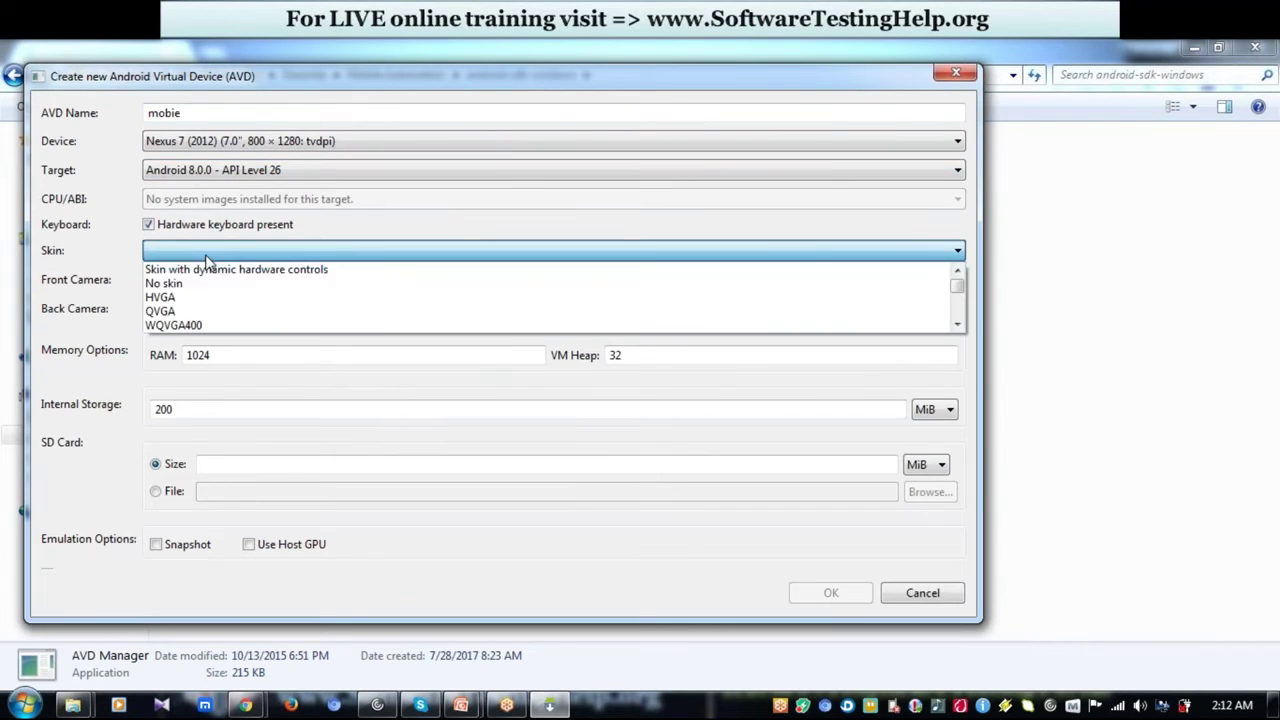
{"action": "left_click", "coordinate": [178, 313]}
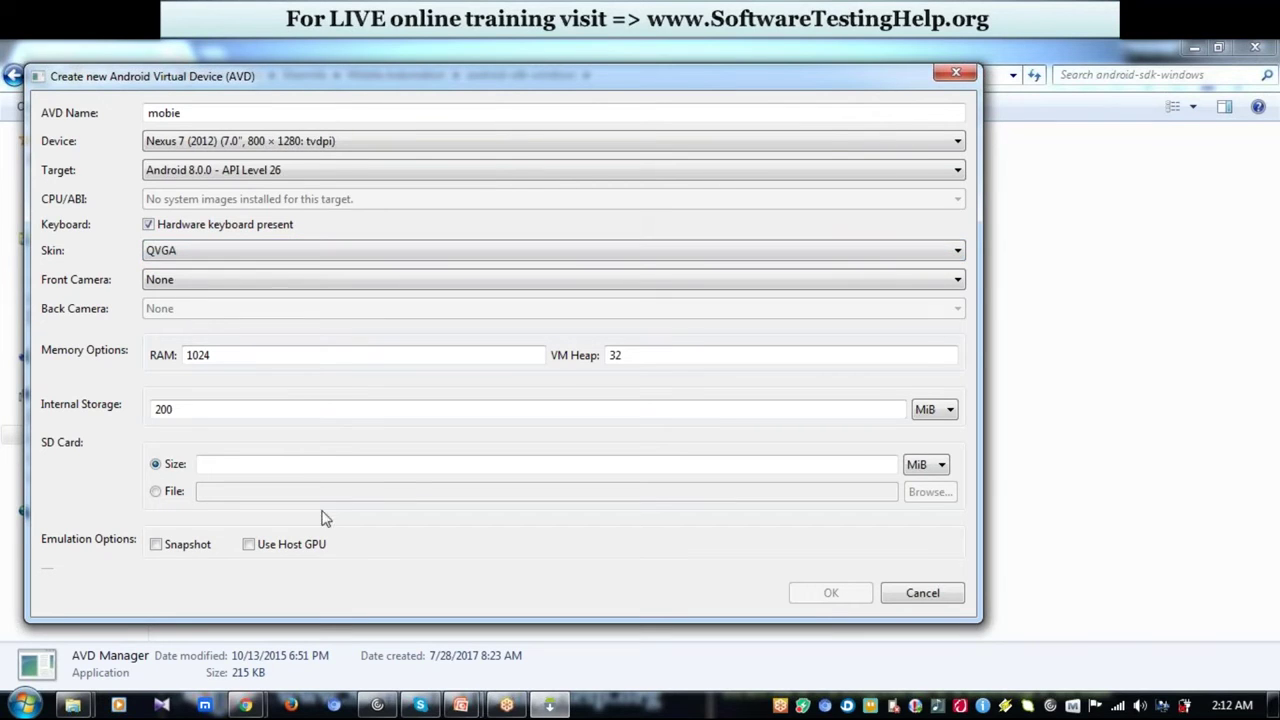
{"action": "left_click", "coordinate": [274, 281]}
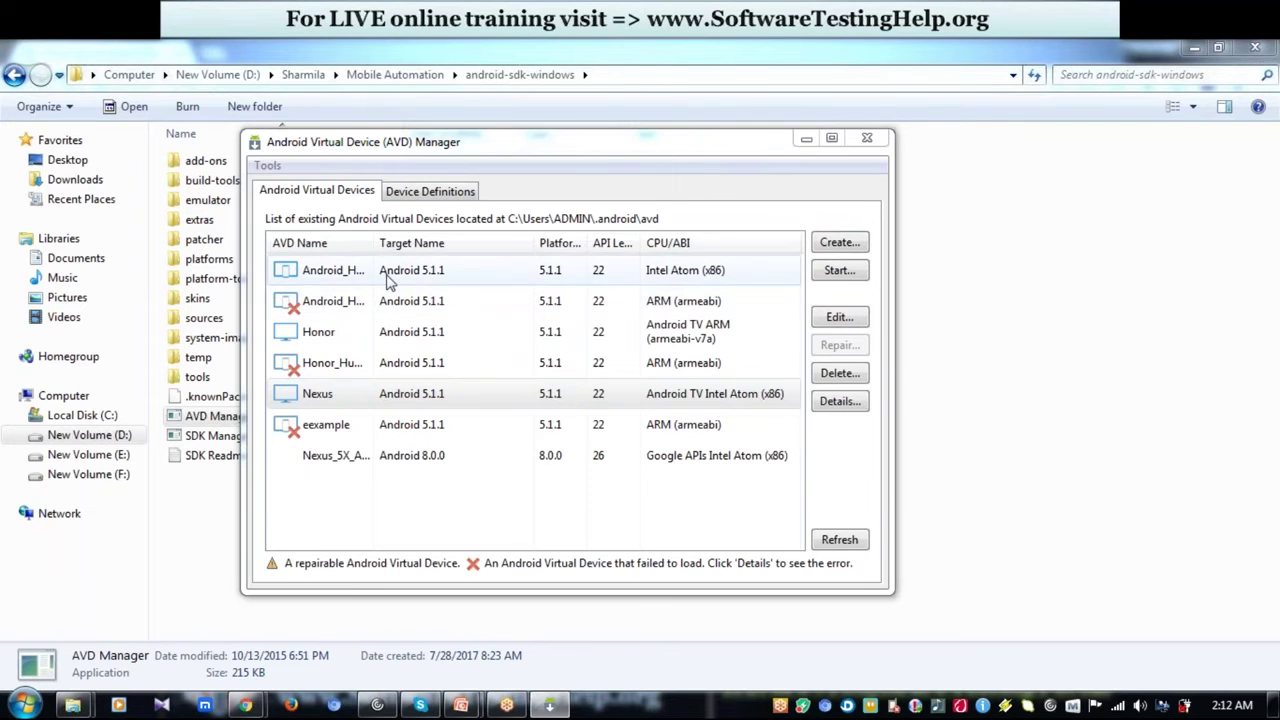
- Widen the AVD Name column and launch the Honor virtual device
{"action": "left_click", "coordinate": [420, 332]}
{"action": "left_click_drag", "start_coordinate": [374, 243], "coordinate": [403, 246]}
{"action": "left_click", "coordinate": [376, 396]}
{"action": "left_click", "coordinate": [370, 336]}
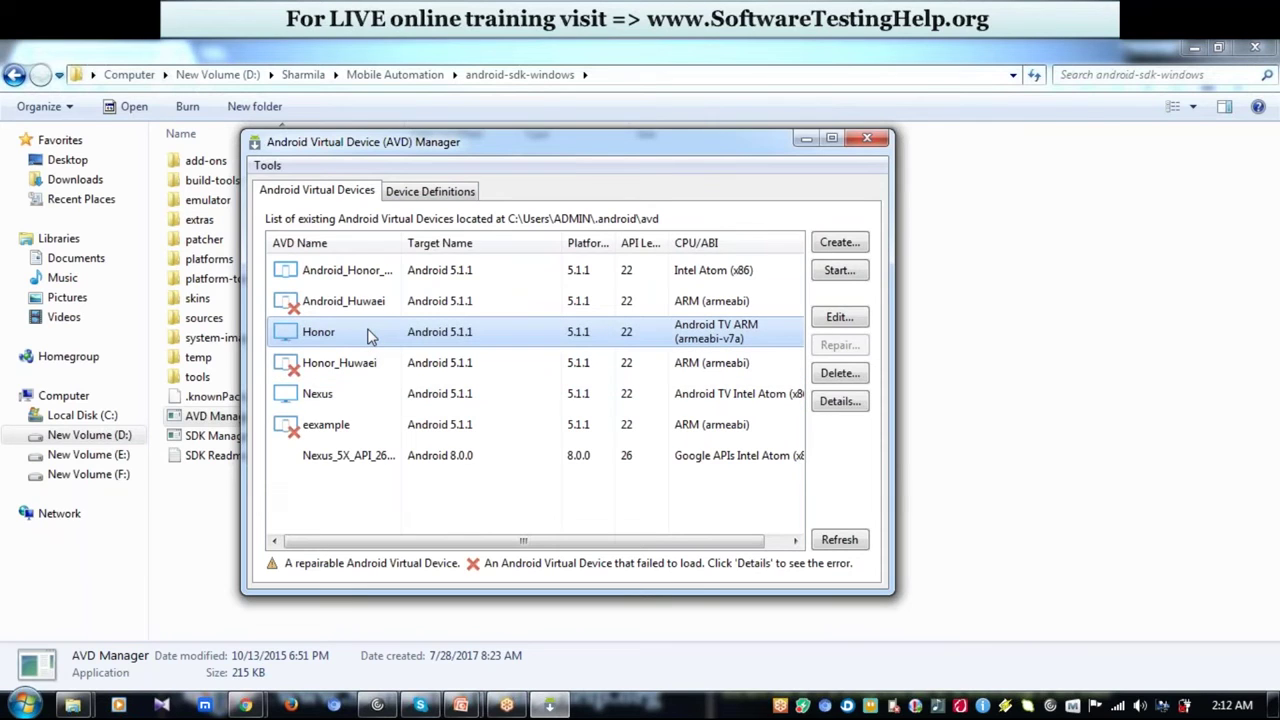
{"action": "left_click", "coordinate": [845, 278]}
{"action": "left_click", "coordinate": [562, 452]}
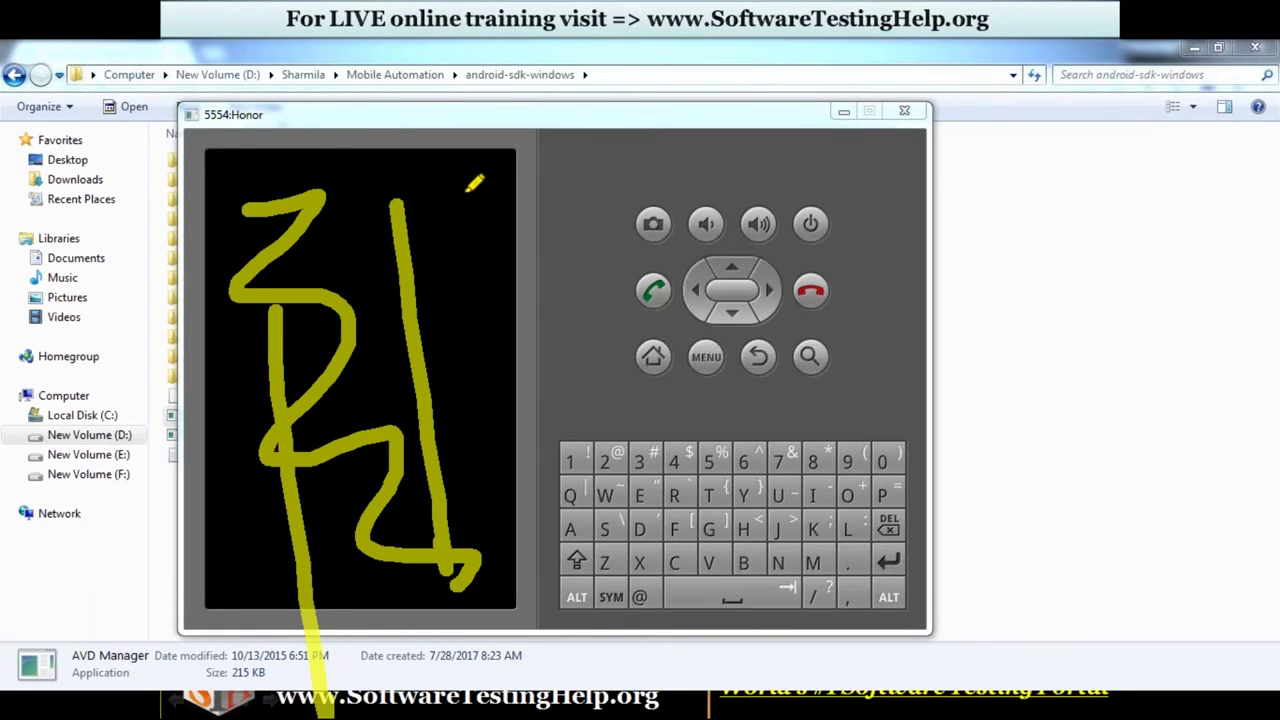
{"action": "mouse_move", "coordinate": [545, 160]}
{"action": "left_mouse_down"}
{"action": "mouse_move", "coordinate": [532, 244]}
{"action": "mouse_move", "coordinate": [640, 138]}
{"action": "mouse_move", "coordinate": [658, 222]}
{"action": "mouse_move", "coordinate": [780, 216]}
{"action": "mouse_move", "coordinate": [832, 180]}
{"action": "mouse_move", "coordinate": [905, 165]}
{"action": "mouse_move", "coordinate": [885, 228]}
{"action": "left_mouse_up"}
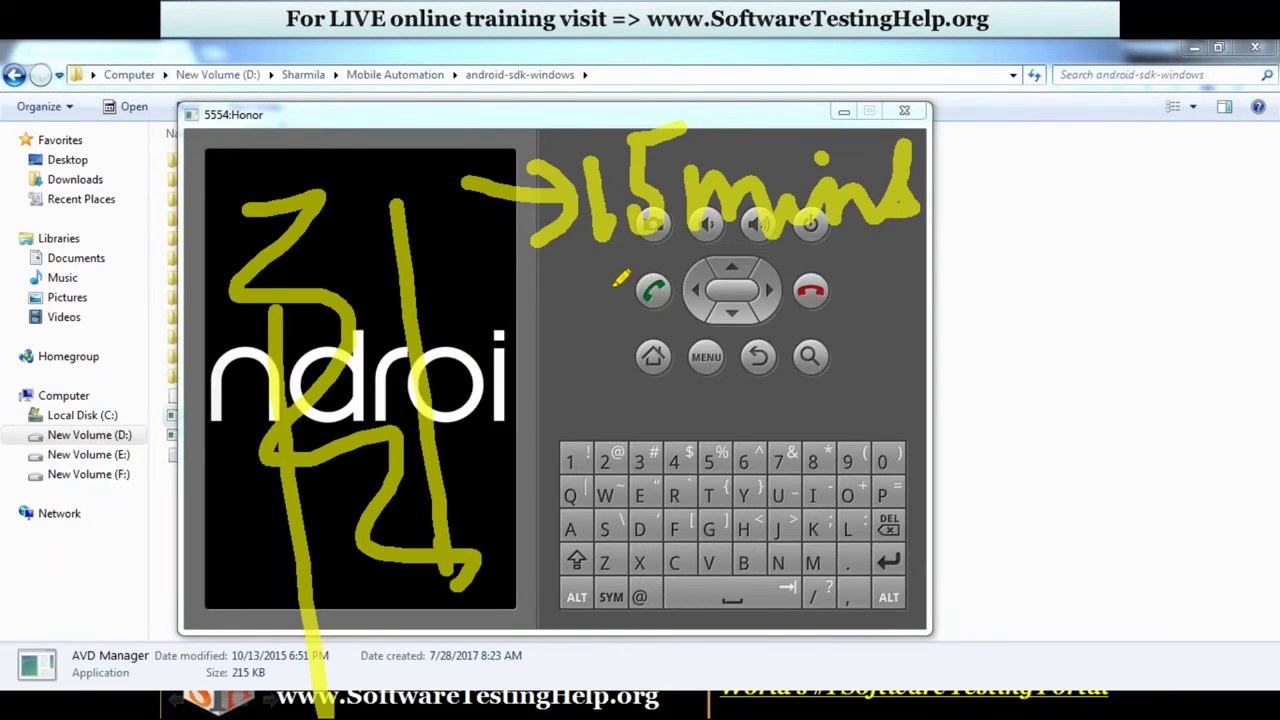
{"action": "key", "text": "e"}
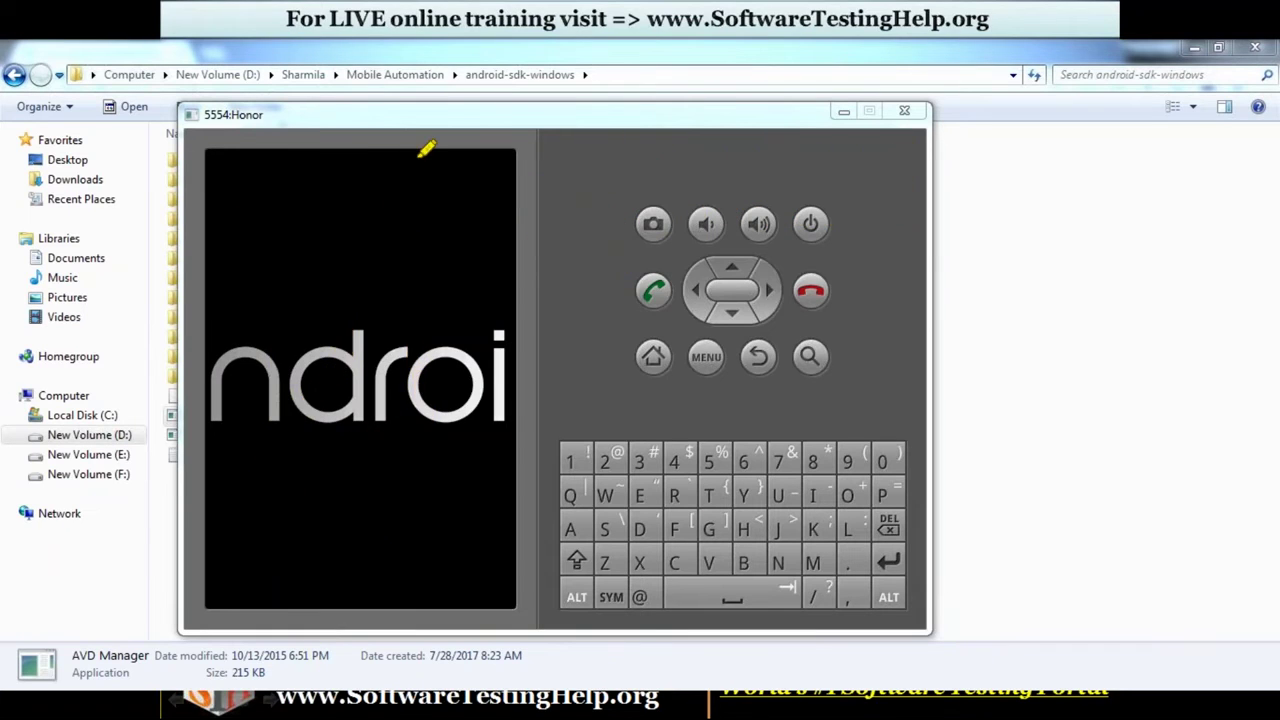
{"action": "key", "text": "Escape"}
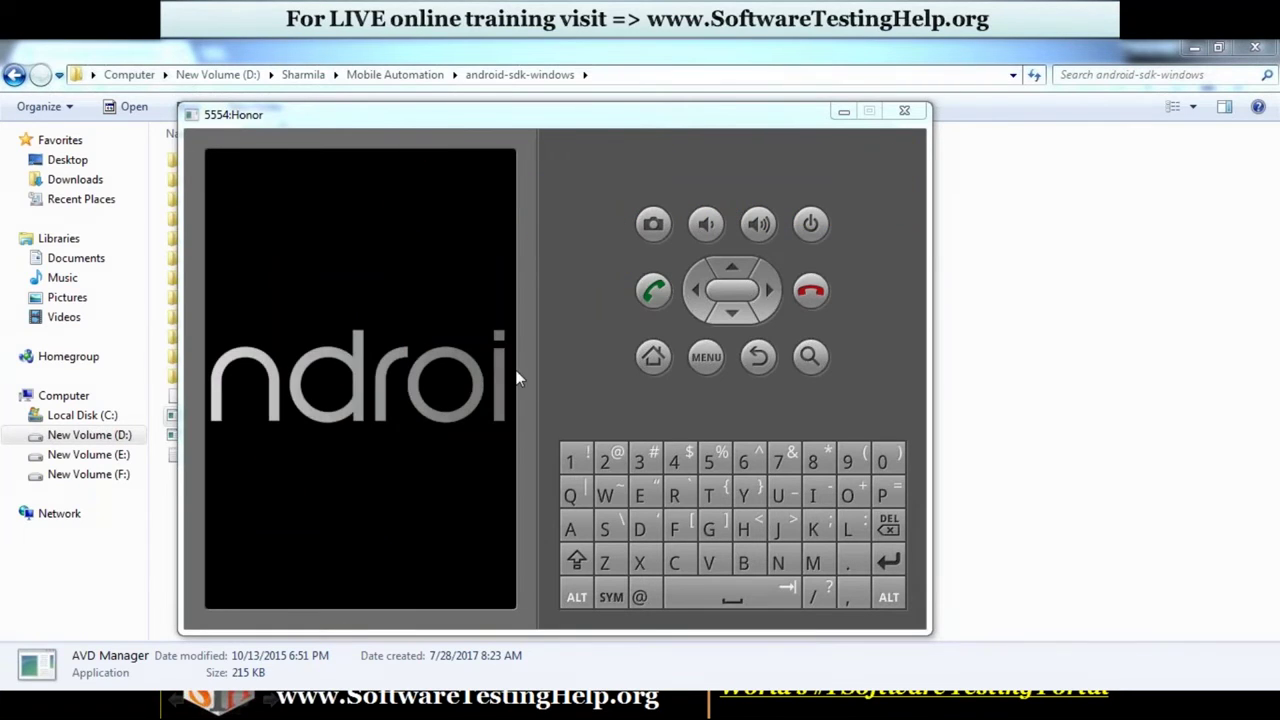
{"action": "left_click_drag", "start_coordinate": [486, 119], "coordinate": [502, 115]}
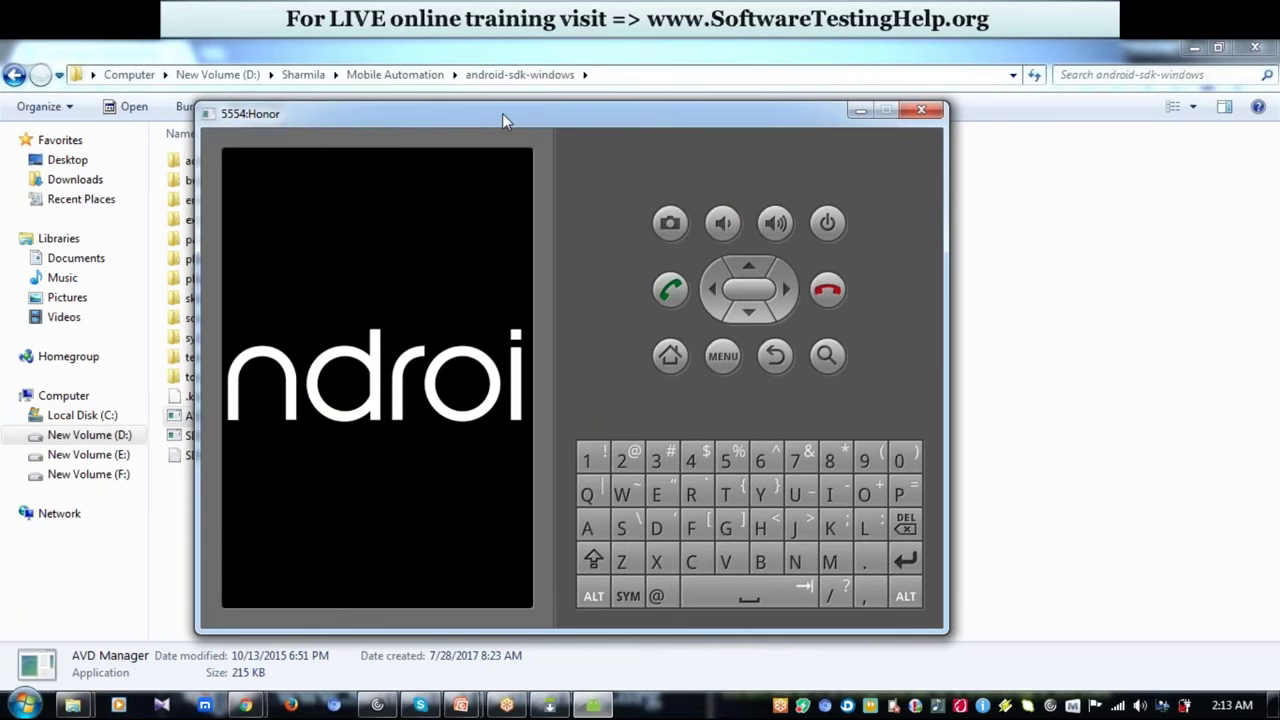
{"action": "key", "text": "Home"}
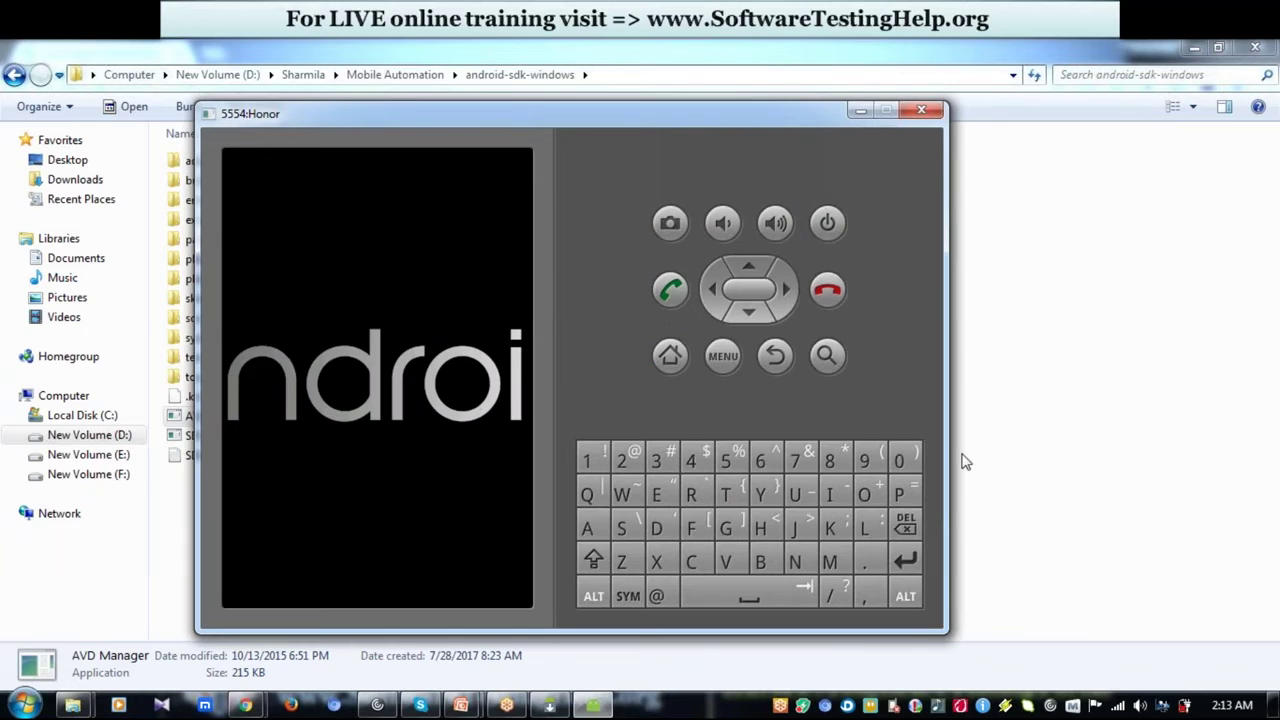
- Close the Honor emulator and the AVD Manager
{"action": "left_click", "coordinate": [920, 112]}
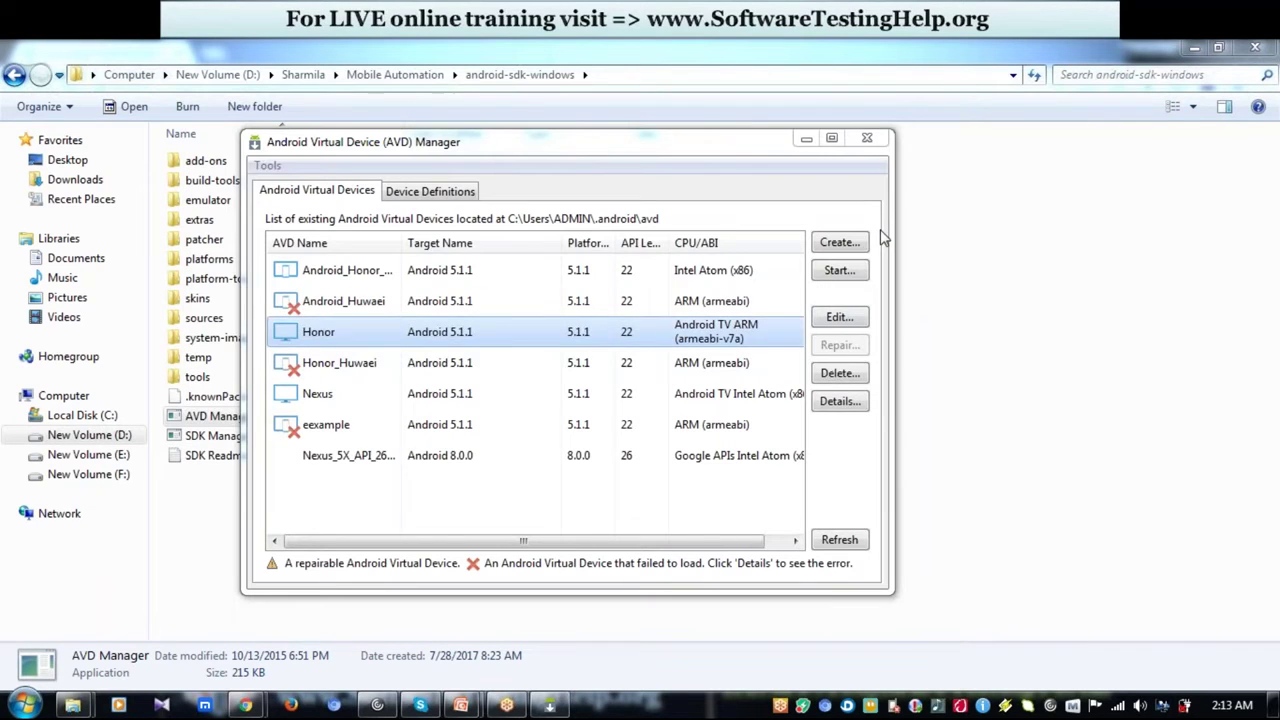
{"action": "left_click", "coordinate": [872, 134]}
{"action": "left_click", "coordinate": [242, 420]}
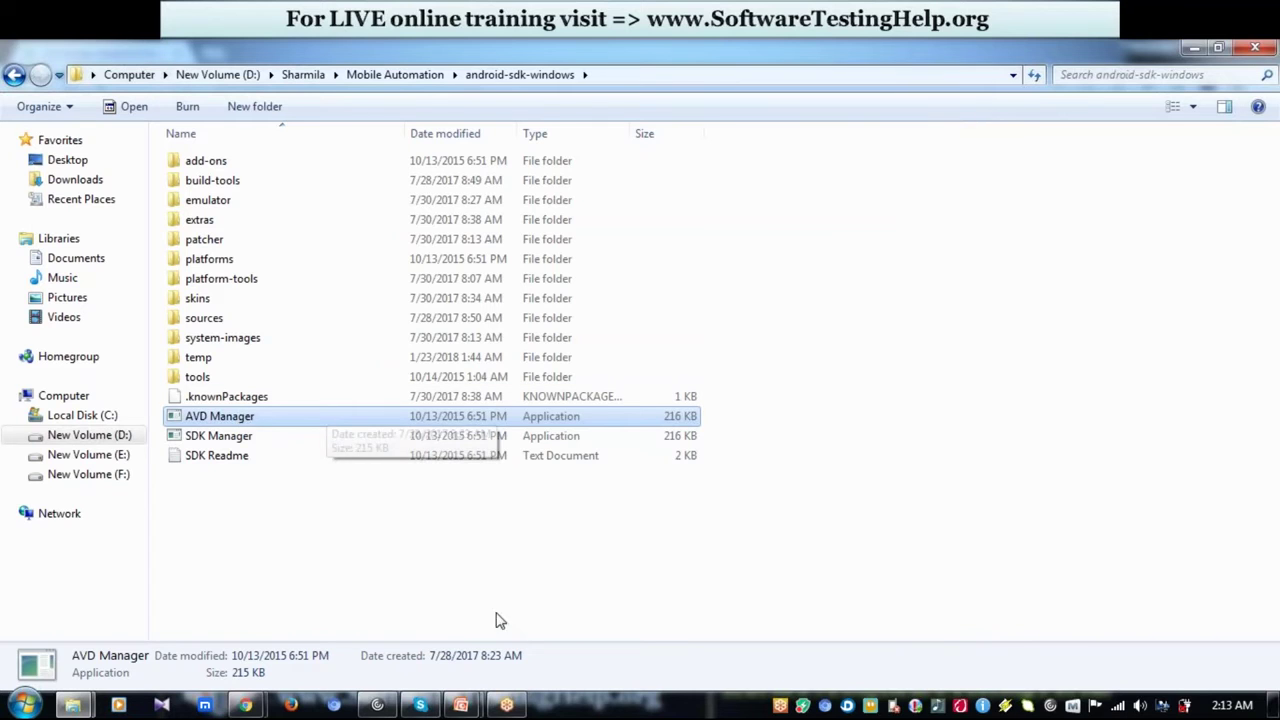
- Switch to the PowerPoint slide show and annotate the ADT Plugin entry on the Installation tools/software slide with the pen
{"action": "left_click", "coordinate": [462, 706]}
{"action": "left_click", "coordinate": [483, 598]}
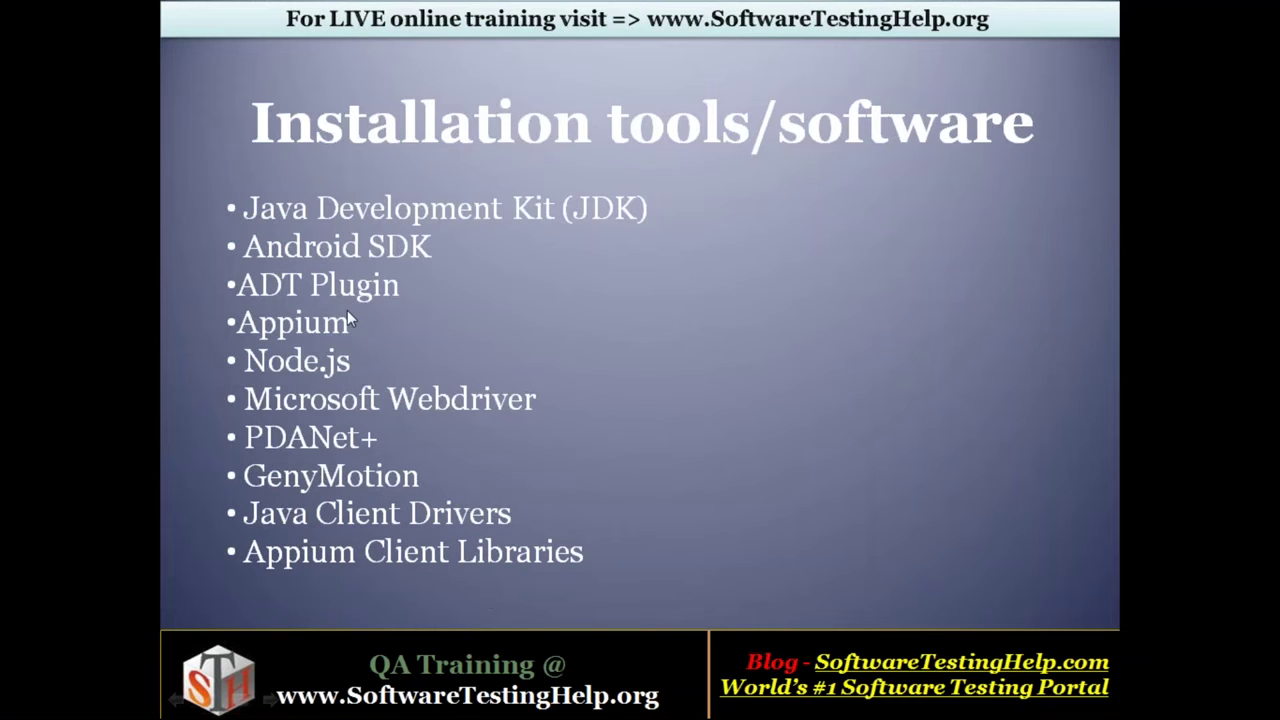
{"action": "key", "text": "ctrl+p"}
{"action": "mouse_move", "coordinate": [402, 288]}
{"action": "left_mouse_down"}
{"action": "mouse_move", "coordinate": [468, 297]}
{"action": "mouse_move", "coordinate": [551, 274]}
{"action": "mouse_move", "coordinate": [583, 323]}
{"action": "mouse_move", "coordinate": [651, 269]}
{"action": "left_mouse_up"}
{"action": "left_click", "coordinate": [540, 256]}
{"action": "left_click_drag", "start_coordinate": [442, 243], "coordinate": [480, 254]}
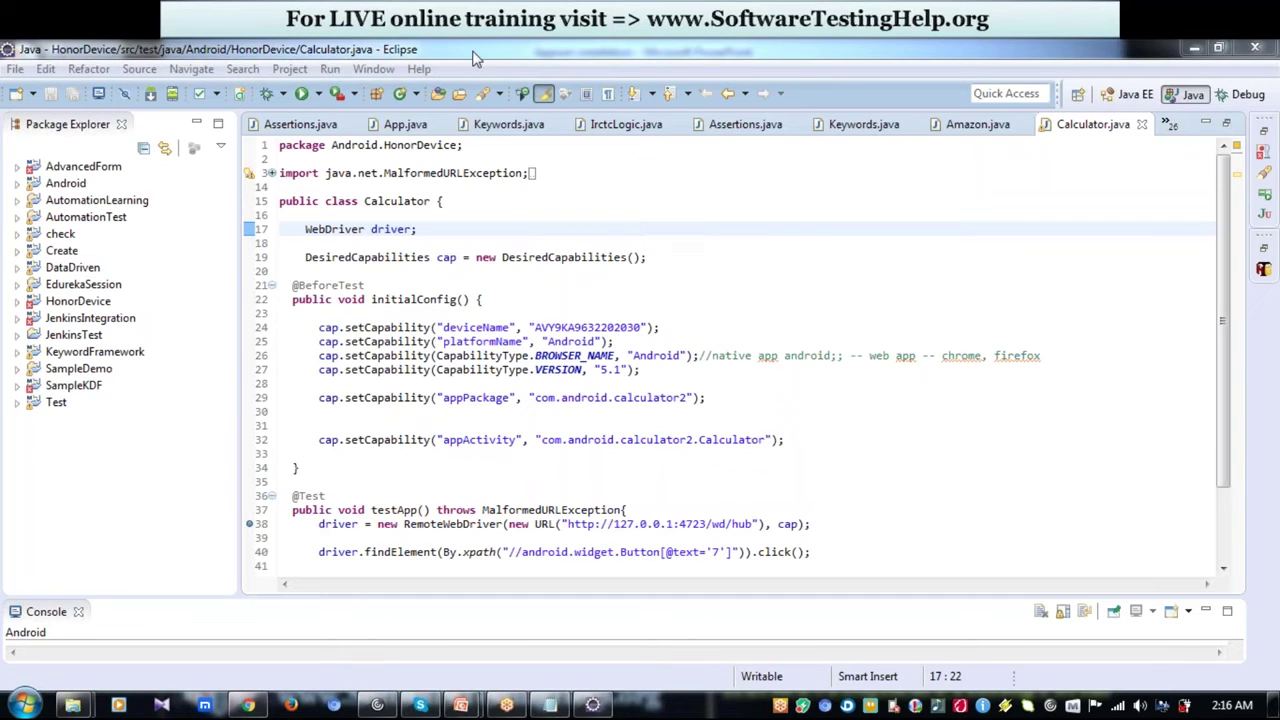
{"action": "left_click", "coordinate": [329, 70]}
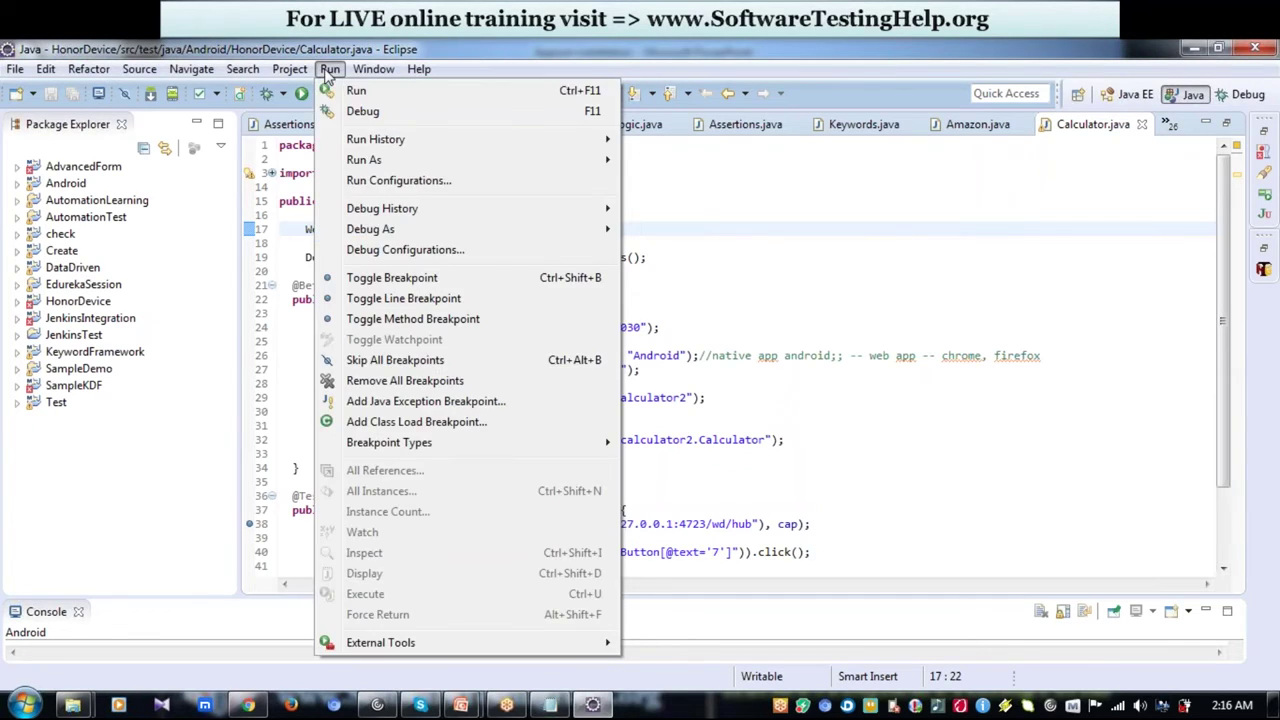
{"action": "left_click", "coordinate": [373, 69]}
{"action": "left_click", "coordinate": [418, 69]}
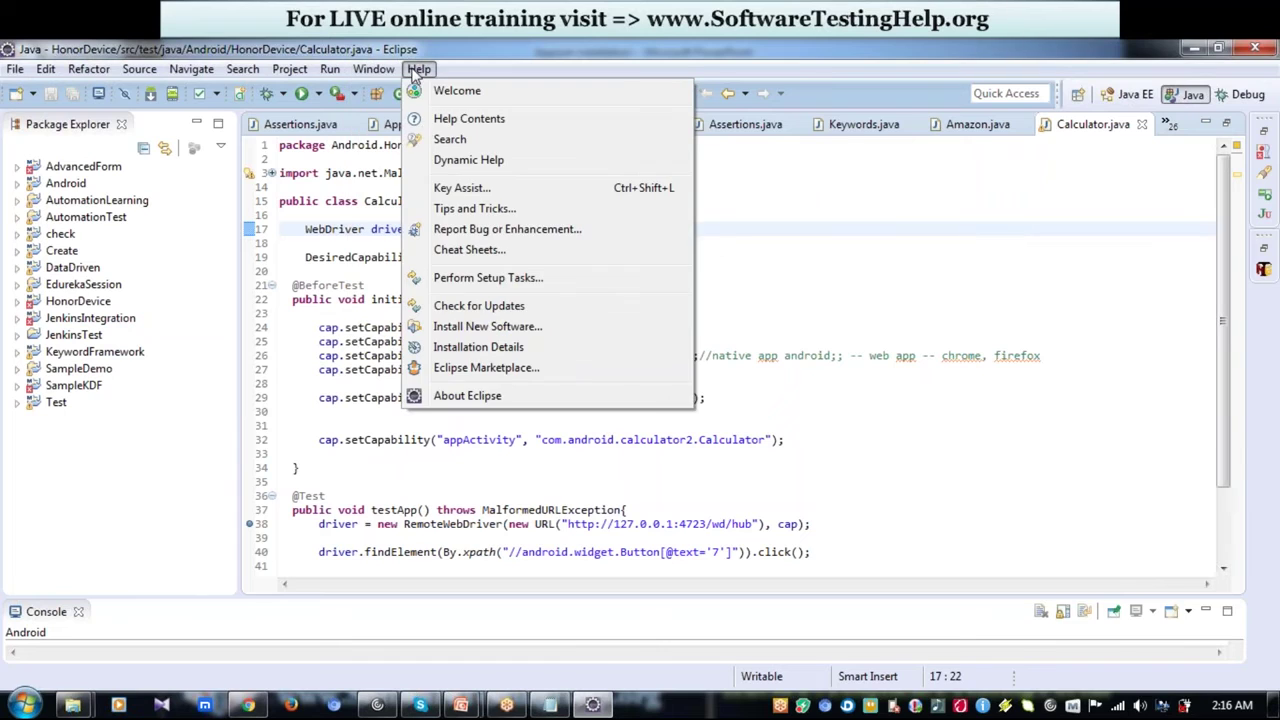
{"action": "left_click", "coordinate": [487, 326]}
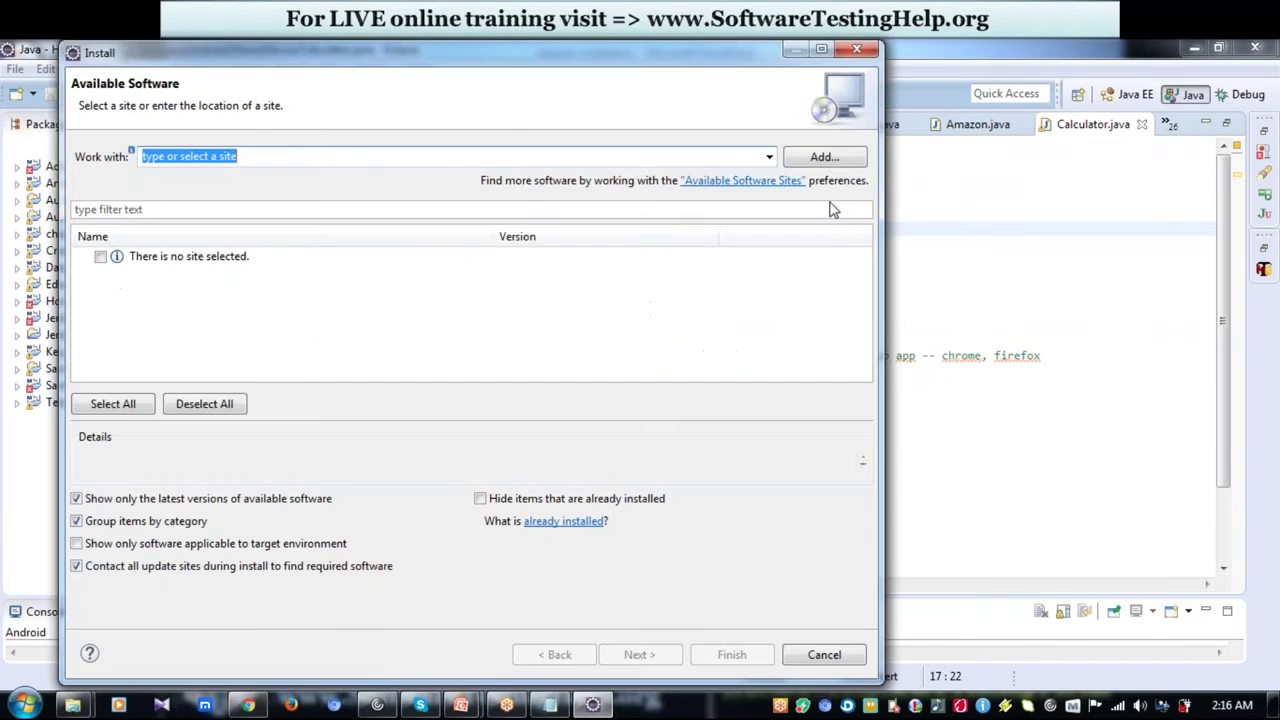
{"action": "left_click", "coordinate": [822, 160]}
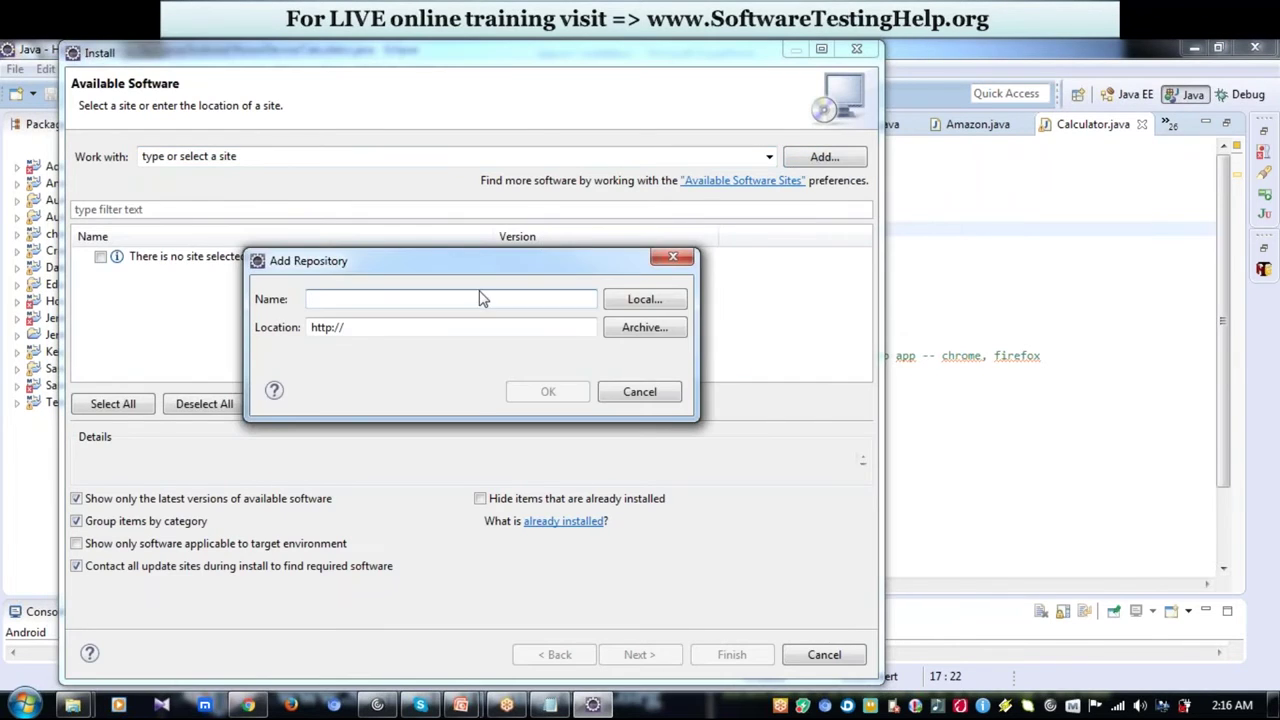
{"action": "type", "text": "ADT Plugin"}
{"action": "key", "text": "Tab"}
{"action": "type", "text": "https://dl-ssl.google.com/android/eclipse/"}
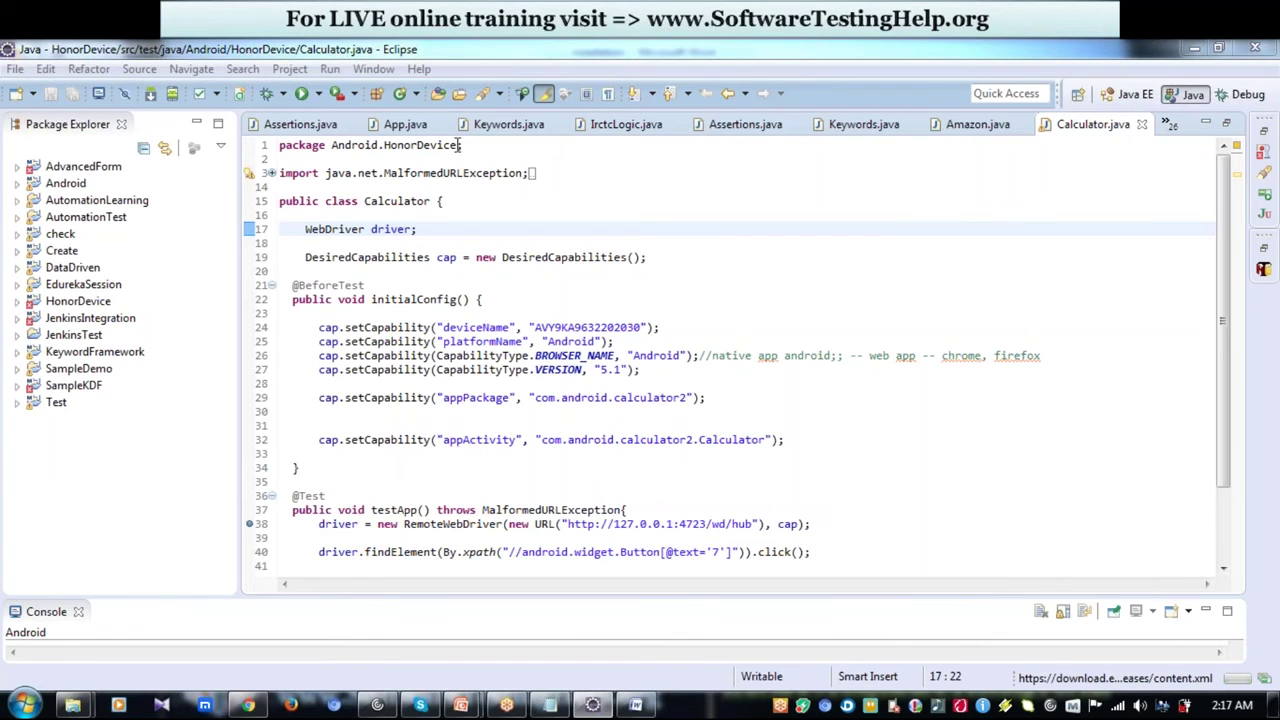
- Open the Android preferences in Eclipse and check the SDK location and the listed SDK targets
{"action": "left_click", "coordinate": [373, 69]}
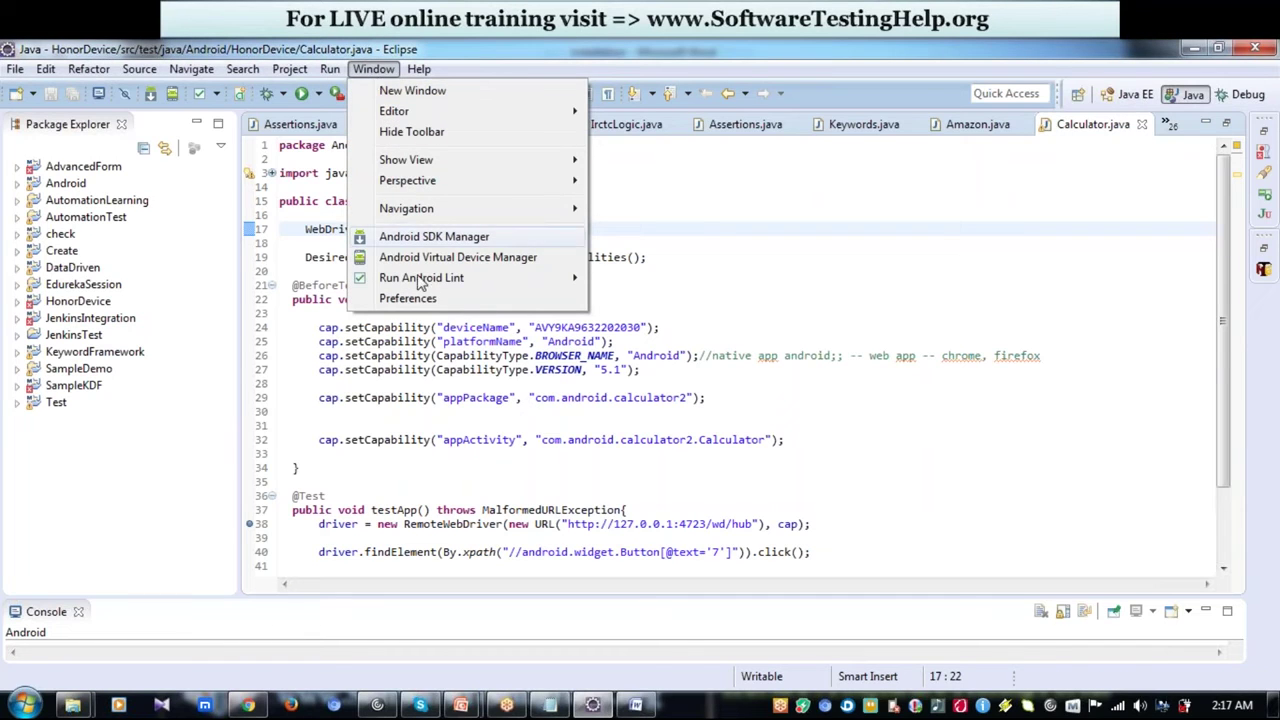
{"action": "left_click", "coordinate": [400, 298]}
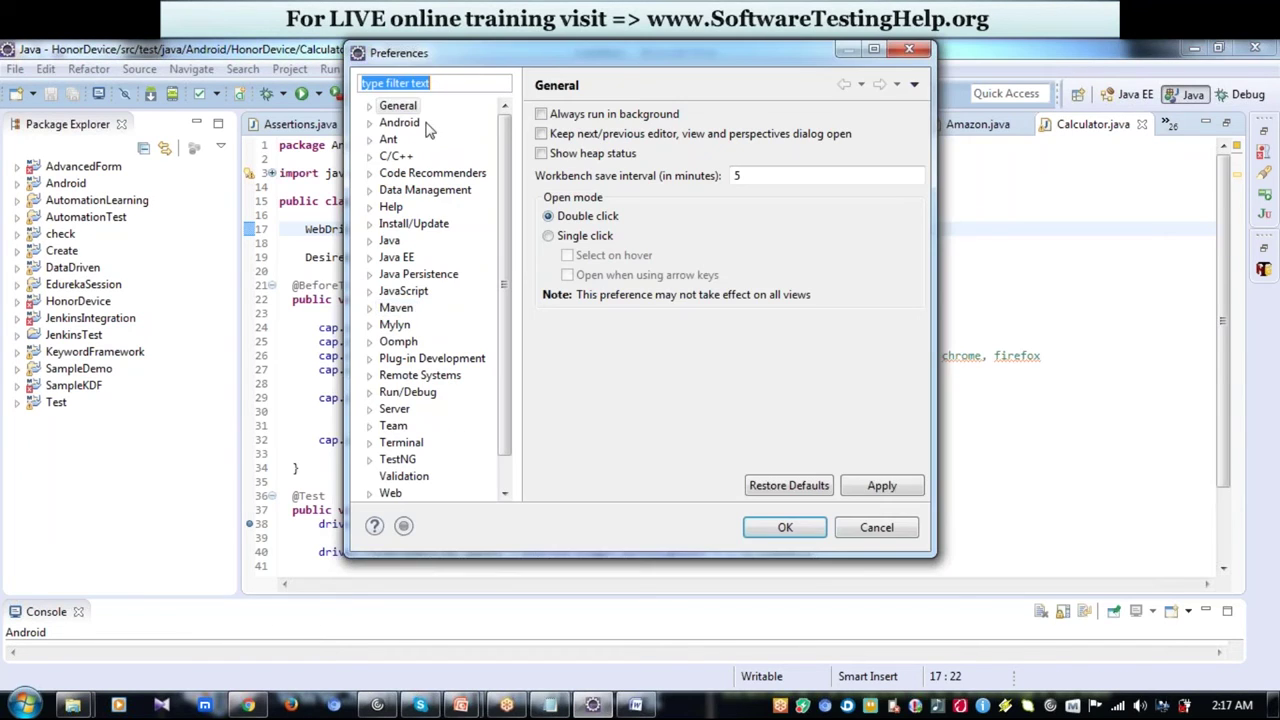
{"action": "left_click", "coordinate": [399, 122]}
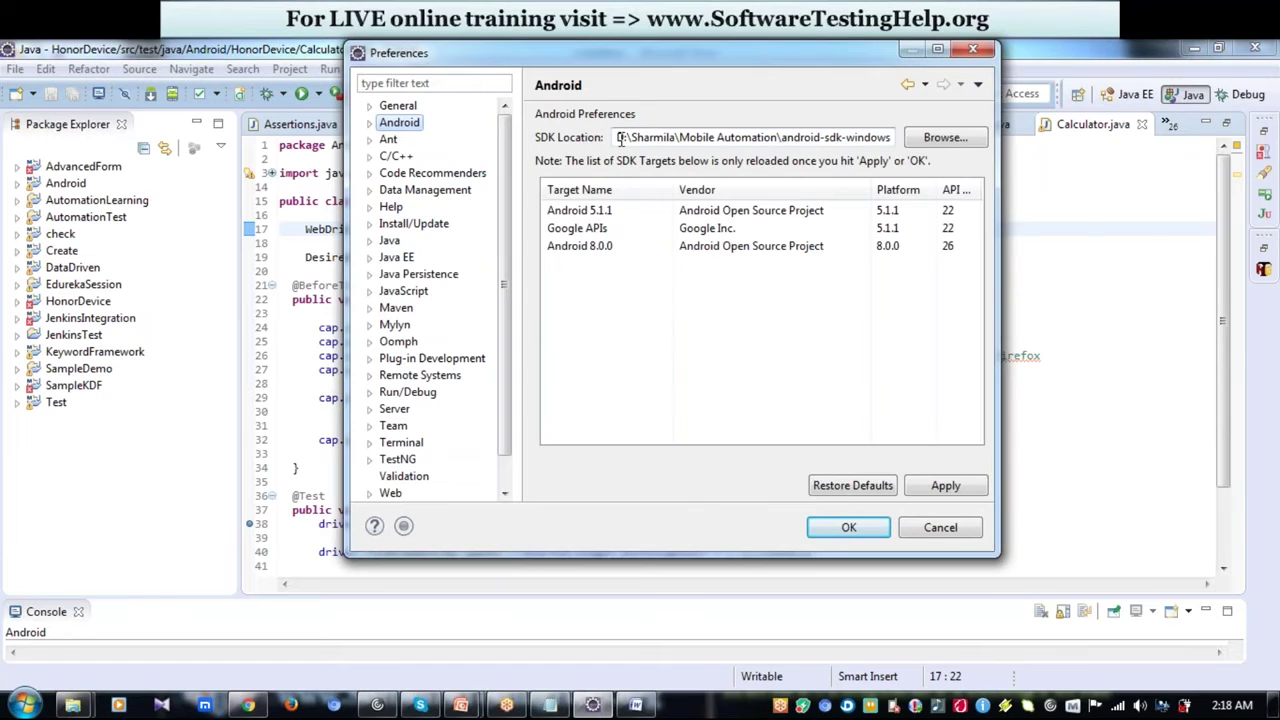
{"action": "left_click_drag", "start_coordinate": [619, 140], "coordinate": [868, 128]}
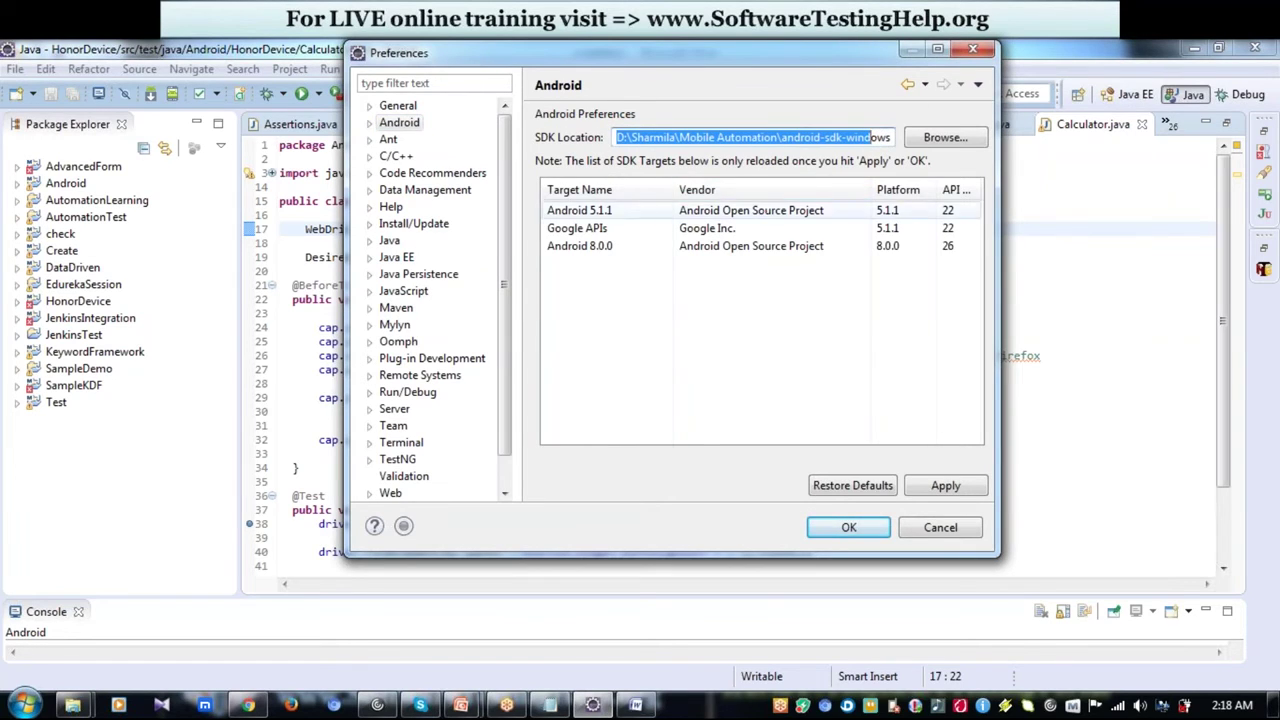
{"action": "left_click", "coordinate": [770, 228]}
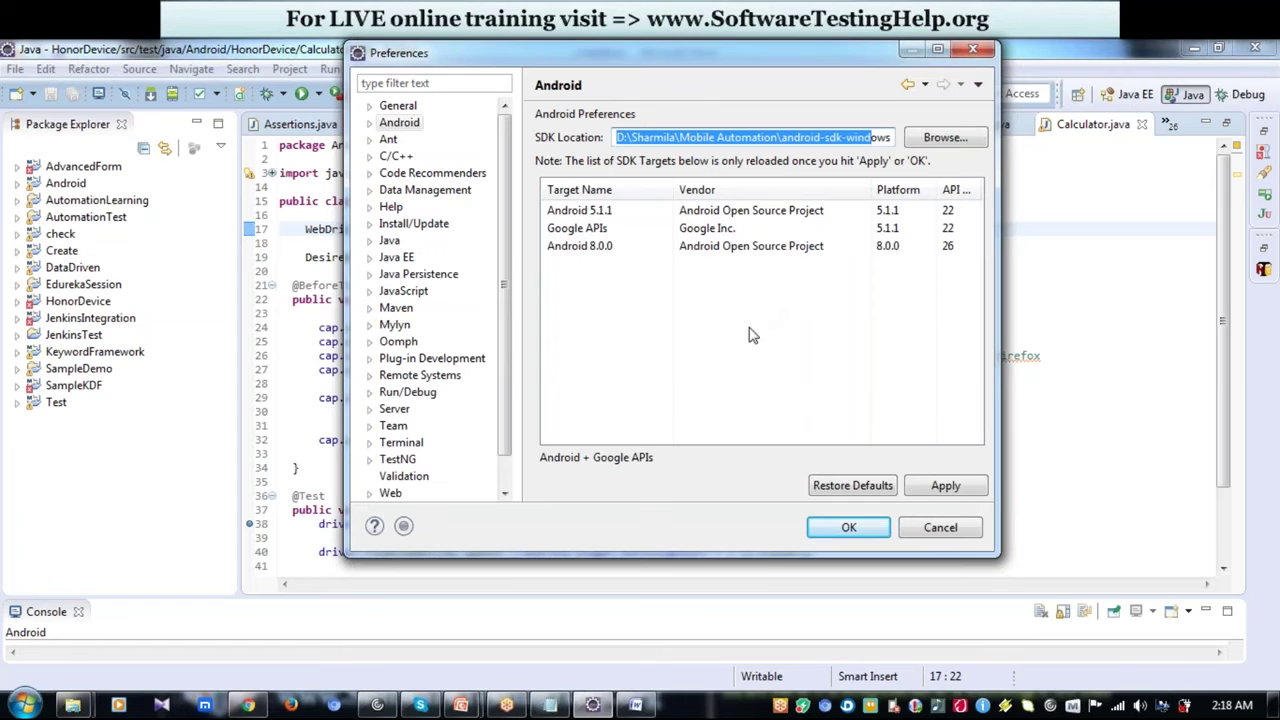
- Cancel the Eclipse preferences and check that the Android SDK Manager and Android Virtual Device Manager commands are available
{"action": "left_click", "coordinate": [918, 532]}
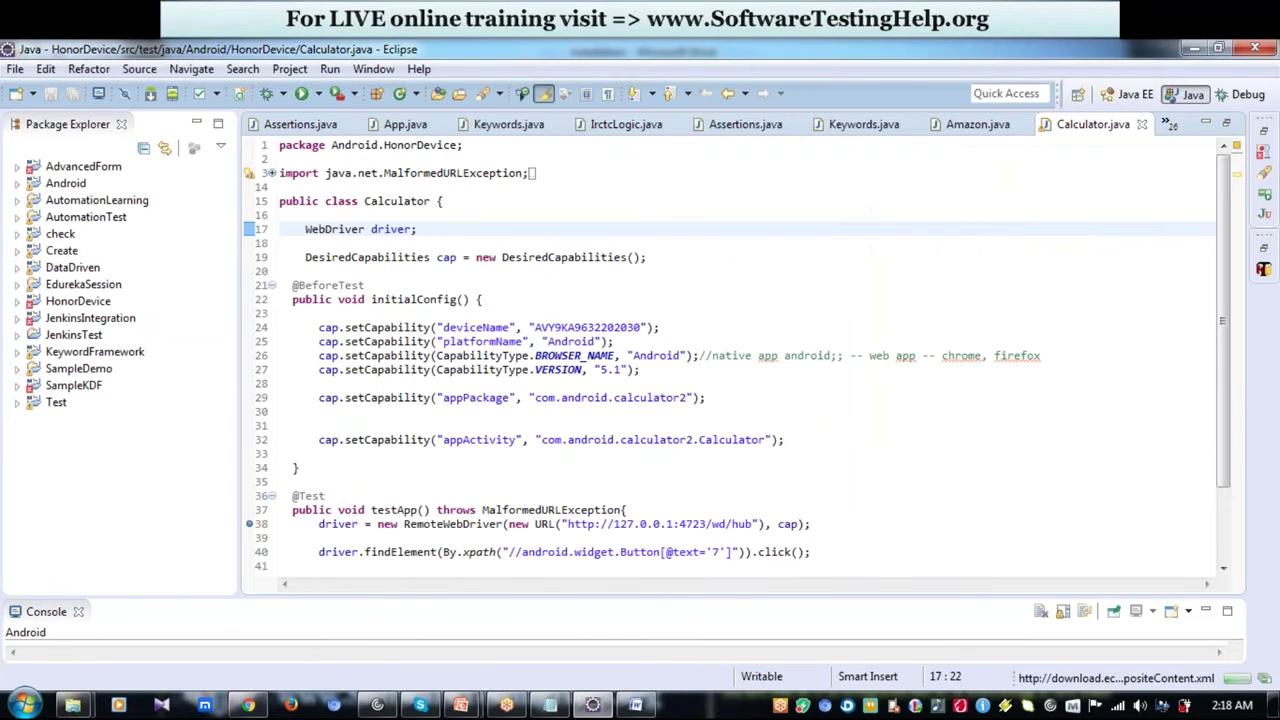
{"action": "left_click", "coordinate": [373, 69]}
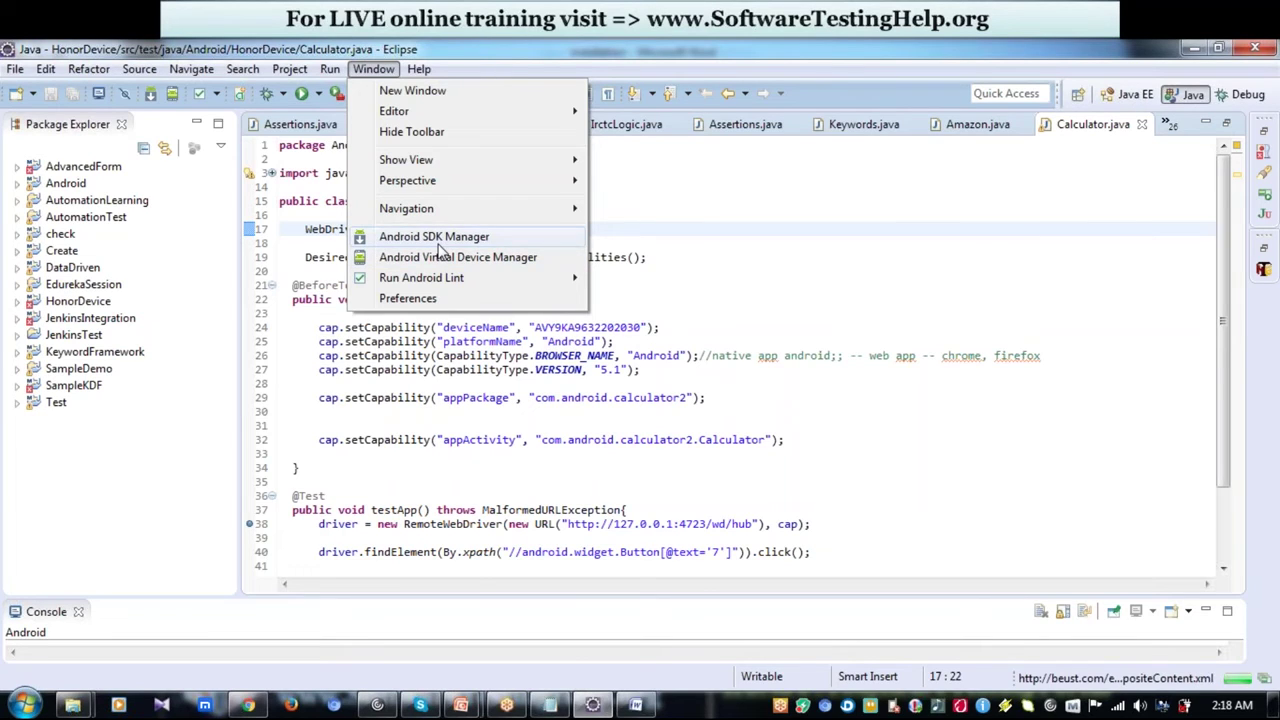
{"action": "left_click", "coordinate": [651, 290]}
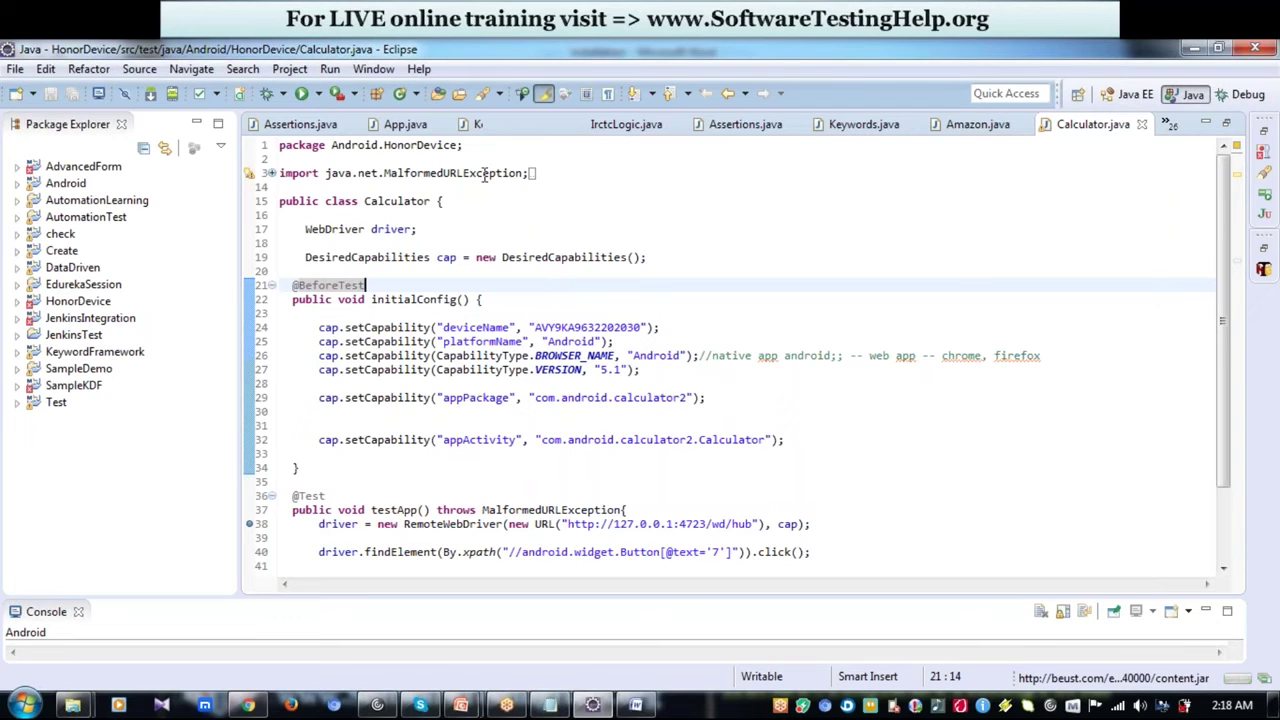
{"action": "left_click", "coordinate": [373, 69]}
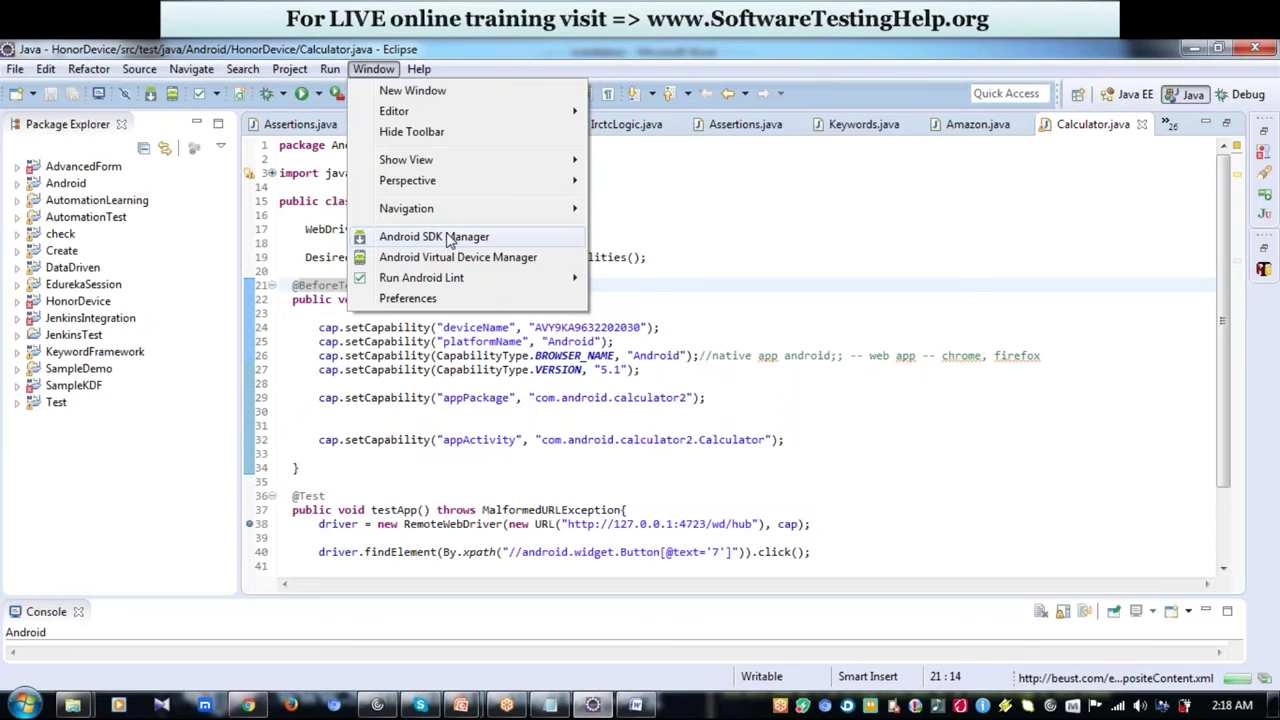
{"action": "left_click", "coordinate": [685, 378]}
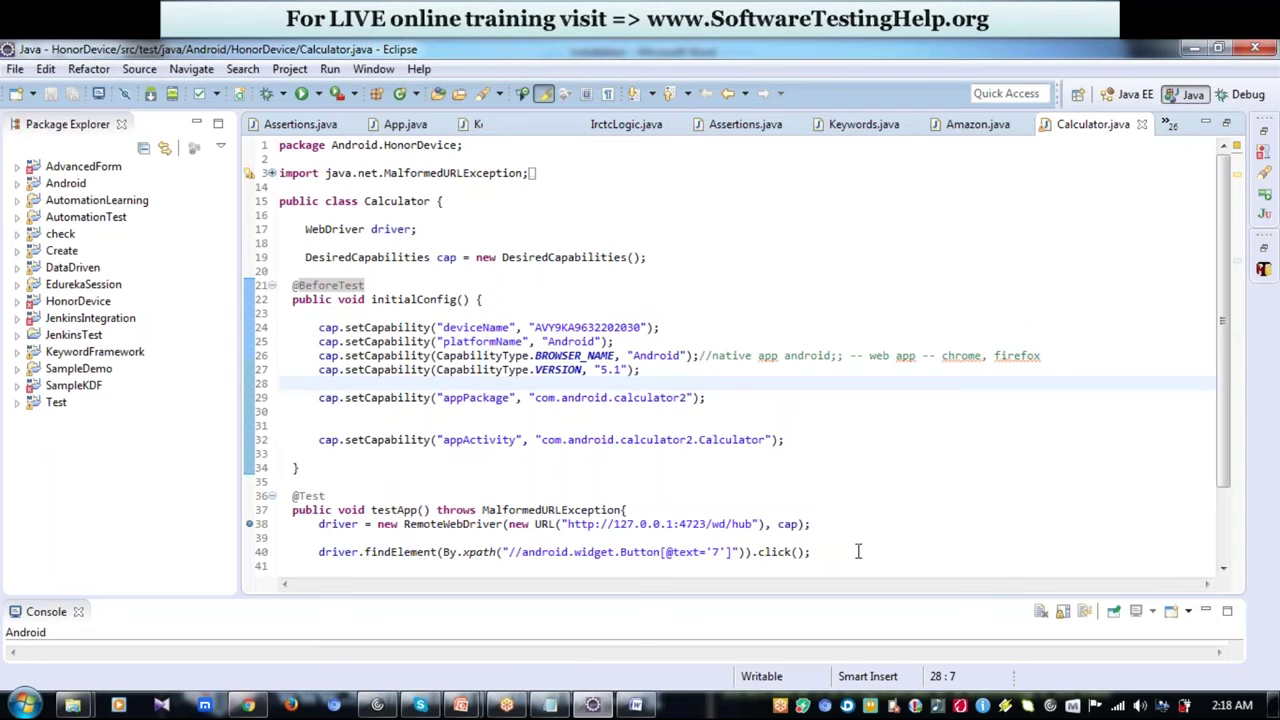
- Switch to the PowerPoint slide show and mark the Appium entry on the Installation tools/software slide with the pen
{"action": "key", "text": "alt+Tab"}
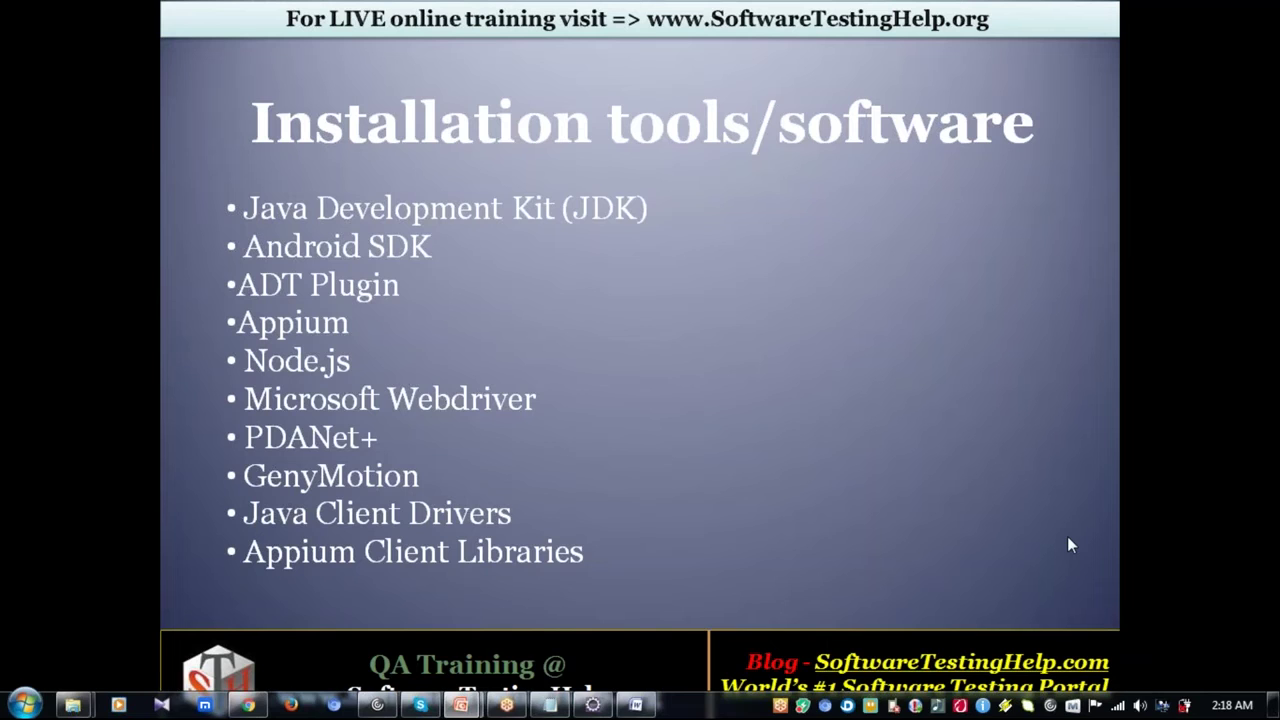
{"action": "left_click_drag", "start_coordinate": [381, 324], "coordinate": [437, 327]}
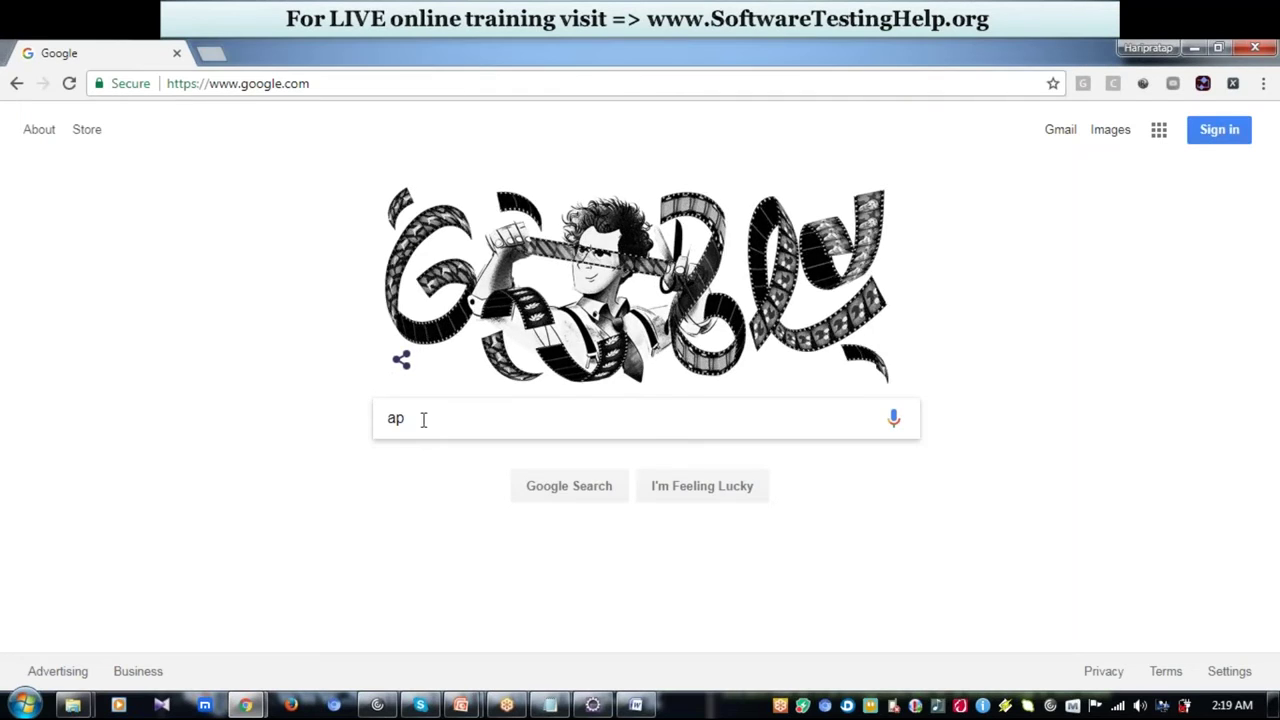
- In Chrome, search Google for appium, open the appium.io site and request the Appium download
{"action": "type", "text": "piu"}
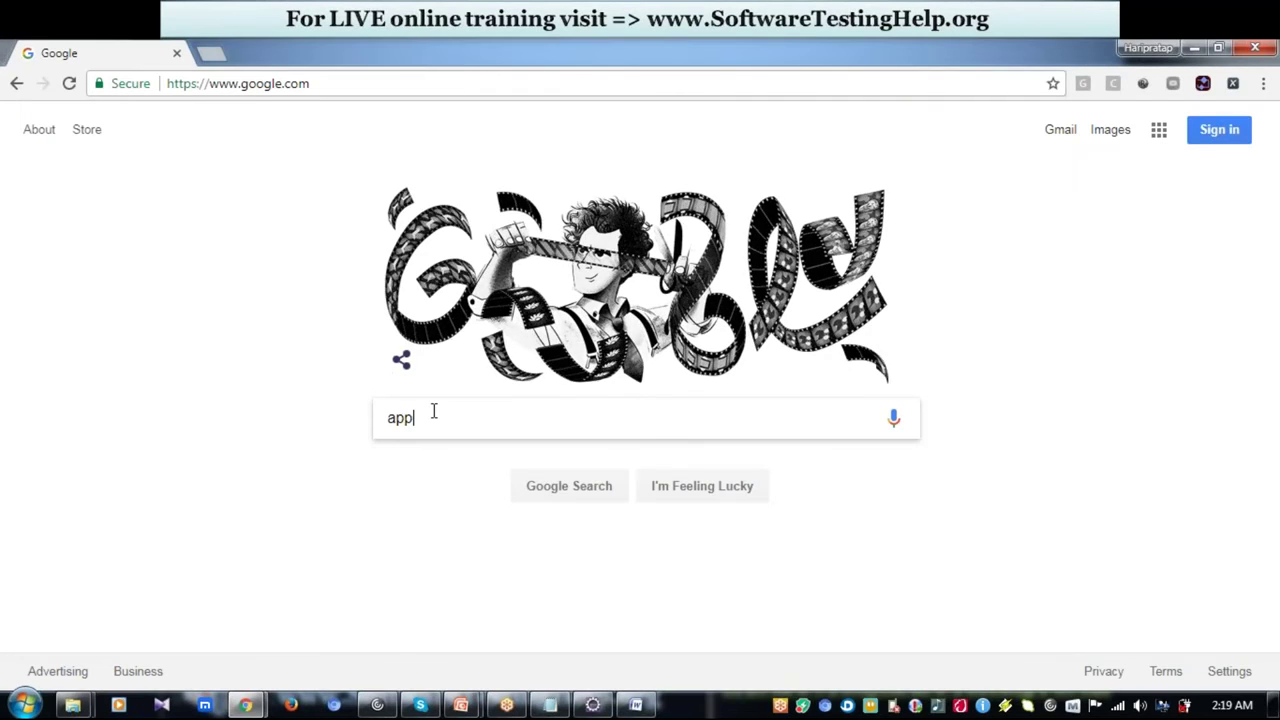
{"action": "type", "text": "m"}
{"action": "key", "text": "Return"}
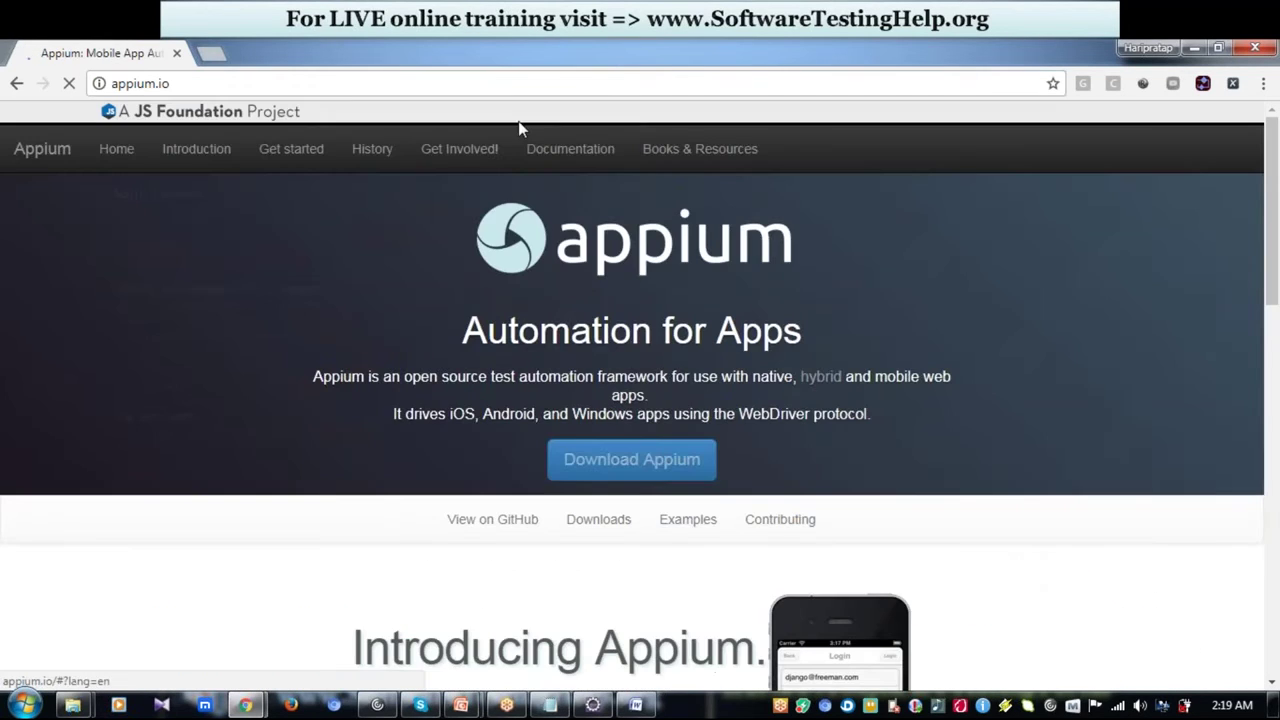
{"action": "left_click", "coordinate": [689, 474]}
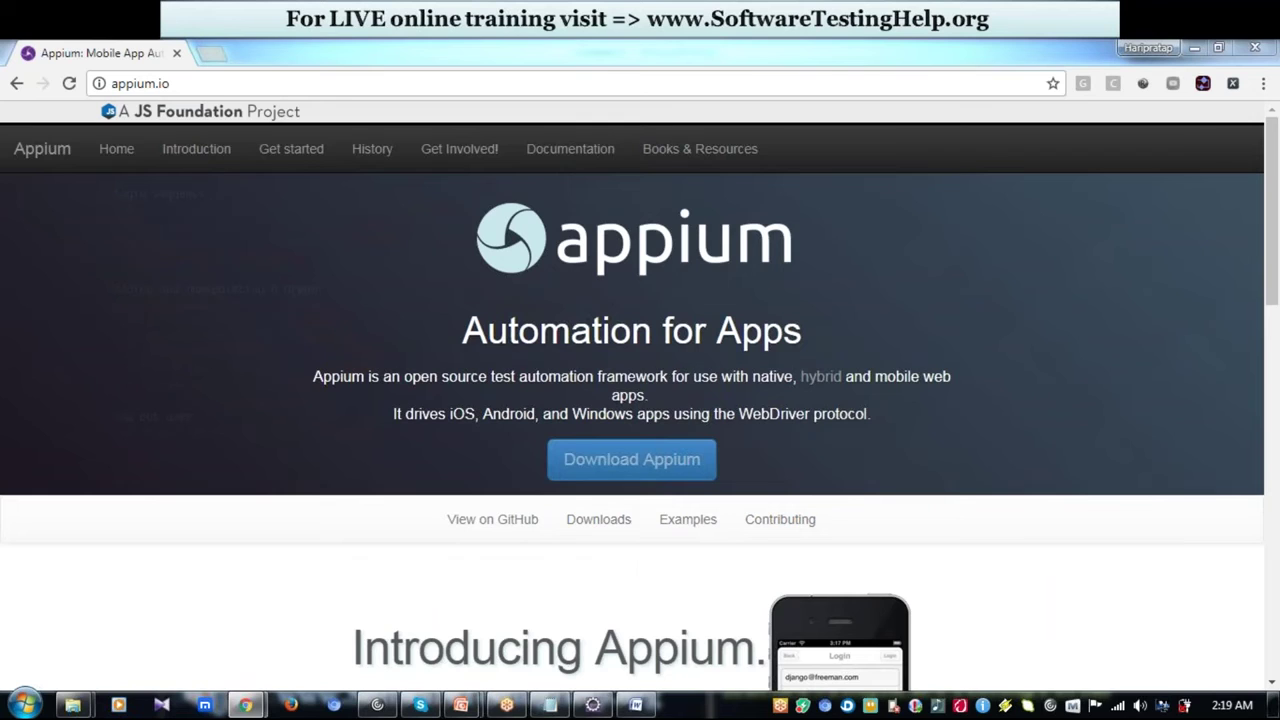
- Switch to Windows Explorer, open the Appium folder in Program Files (x86), look through its files and launch the Appium application
{"action": "mouse_move", "coordinate": [73, 705]}
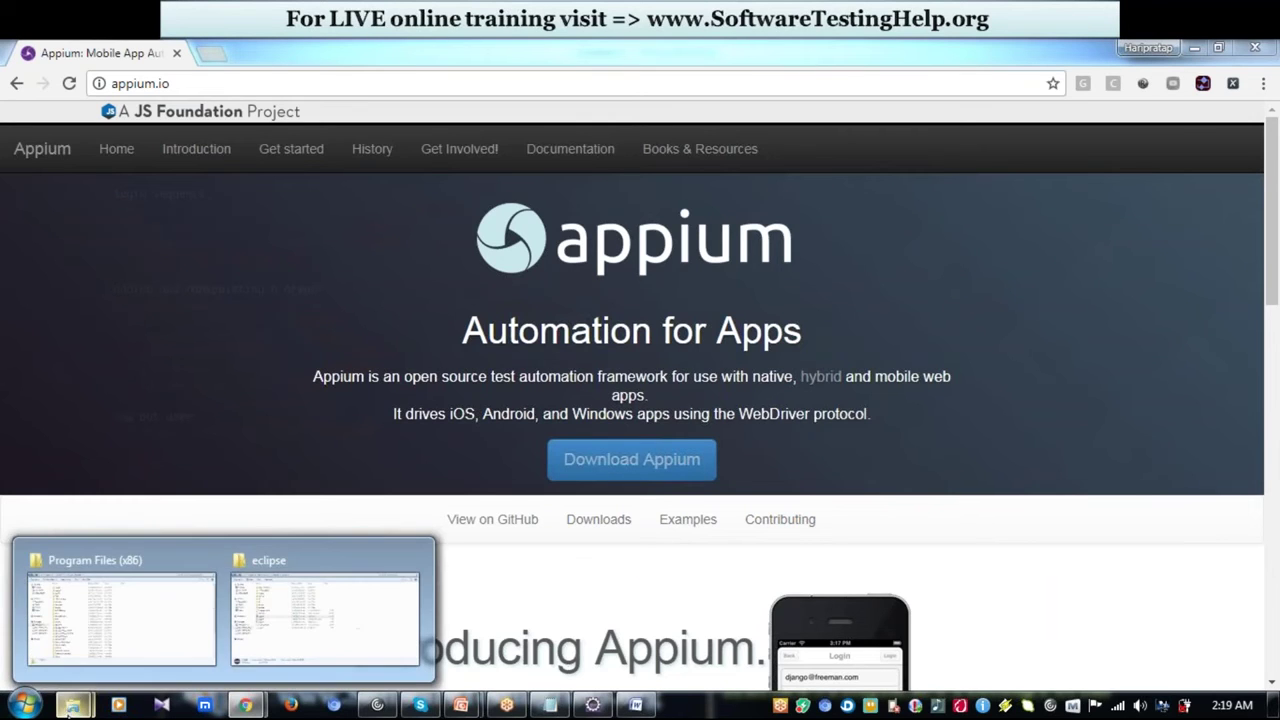
{"action": "left_click", "coordinate": [105, 645]}
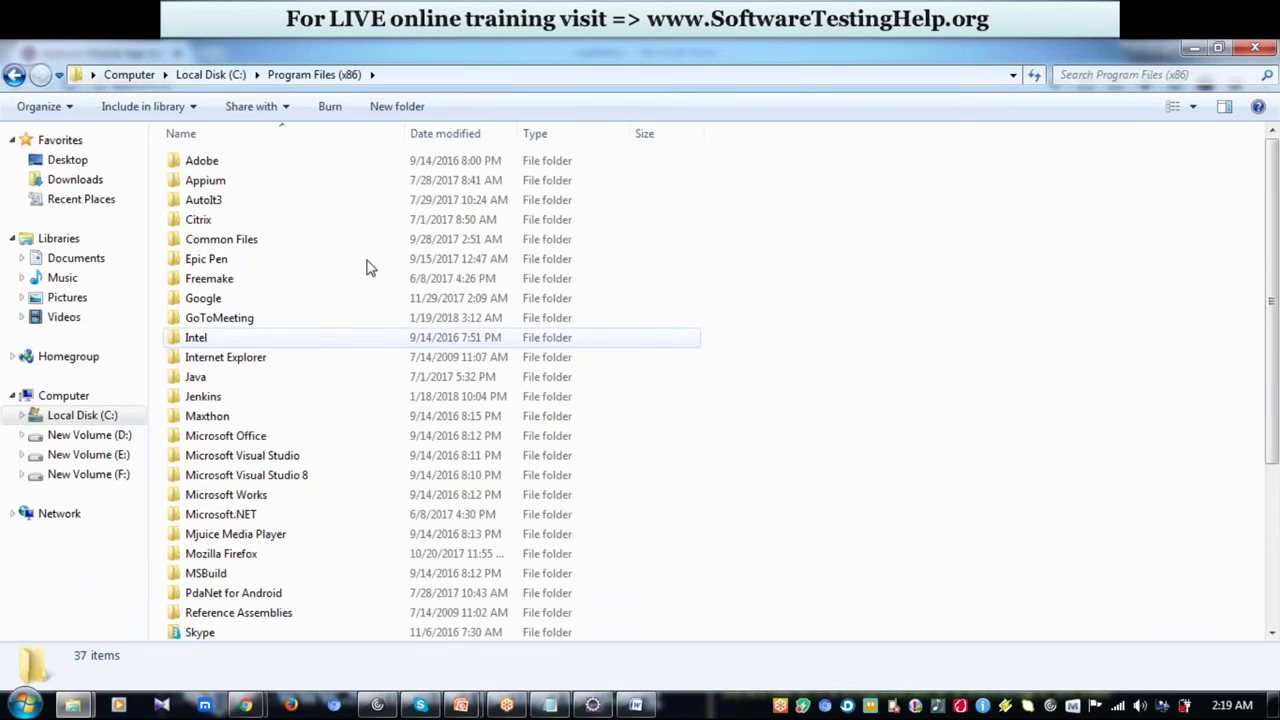
{"action": "left_click", "coordinate": [226, 184]}
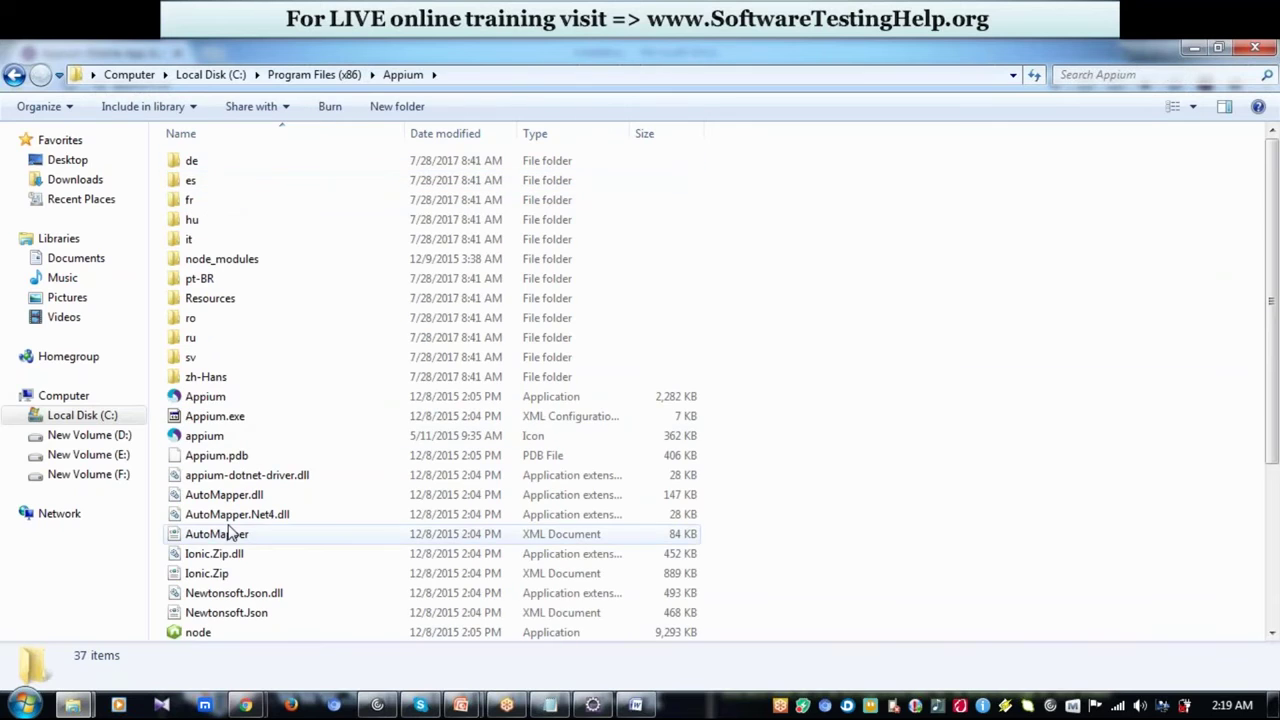
{"action": "scroll", "coordinate": [278, 416], "scroll_direction": "down", "scroll_amount": 4}
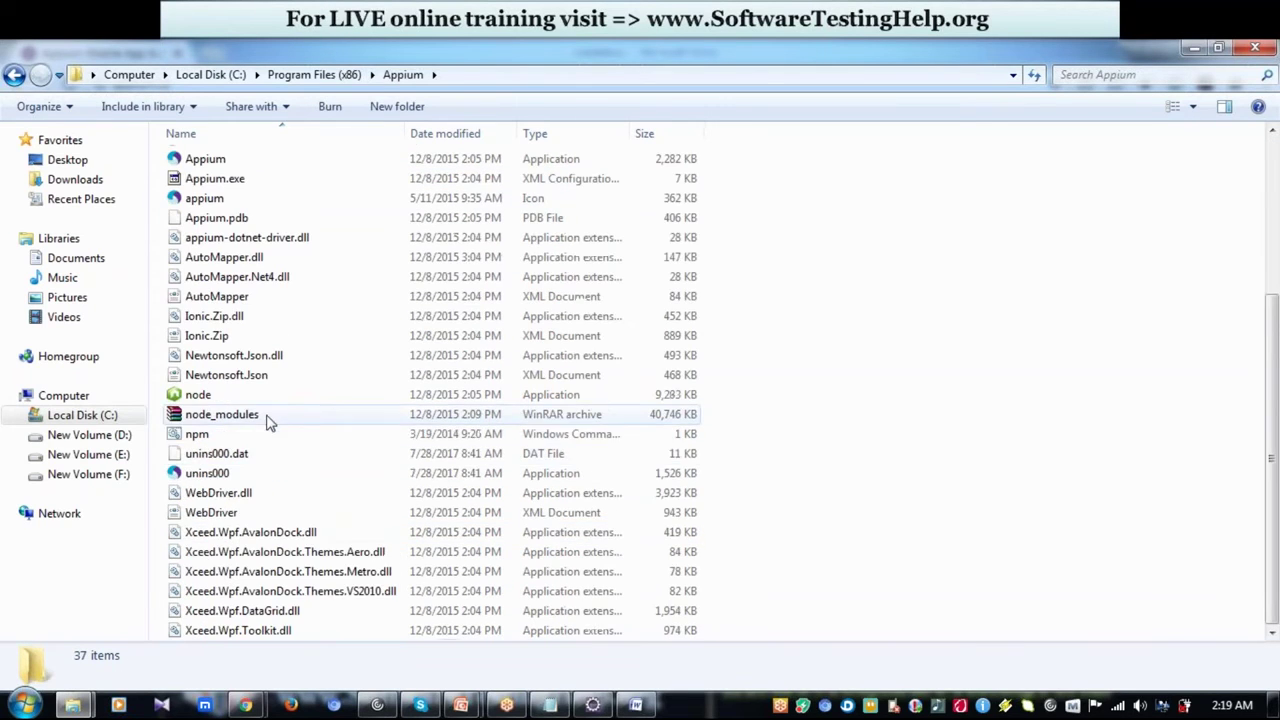
{"action": "scroll", "coordinate": [268, 540], "scroll_direction": "up", "scroll_amount": 4}
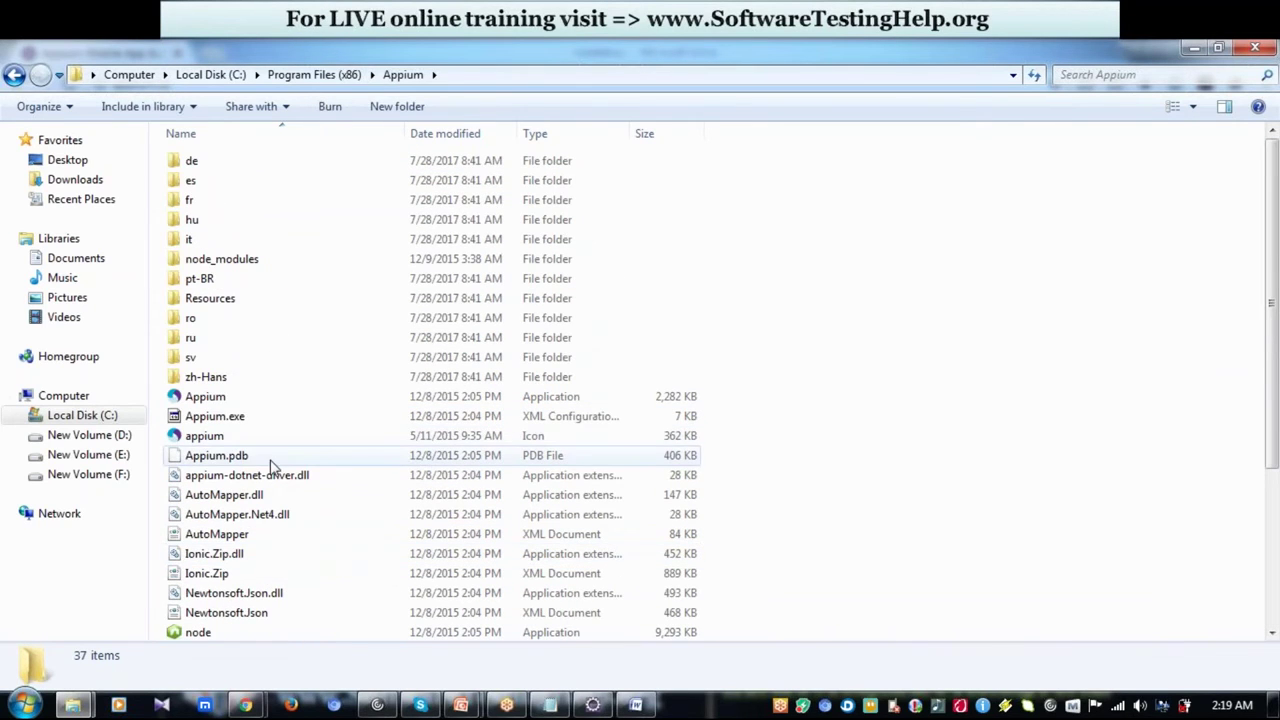
{"action": "left_click", "coordinate": [232, 400]}
{"action": "double_click", "coordinate": [248, 398]}
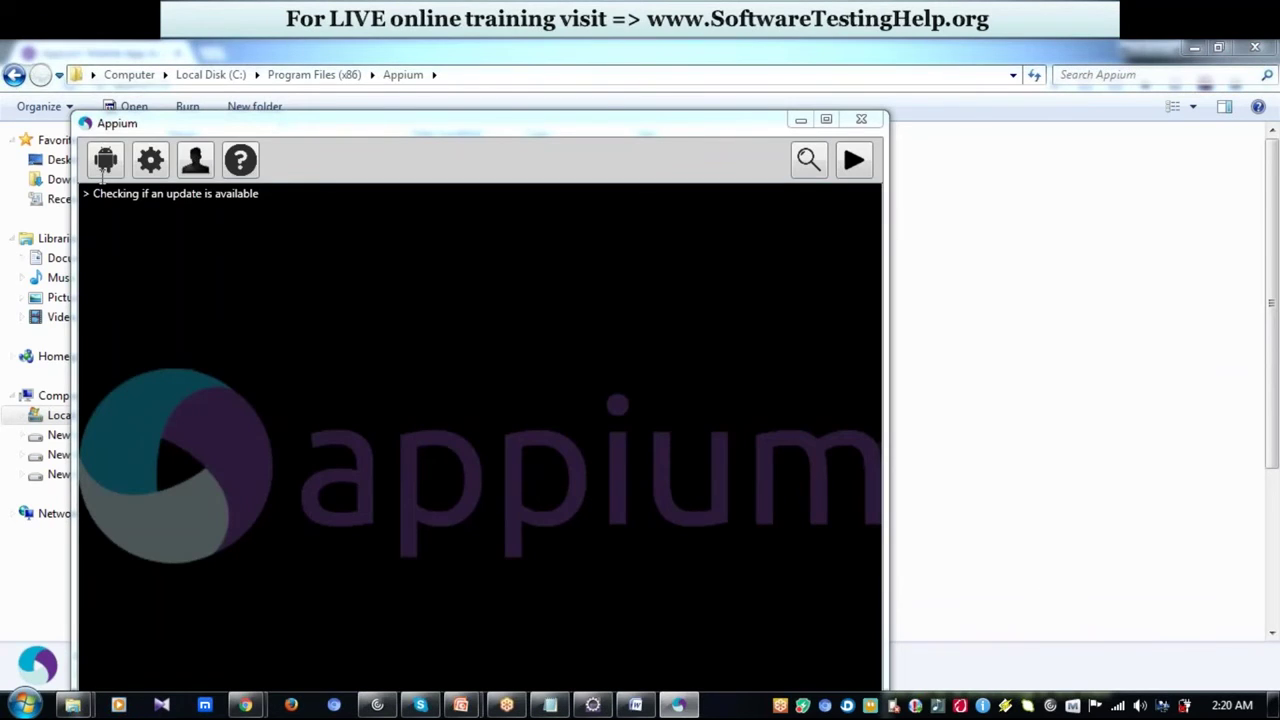
- Examine the Platform Name and Automation Name choices in Appium's Android Settings
{"action": "left_click", "coordinate": [106, 168]}
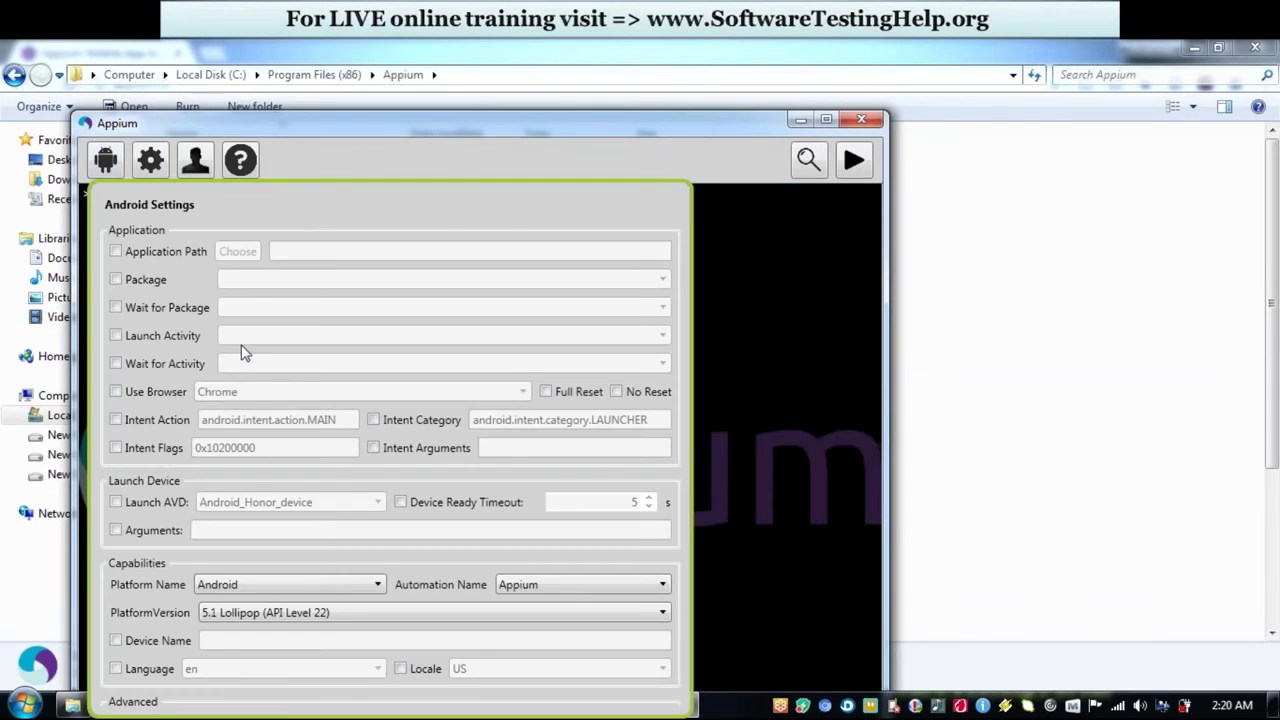
{"action": "left_click", "coordinate": [280, 590]}
{"action": "left_click", "coordinate": [280, 590]}
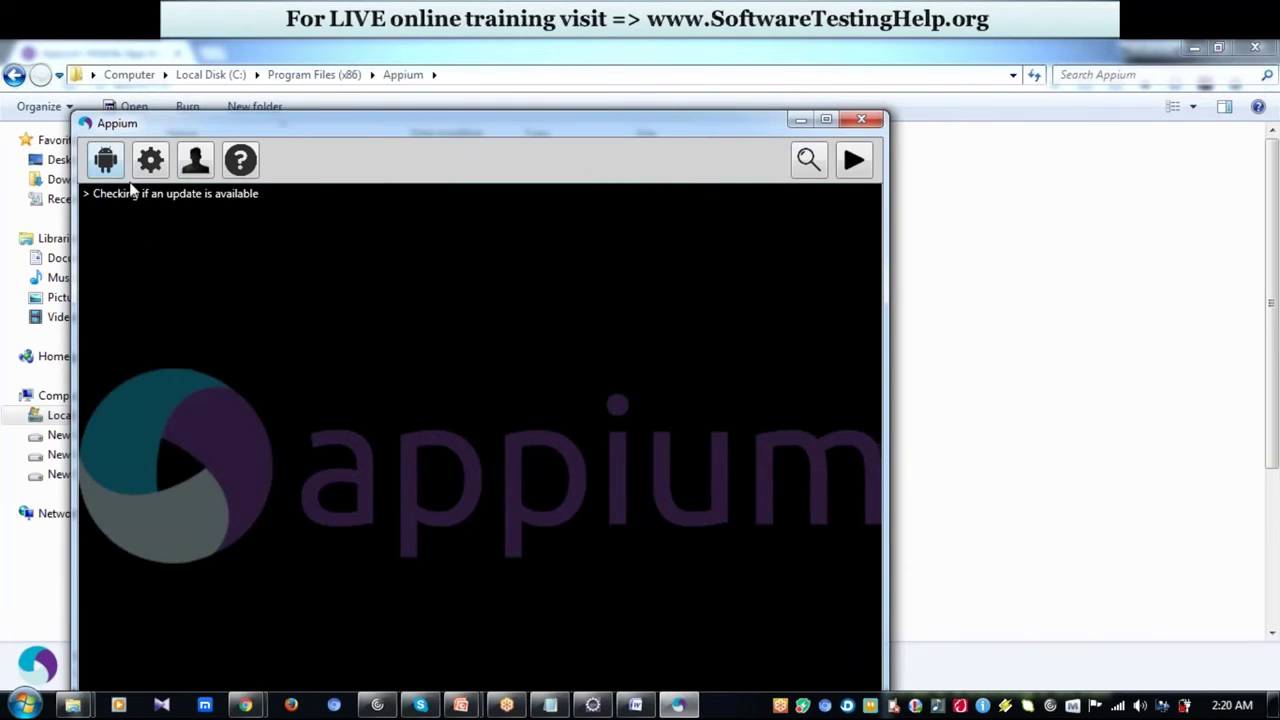
{"action": "left_click", "coordinate": [105, 160]}
{"action": "left_click", "coordinate": [547, 590]}
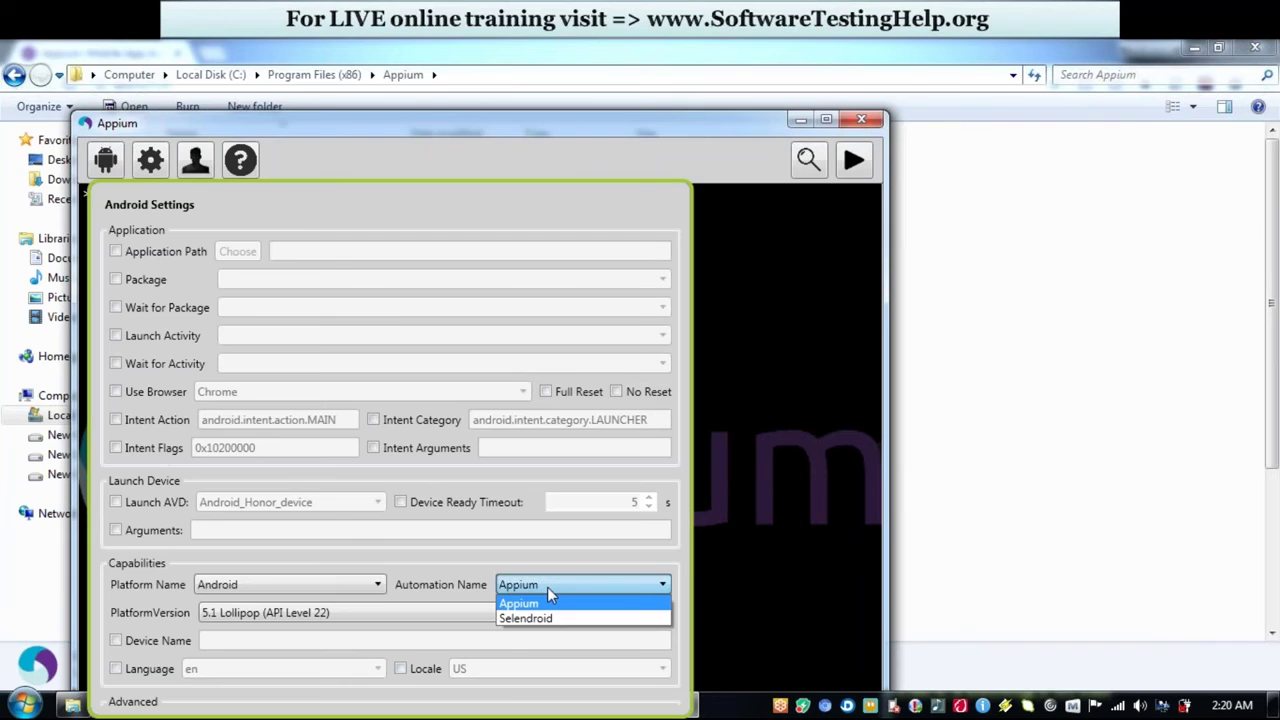
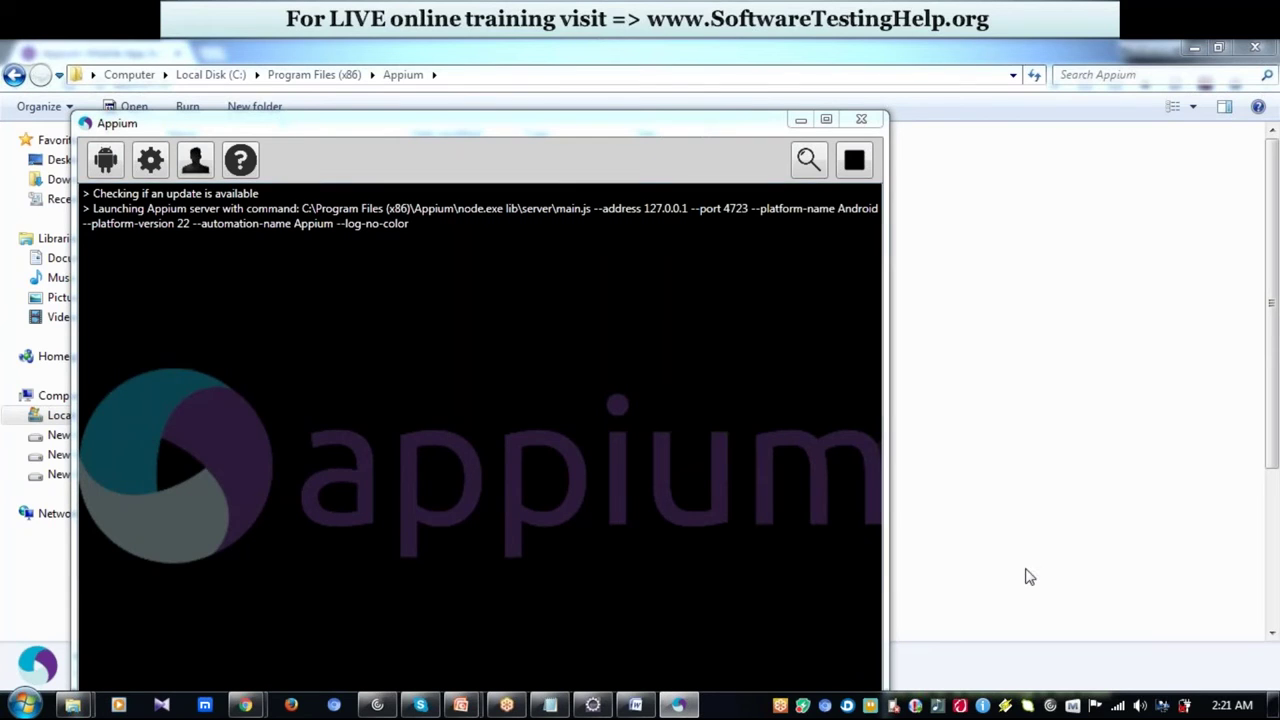
- Highlight the Appium version and the platform name, platform version and automation name arguments in the server log in yellow
{"action": "mouse_move", "coordinate": [362, 335]}
{"action": "left_mouse_down"}
{"action": "mouse_move", "coordinate": [392, 372]}
{"action": "mouse_move", "coordinate": [505, 263]}
{"action": "left_mouse_up"}
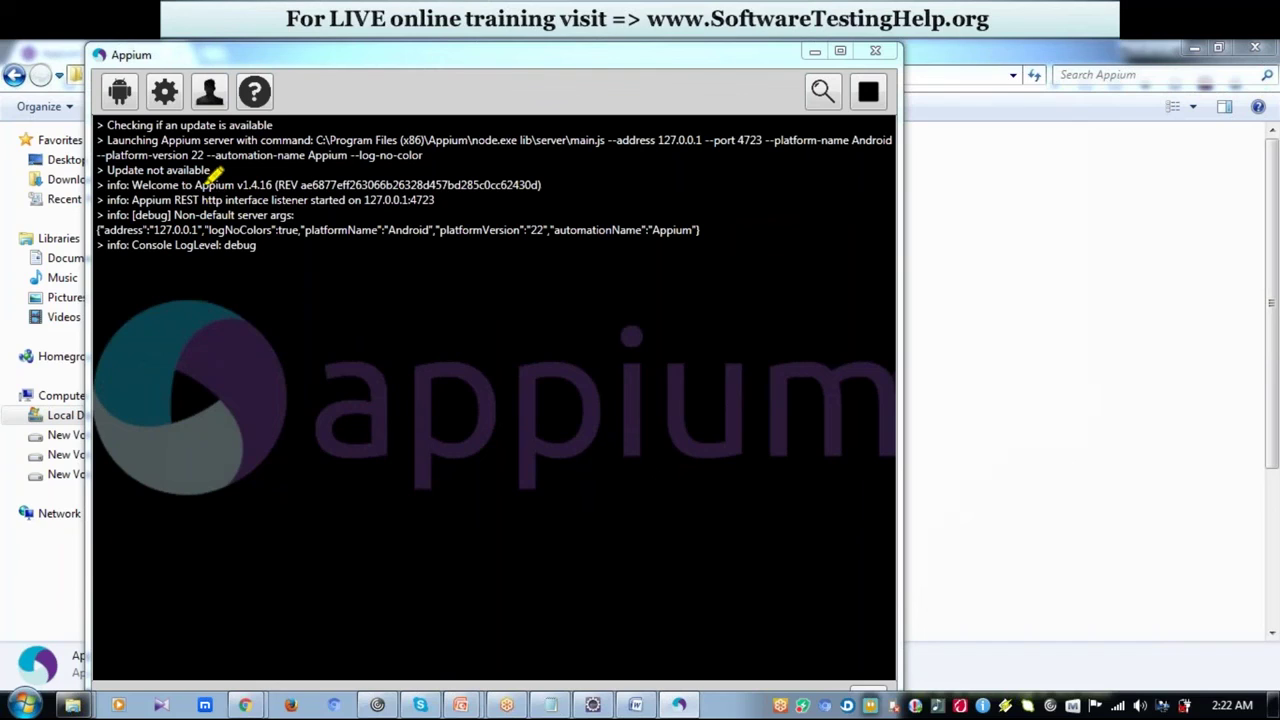
{"action": "left_click_drag", "start_coordinate": [186, 186], "coordinate": [273, 186]}
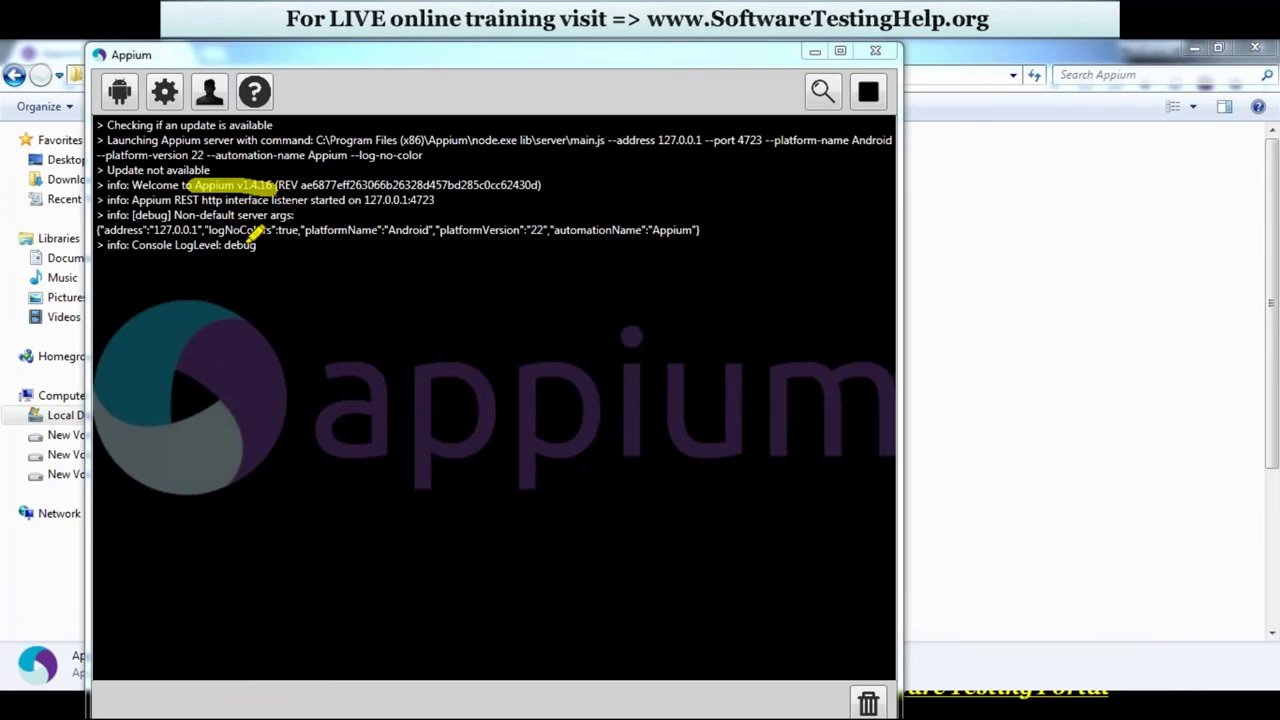
{"action": "left_click_drag", "start_coordinate": [306, 230], "coordinate": [700, 230]}
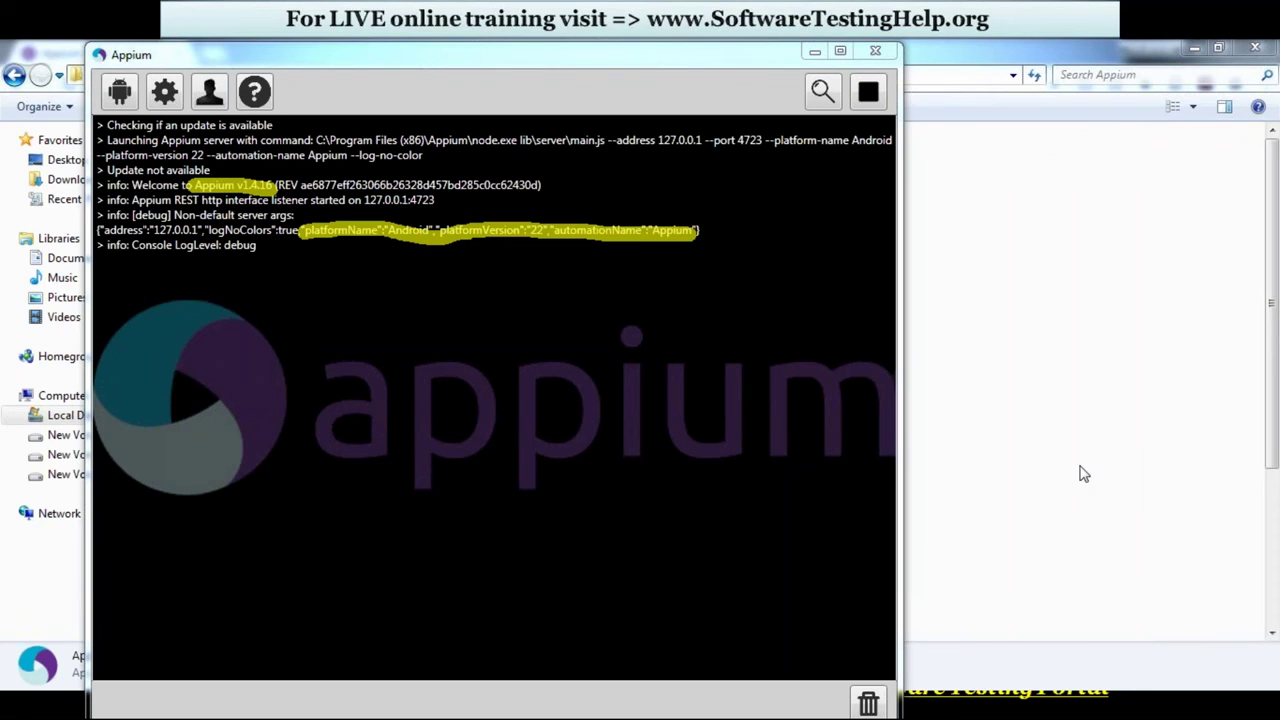
- Check the server address and port in Appium's General Settings, and close the settings again
{"action": "left_click", "coordinate": [165, 93]}
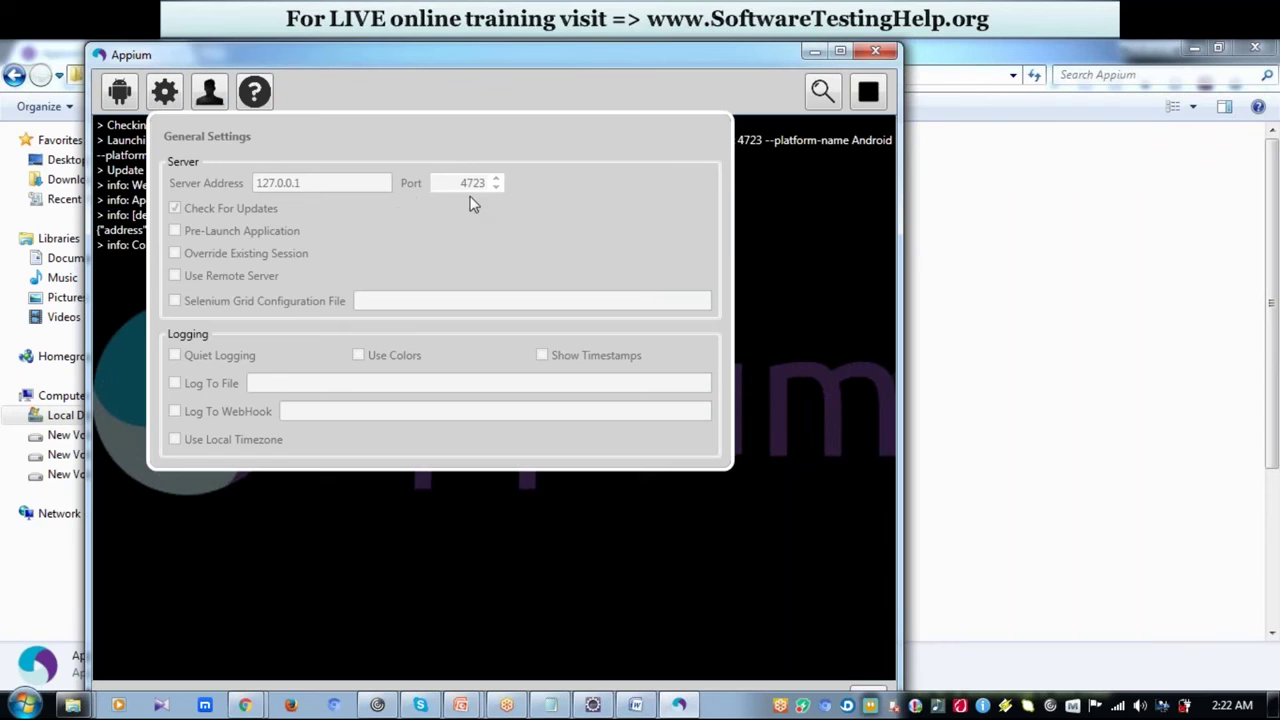
{"action": "left_click", "coordinate": [422, 88]}
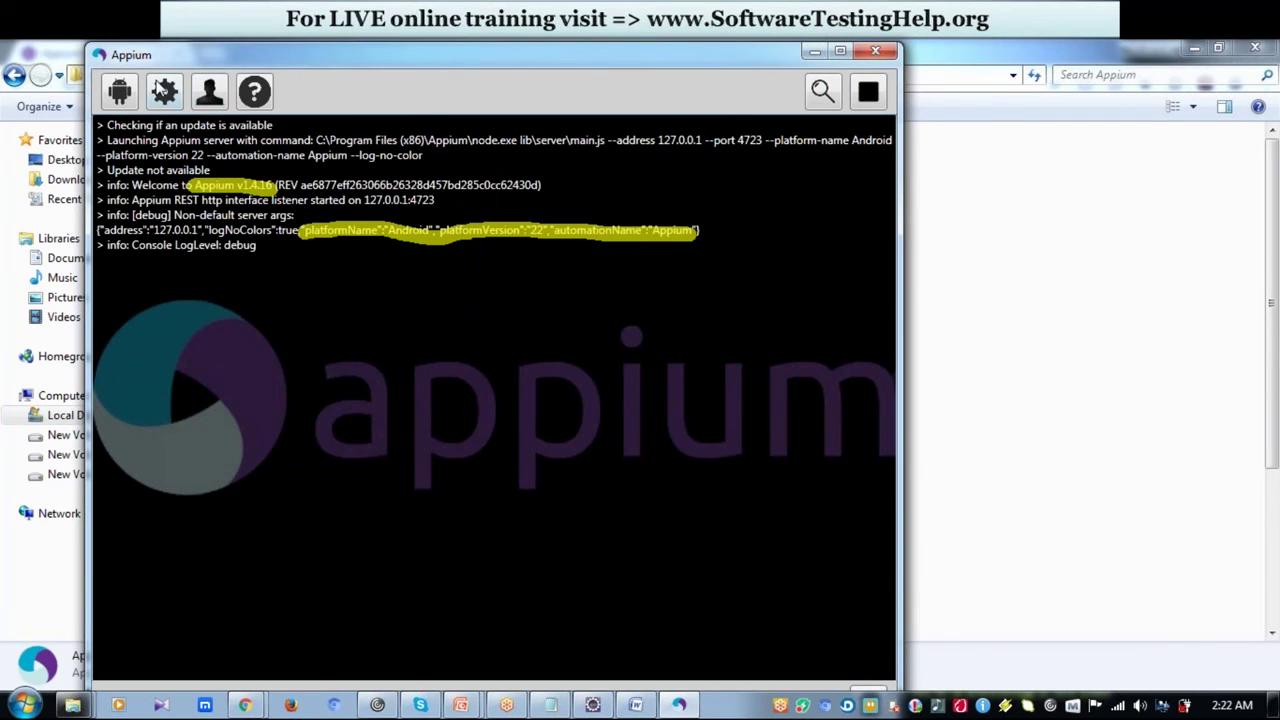
{"action": "left_click", "coordinate": [164, 91]}
{"action": "left_click", "coordinate": [453, 92]}
- Switch to the PowerPoint slide show, erase the yellow highlights, and annotate the Node.js and Appium entries with the red pen
{"action": "mouse_move", "coordinate": [460, 705]}
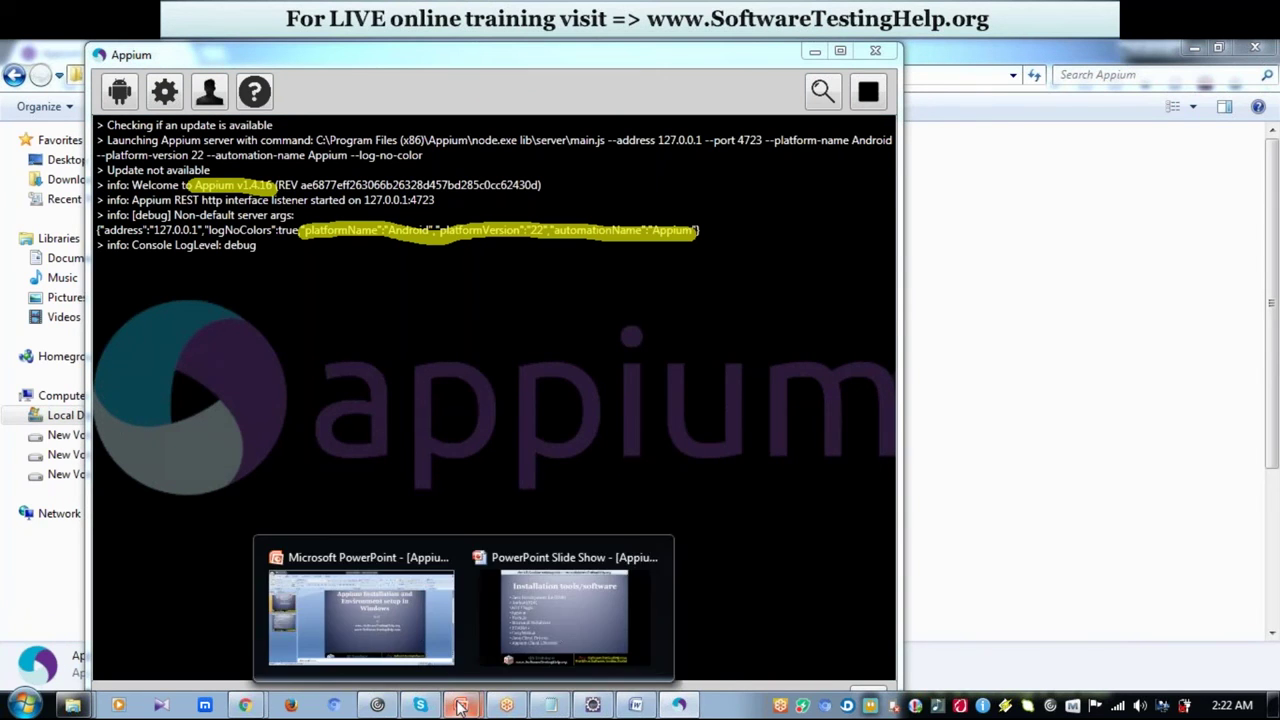
{"action": "left_click", "coordinate": [553, 631]}
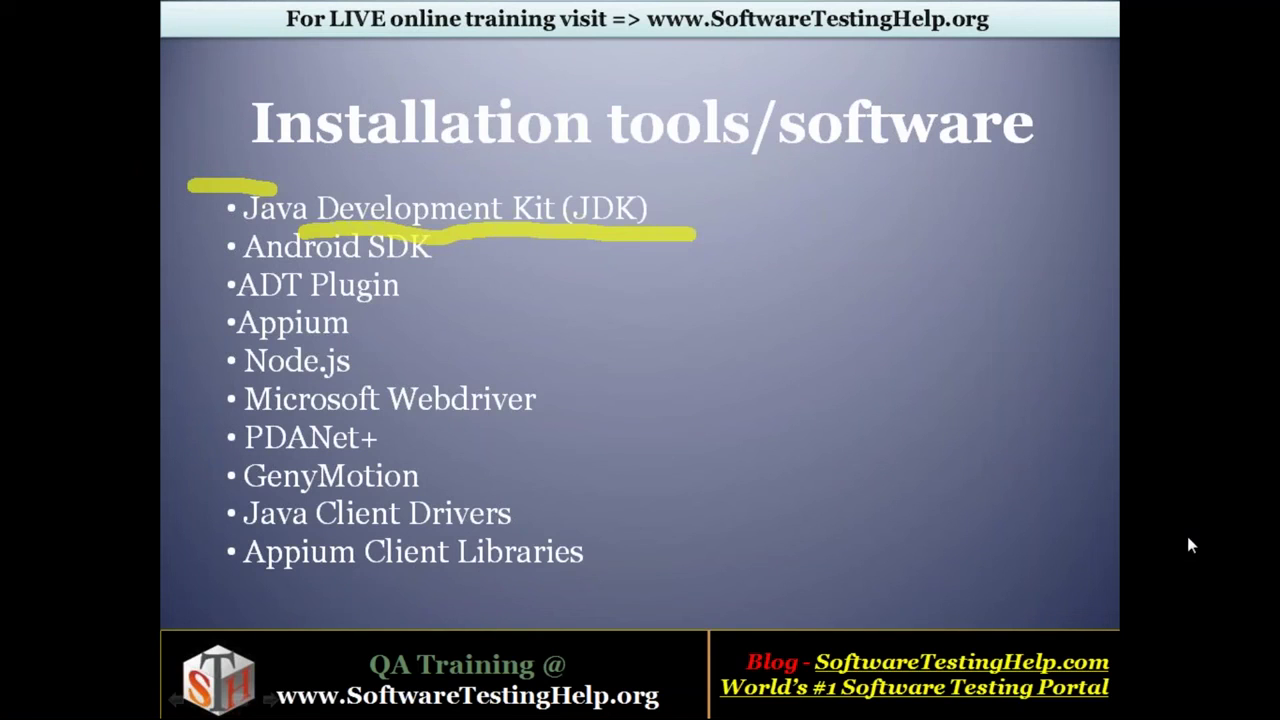
{"action": "key", "text": "e"}
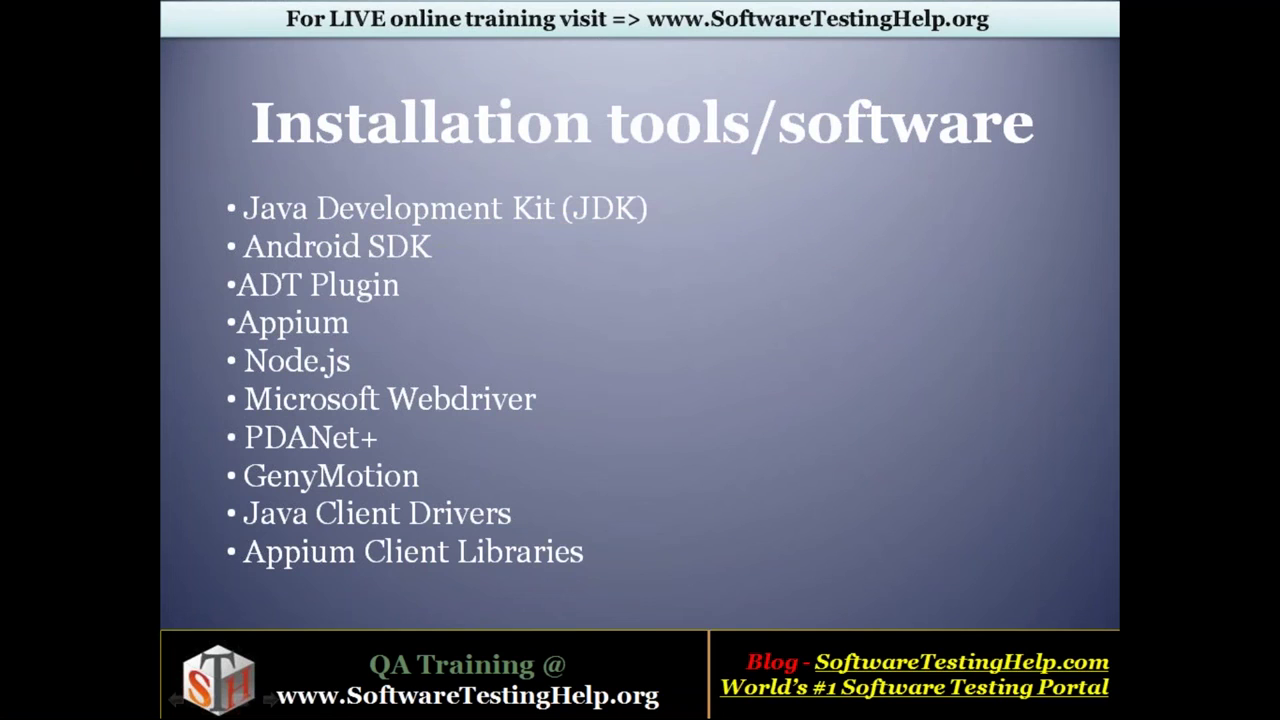
{"action": "mouse_move", "coordinate": [248, 376]}
{"action": "left_mouse_down"}
{"action": "mouse_move", "coordinate": [375, 395]}
{"action": "mouse_move", "coordinate": [256, 366]}
{"action": "left_mouse_up"}
{"action": "mouse_move", "coordinate": [370, 327]}
{"action": "left_mouse_down"}
{"action": "mouse_move", "coordinate": [443, 321]}
{"action": "mouse_move", "coordinate": [466, 300]}
{"action": "mouse_move", "coordinate": [491, 303]}
{"action": "mouse_move", "coordinate": [511, 331]}
{"action": "mouse_move", "coordinate": [520, 292]}
{"action": "mouse_move", "coordinate": [530, 350]}
{"action": "mouse_move", "coordinate": [520, 312]}
{"action": "left_mouse_up"}
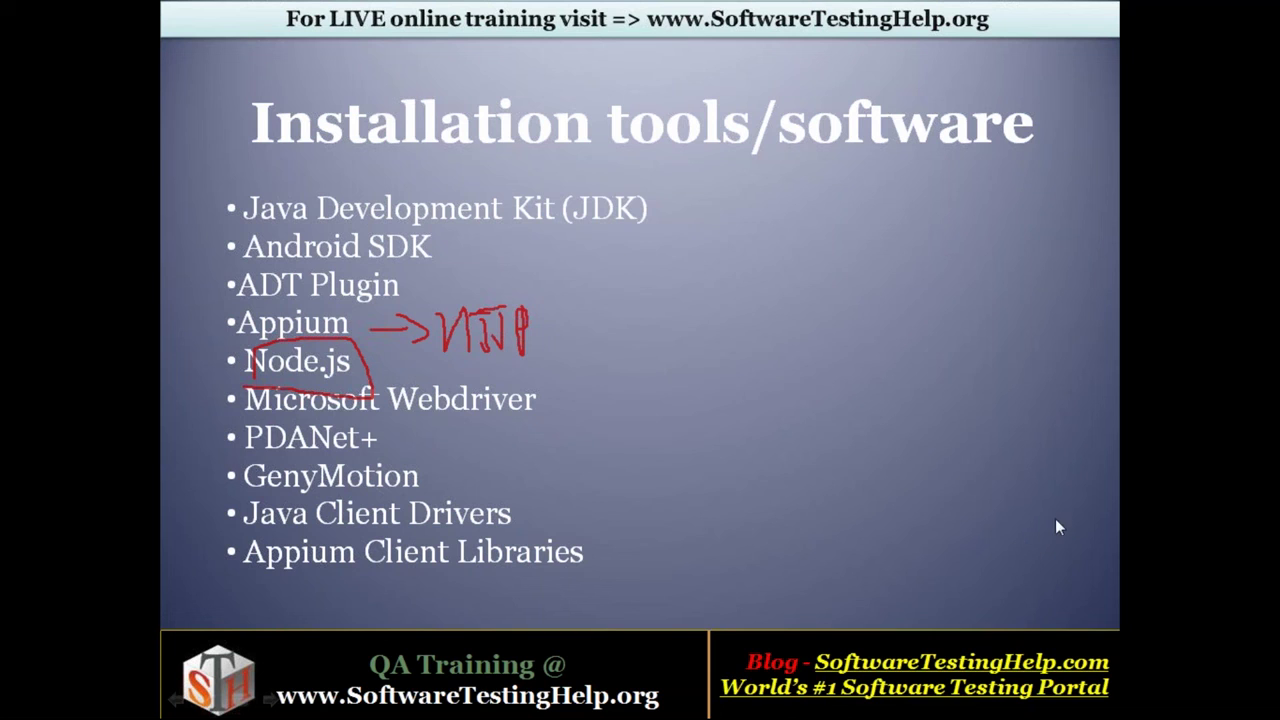
- Switch to the Appium folder in Windows Explorer, clear the pen drawings and select the node application file
{"action": "key", "text": "super"}
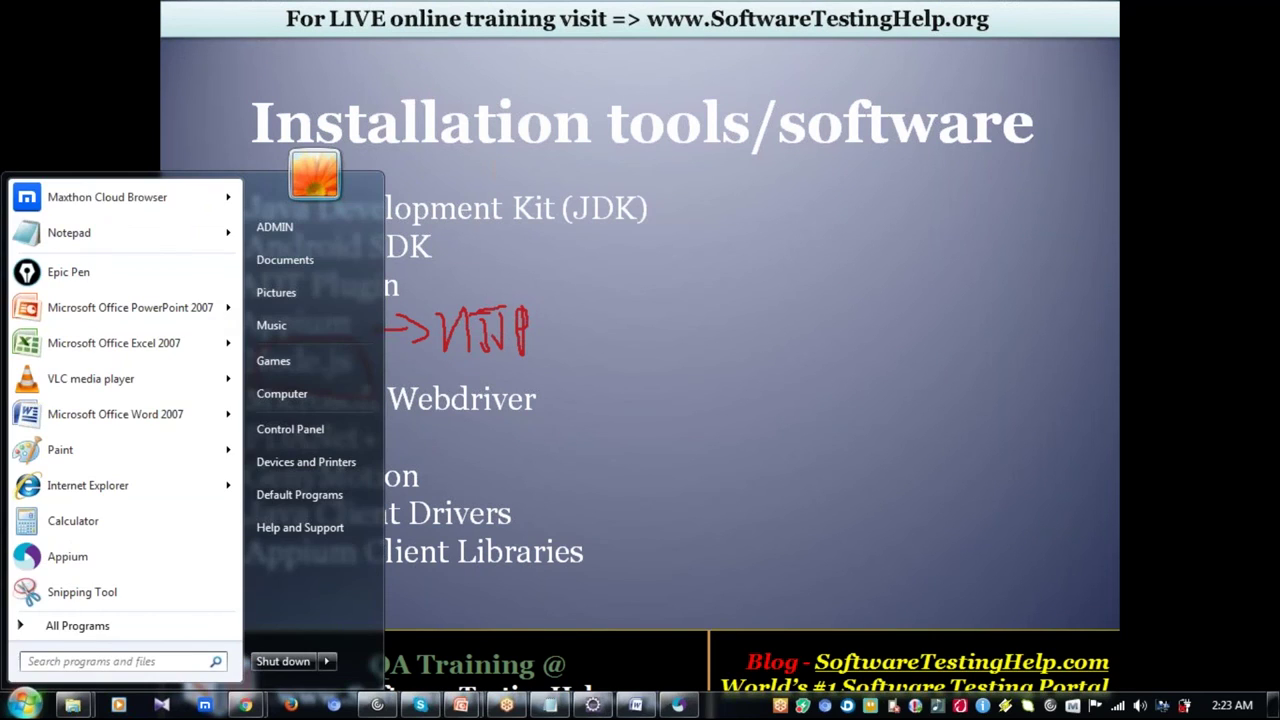
{"action": "left_click", "coordinate": [70, 706]}
{"action": "left_click", "coordinate": [114, 640]}
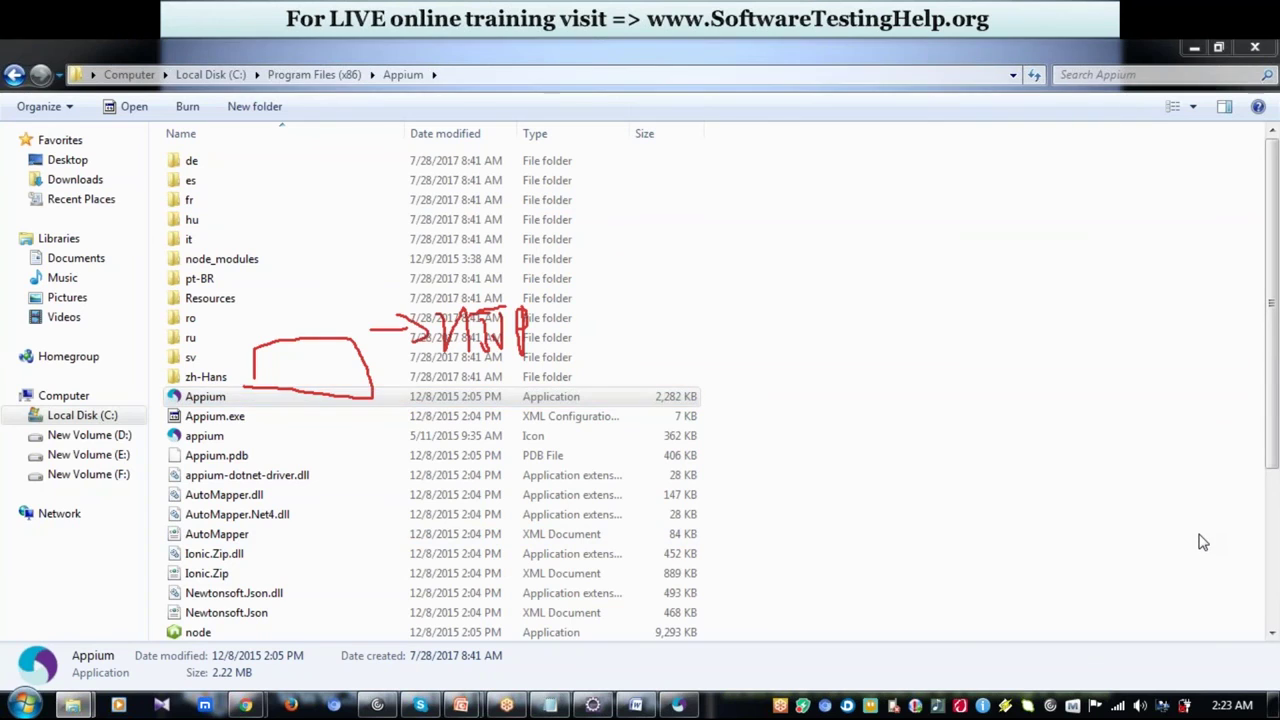
{"action": "key", "text": "Escape"}
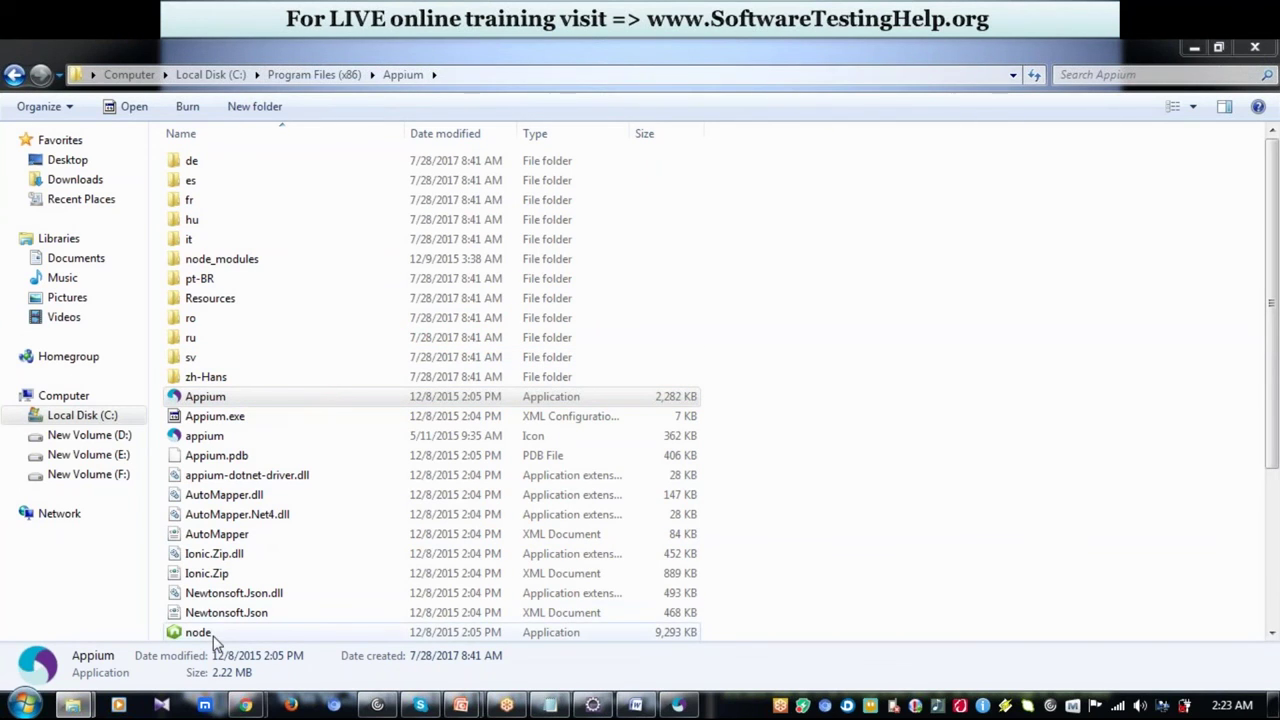
{"action": "scroll", "coordinate": [203, 626], "scroll_direction": "down", "scroll_amount": 2}
{"action": "left_click", "coordinate": [200, 513]}
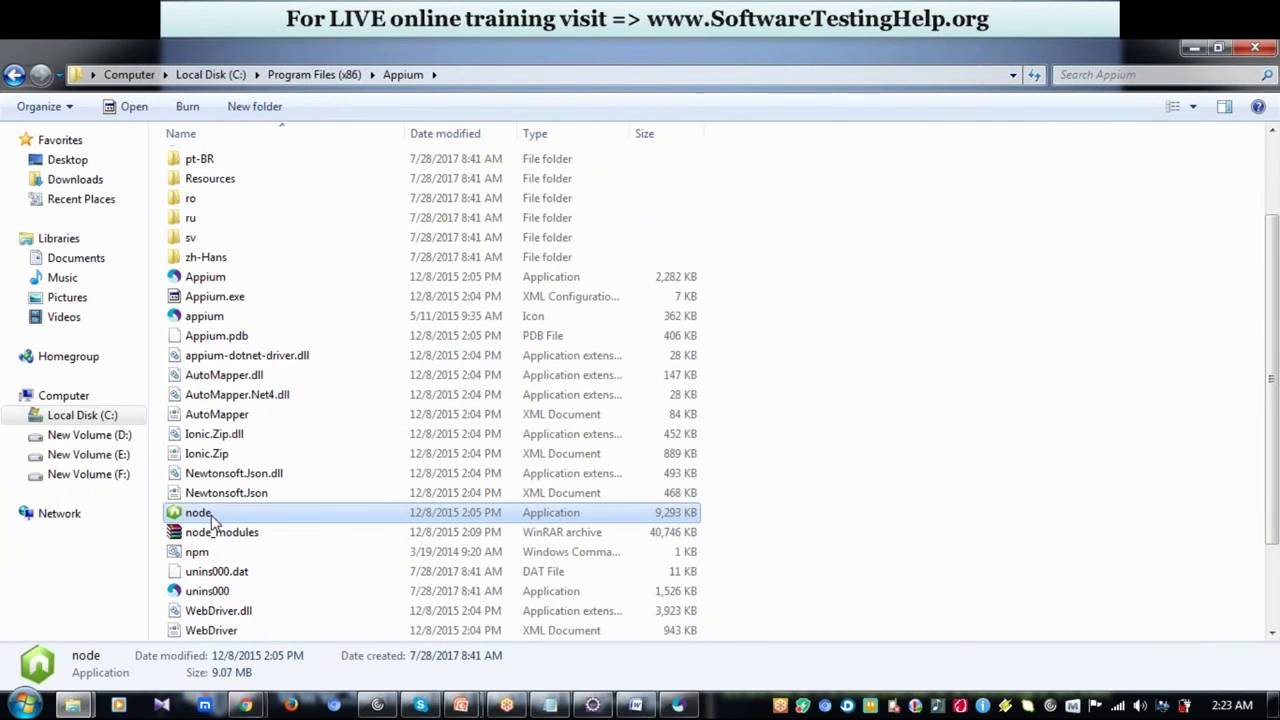
- Switch to Chrome and load google.com in place of the Appium site
{"action": "left_click", "coordinate": [247, 706]}
{"action": "left_click", "coordinate": [300, 615]}
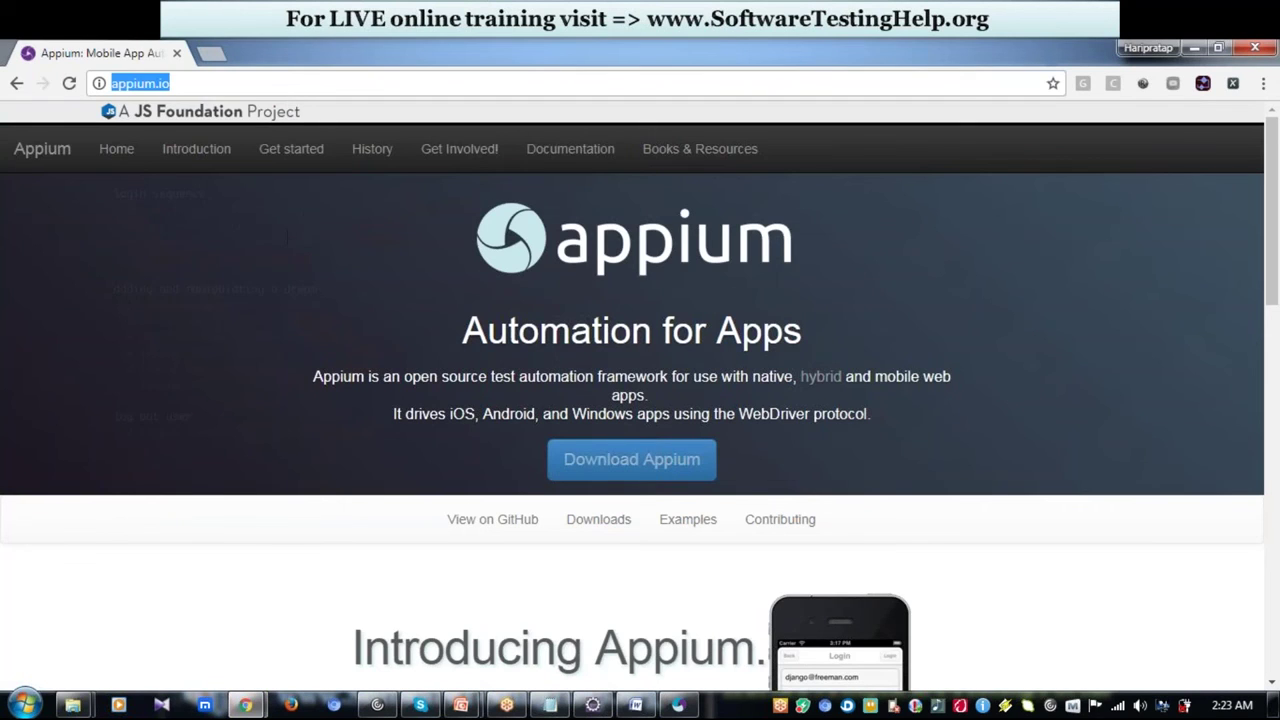
{"action": "type", "text": "google.com"}
{"action": "key", "text": "Return"}
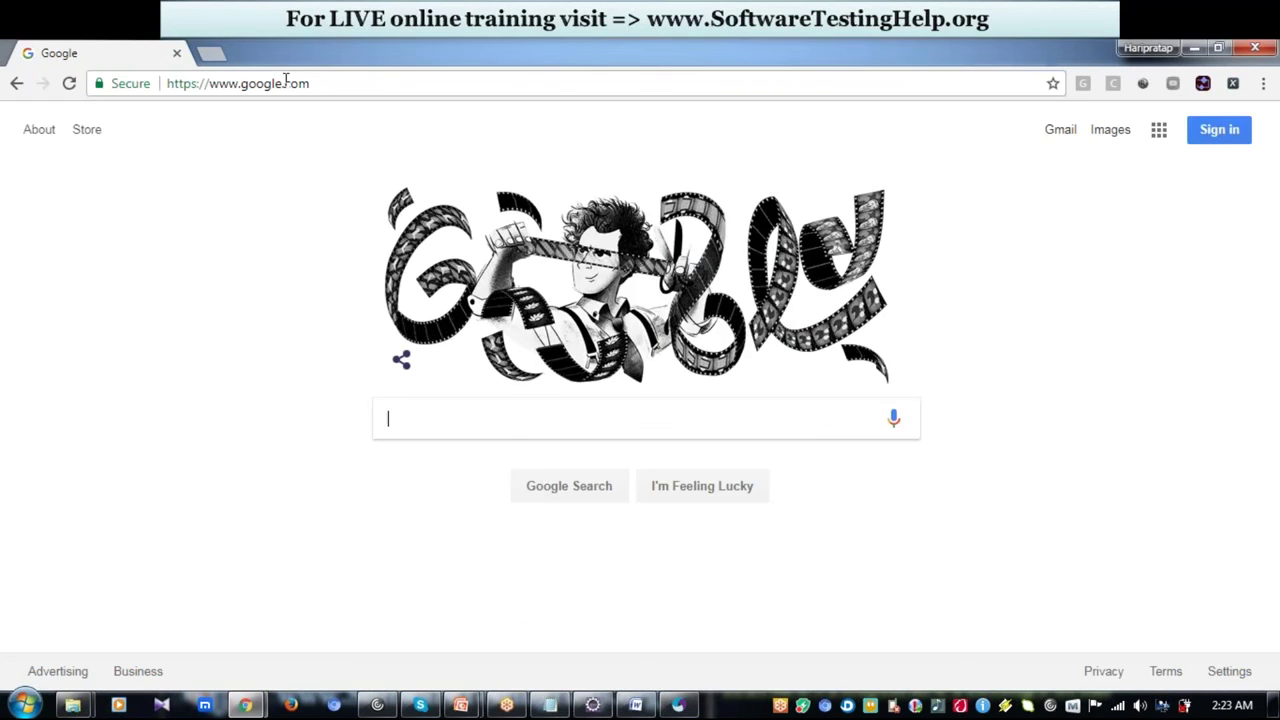
- Search Google for "node .js download", open the Node.js Downloads page and review the installer and binary options for each platform
{"action": "type", "text": "node .js "}
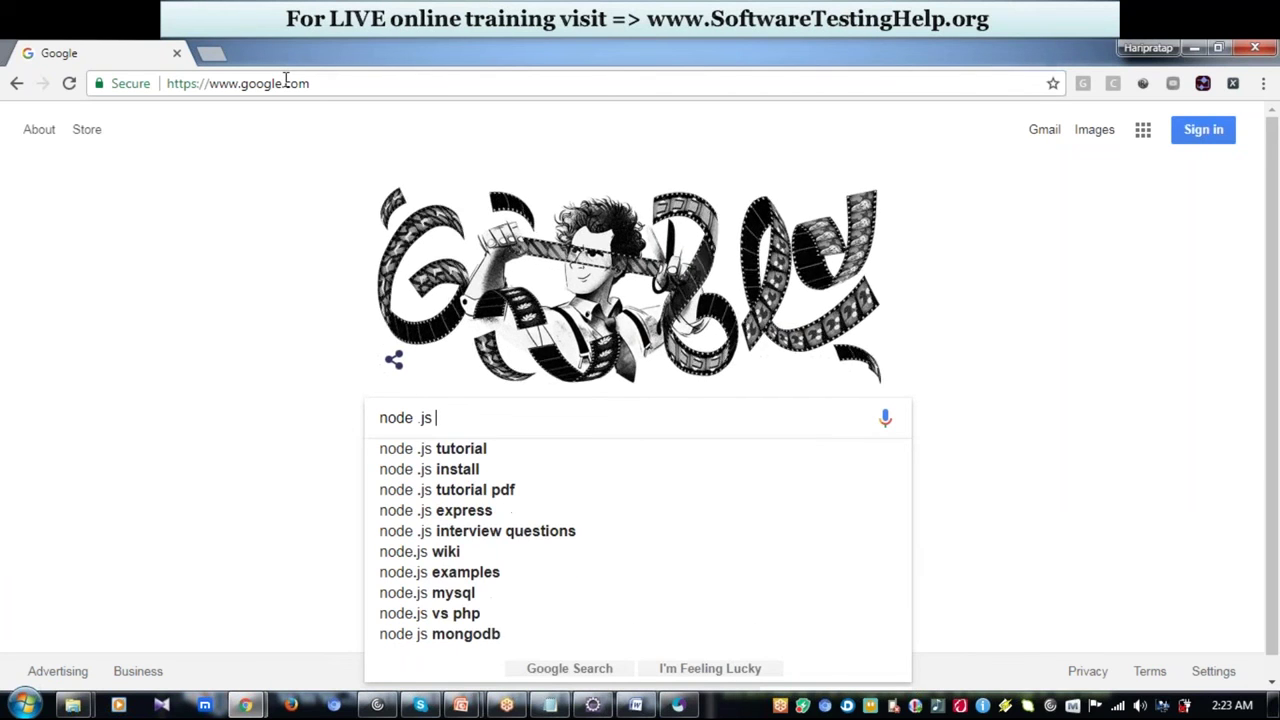
{"action": "type", "text": "down"}
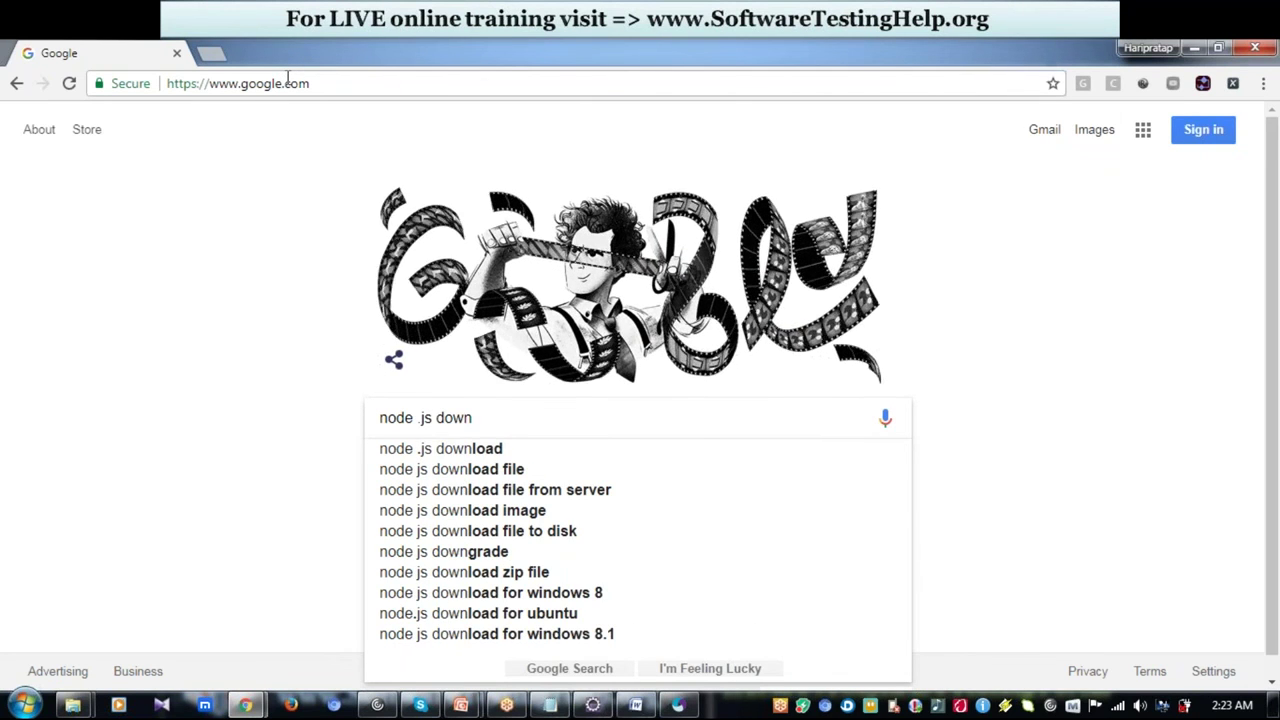
{"action": "key", "text": "Down"}
{"action": "key", "text": "Return"}
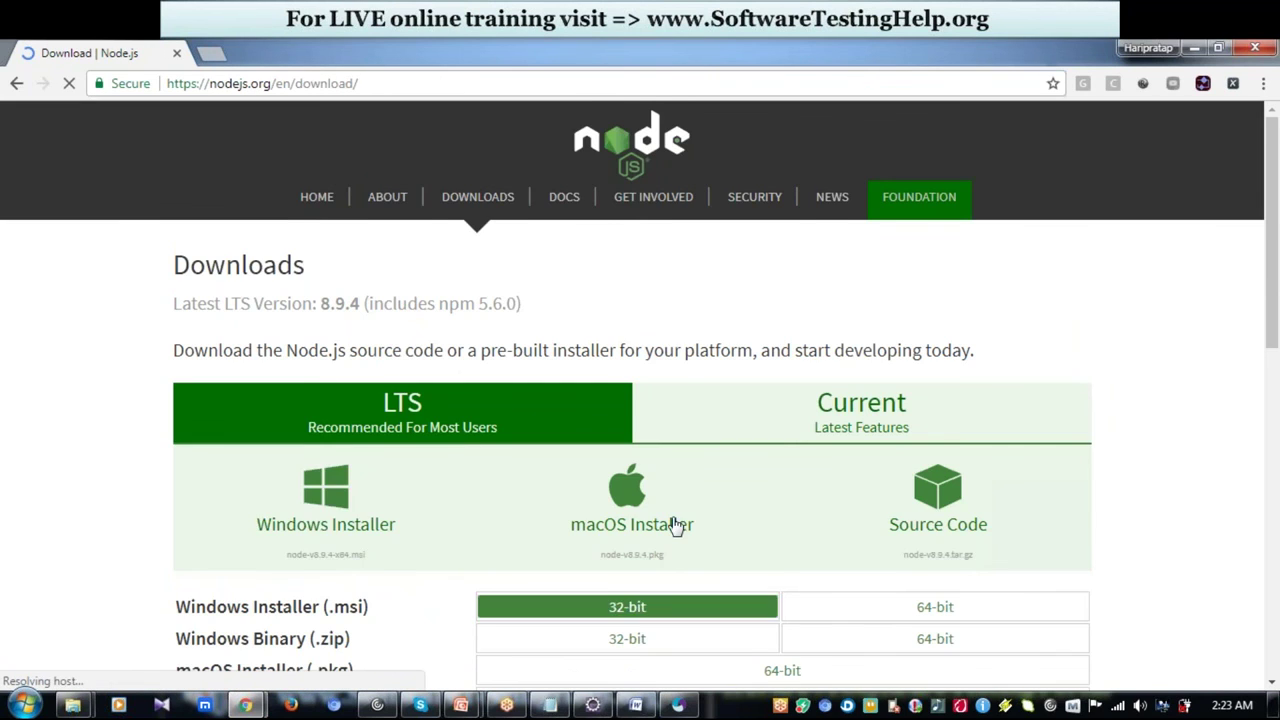
{"action": "scroll", "coordinate": [680, 523], "scroll_direction": "down", "scroll_amount": 3}
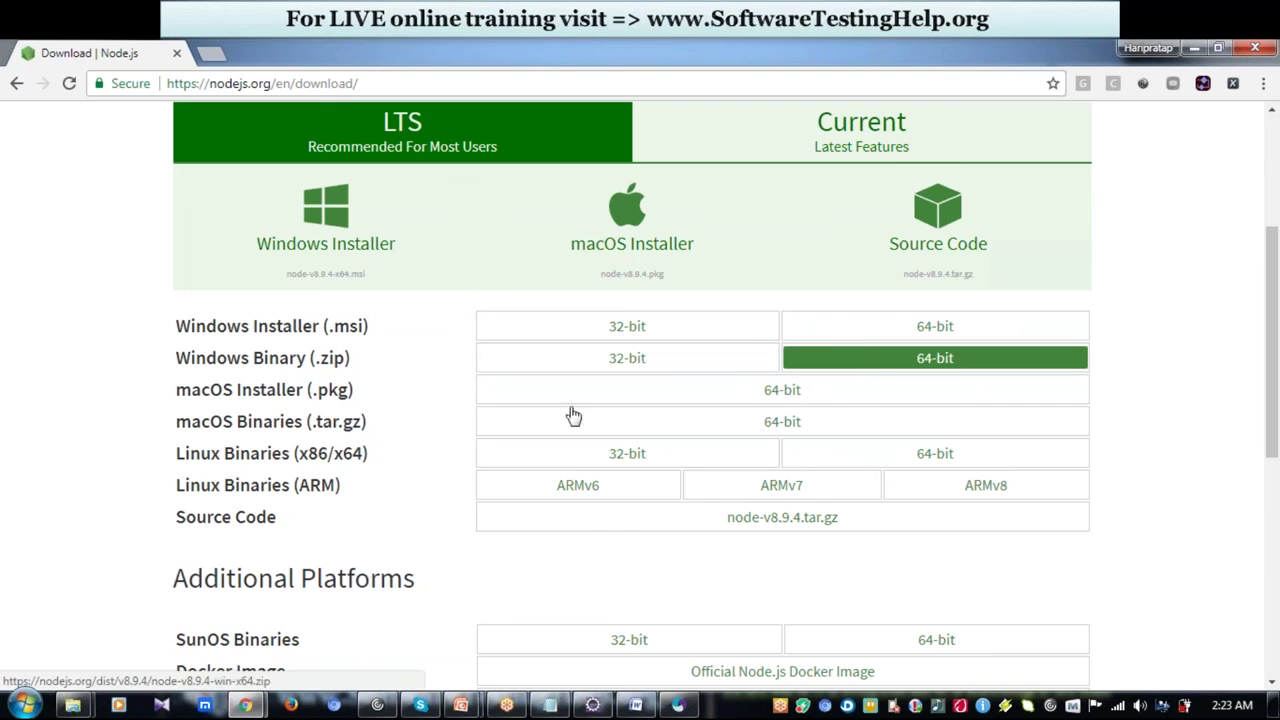
- Open the node-v6.11.1-win-x64 folder inside Mobile Automation in Windows Explorer, and return to the PowerPoint slide show
{"action": "mouse_move", "coordinate": [72, 705]}
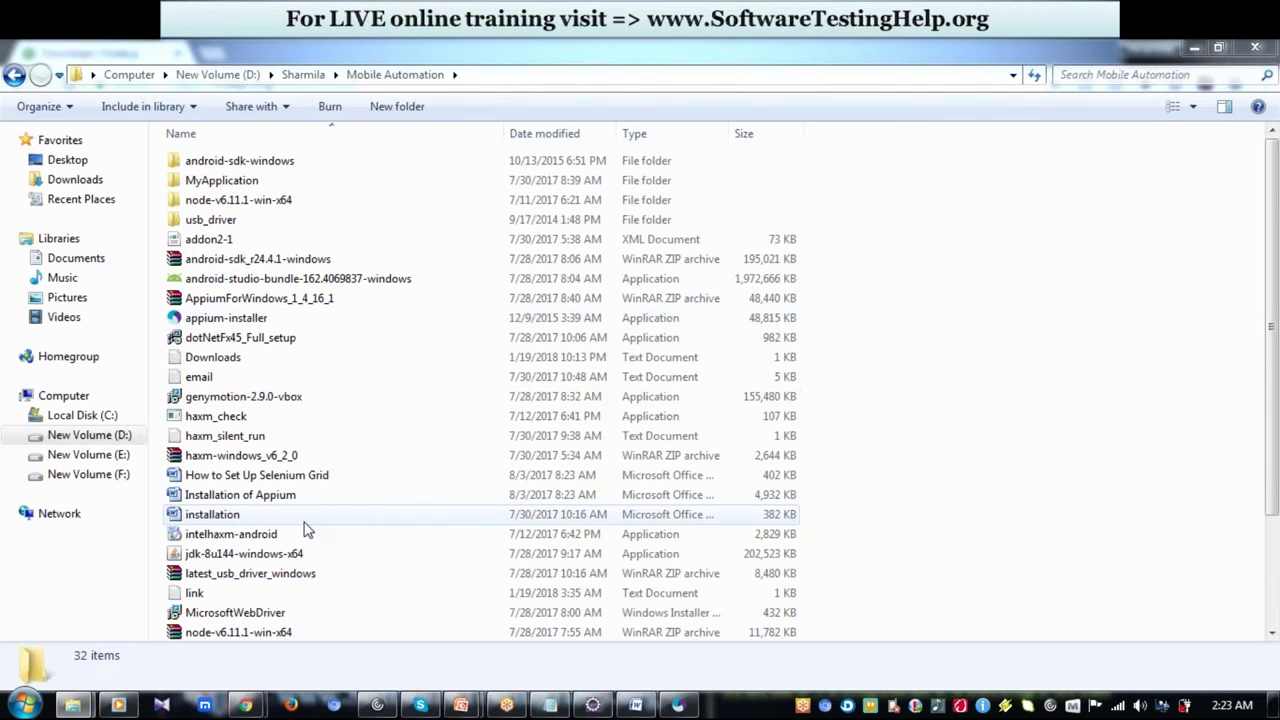
{"action": "left_click", "coordinate": [226, 632]}
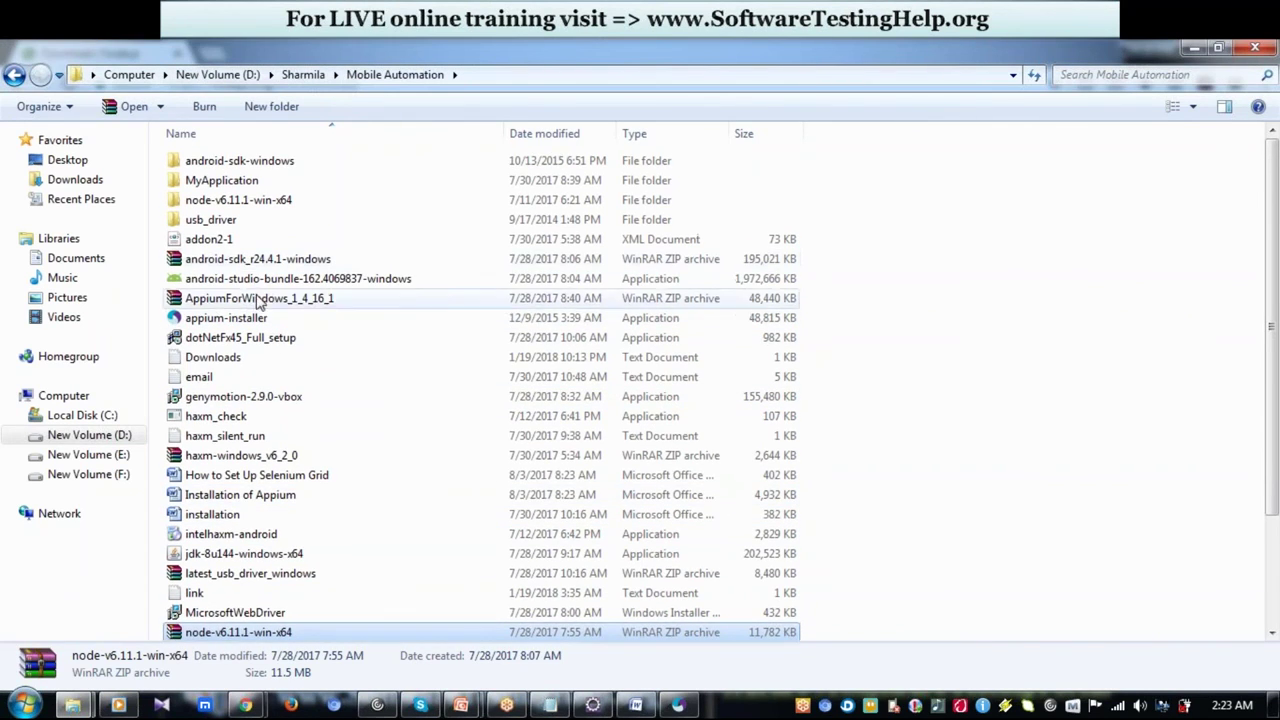
{"action": "double_click", "coordinate": [250, 201]}
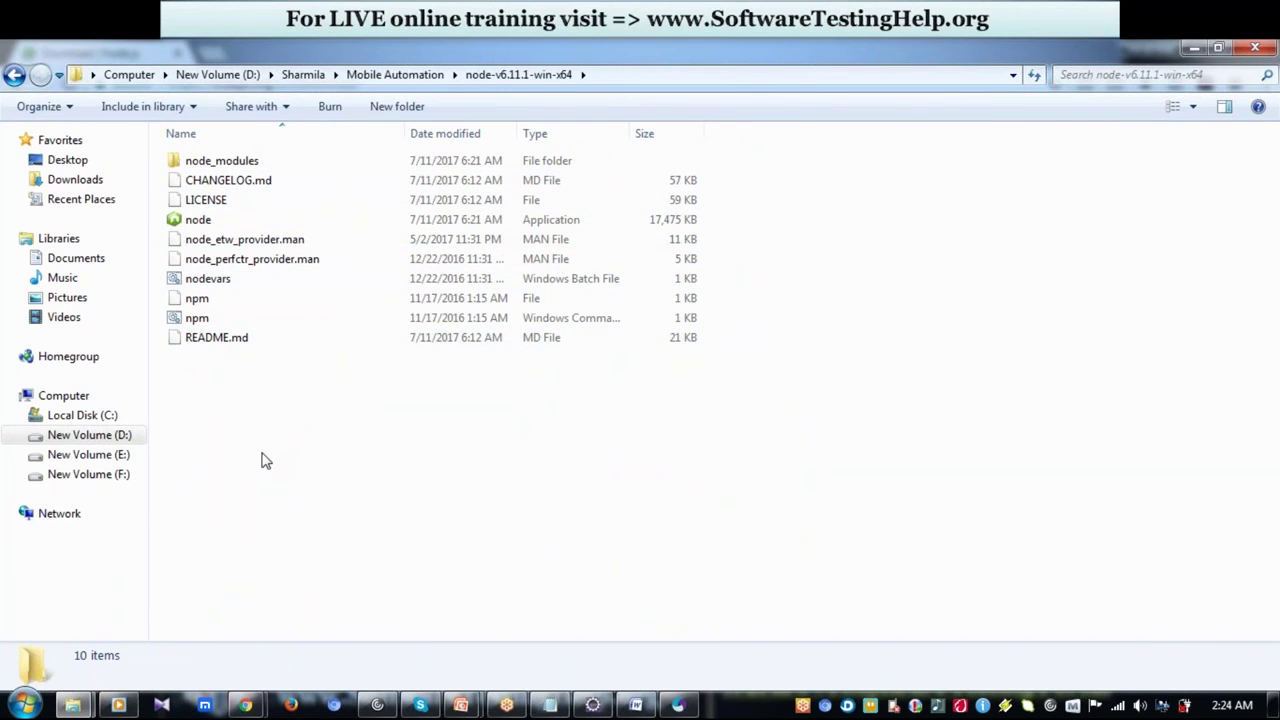
{"action": "mouse_move", "coordinate": [461, 705]}
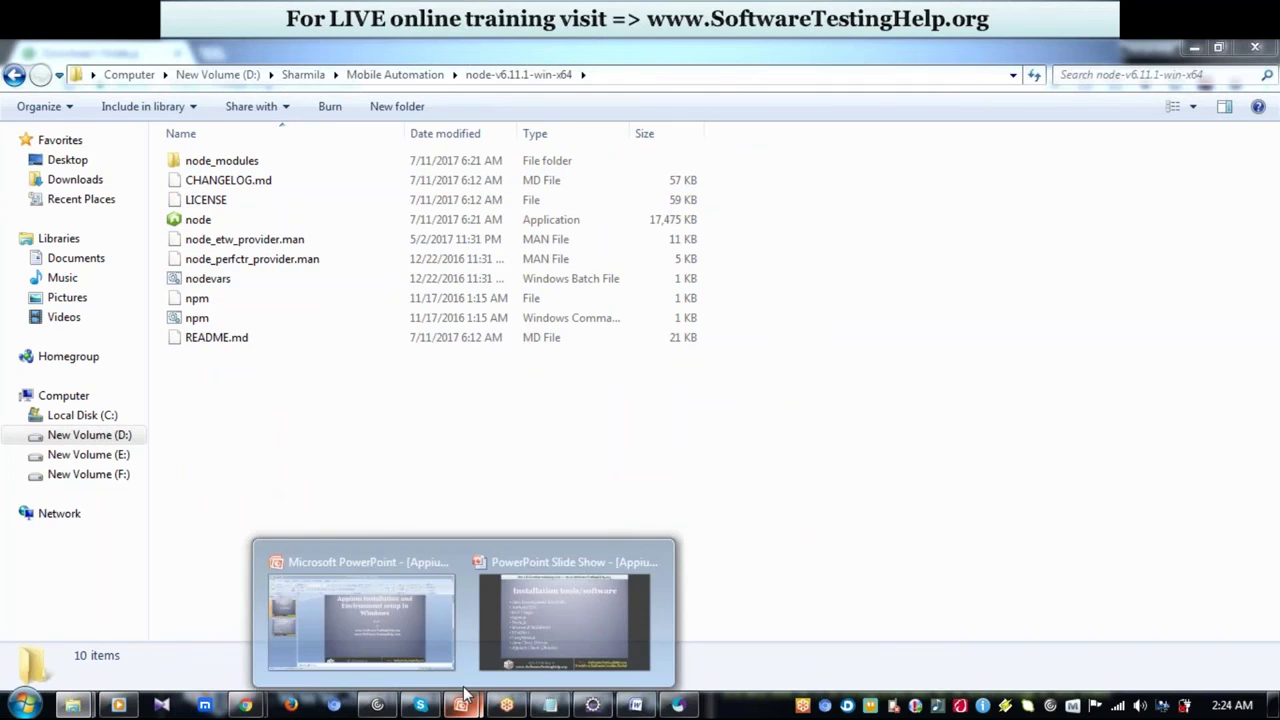
{"action": "left_click", "coordinate": [559, 618]}
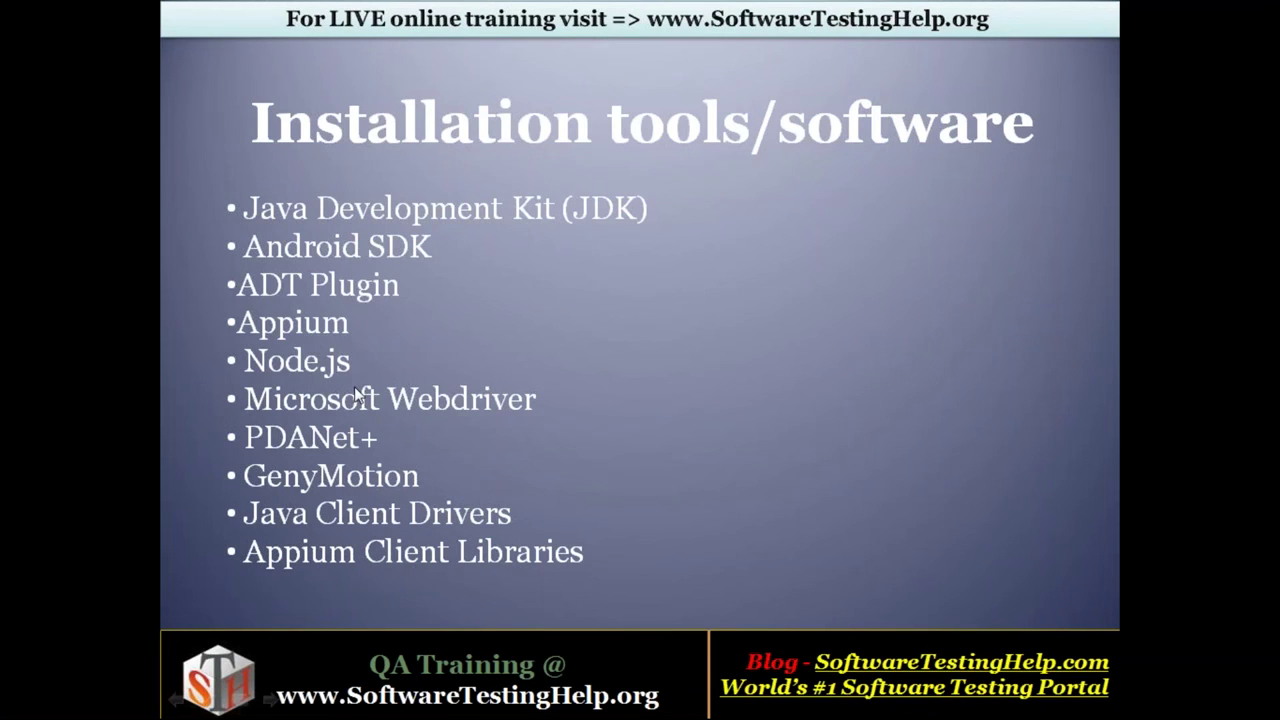